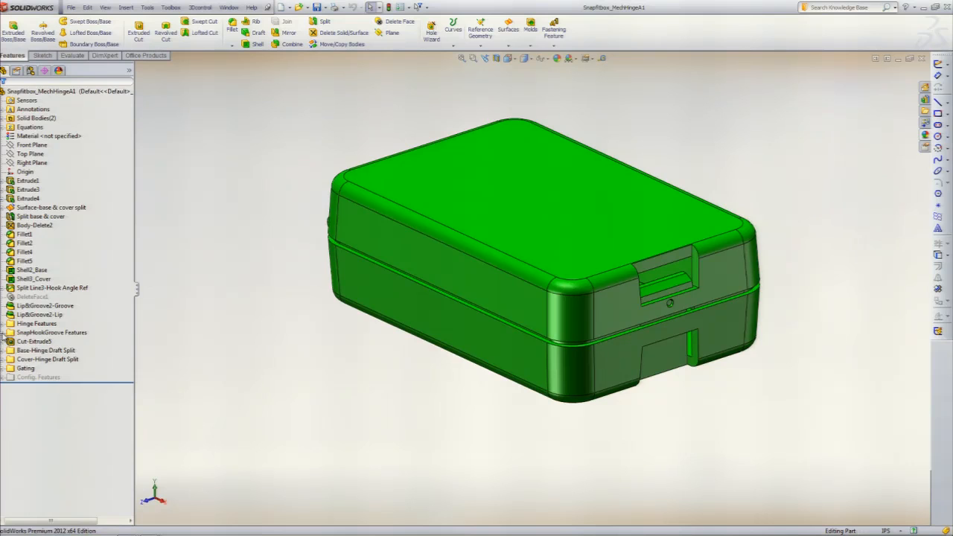
- Roll the model back within the SnapHookGroove Features folder to just after the Hook Reference Sketch
left_click(3, 333)
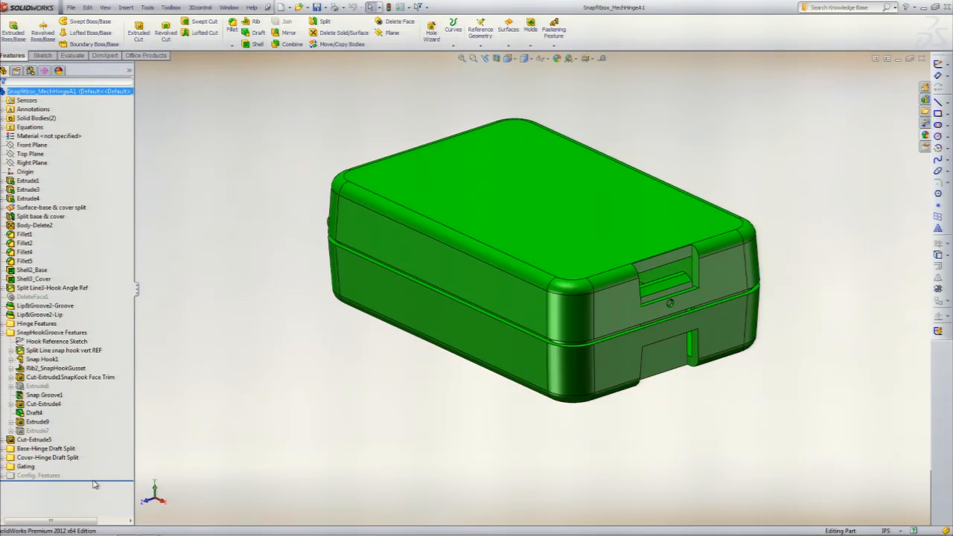
left_click(93, 351)
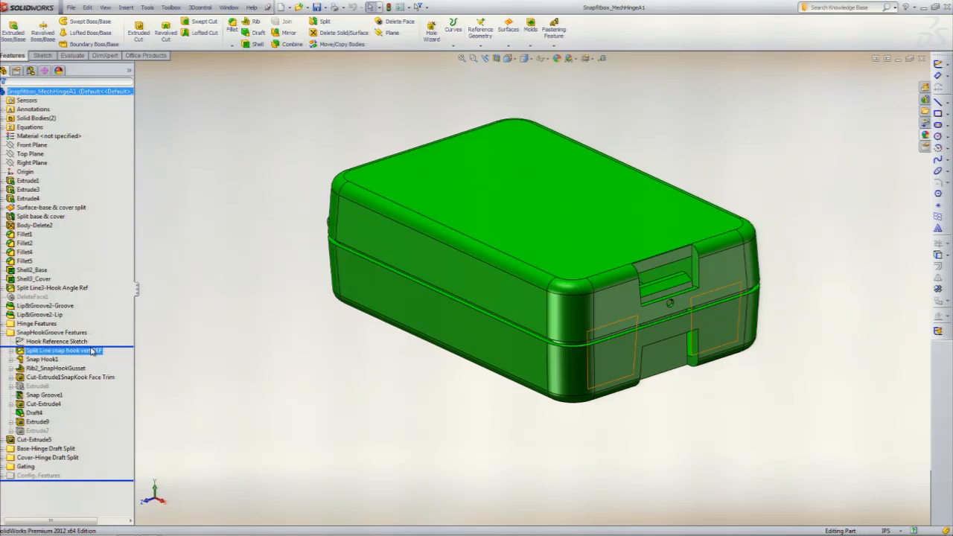
left_click_drag(92, 351, 92, 347)
mouse_move(243, 362)
middle_mouse_down()
mouse_move(278, 336)
mouse_move(313, 385)
mouse_move(287, 433)
mouse_move(270, 427)
middle_mouse_up()
- Show the Hook Reference Sketch and hide the cover body to expose the inside of the base
left_click(33, 342)
right_click(34, 342)
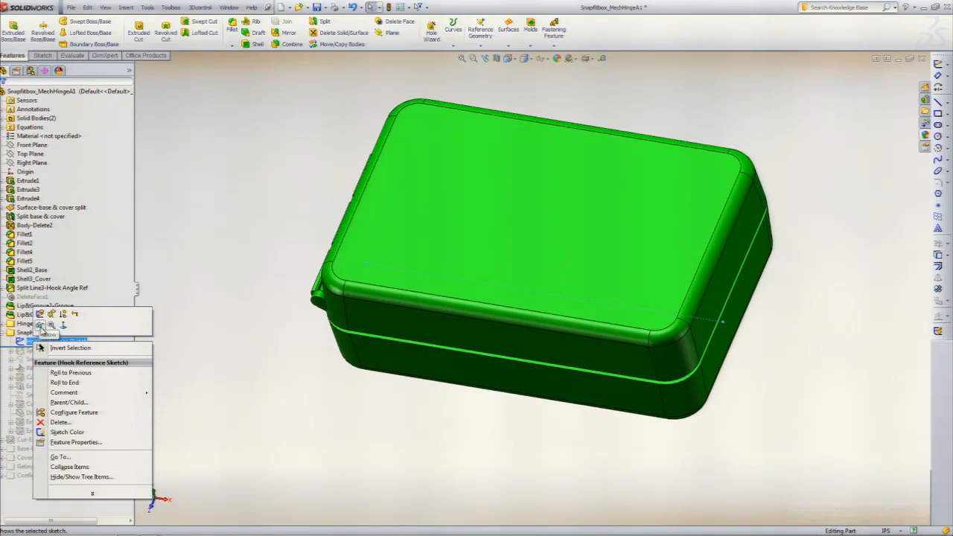
left_click(40, 325)
mouse_move(191, 379)
middle_mouse_down()
mouse_move(213, 350)
mouse_move(290, 372)
mouse_move(231, 365)
middle_mouse_up()
right_click(541, 211)
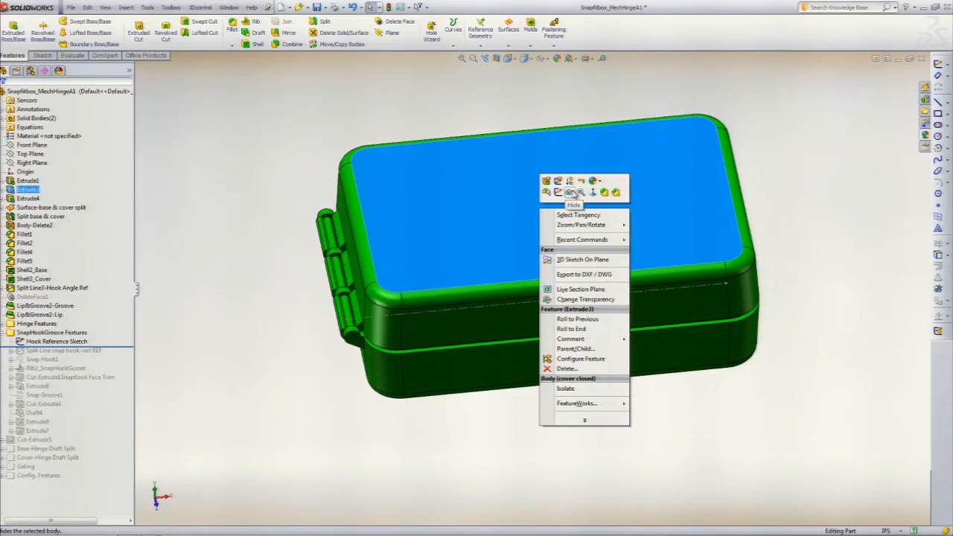
left_click(570, 192)
middle_click_drag(237, 222, 241, 319)
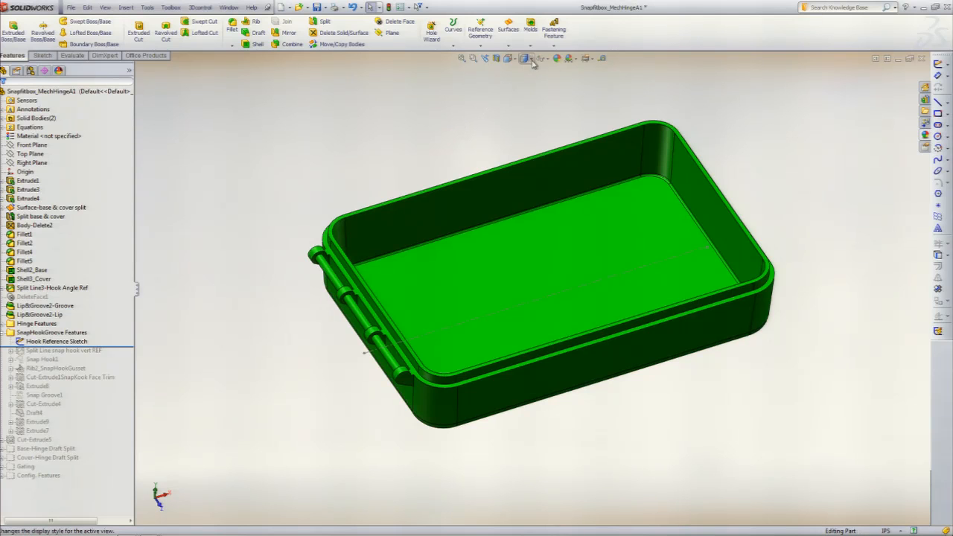
- Start a Snap Hook with the Snap Hook Demo favorite and position it at the Hook Reference Sketch's endpoint near the end wall
left_click(554, 46)
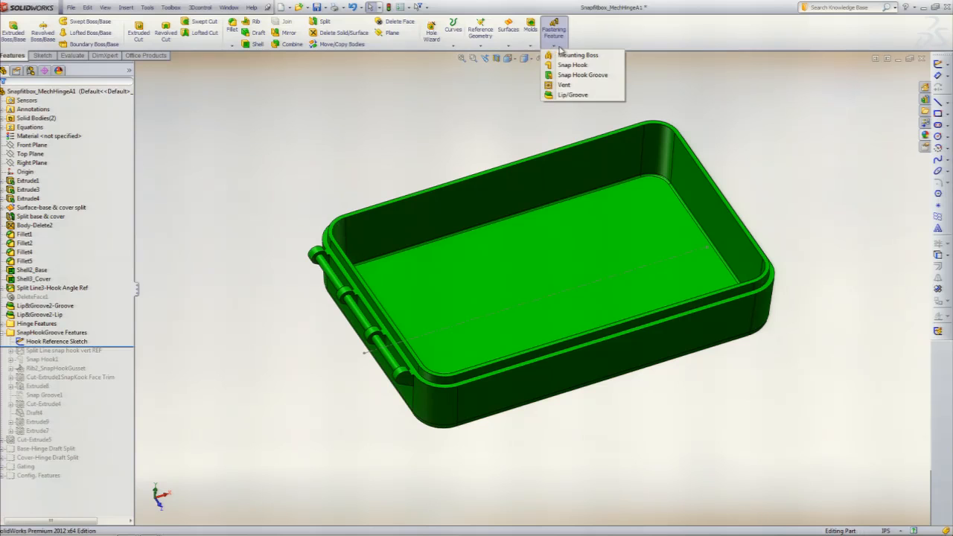
left_click(572, 66)
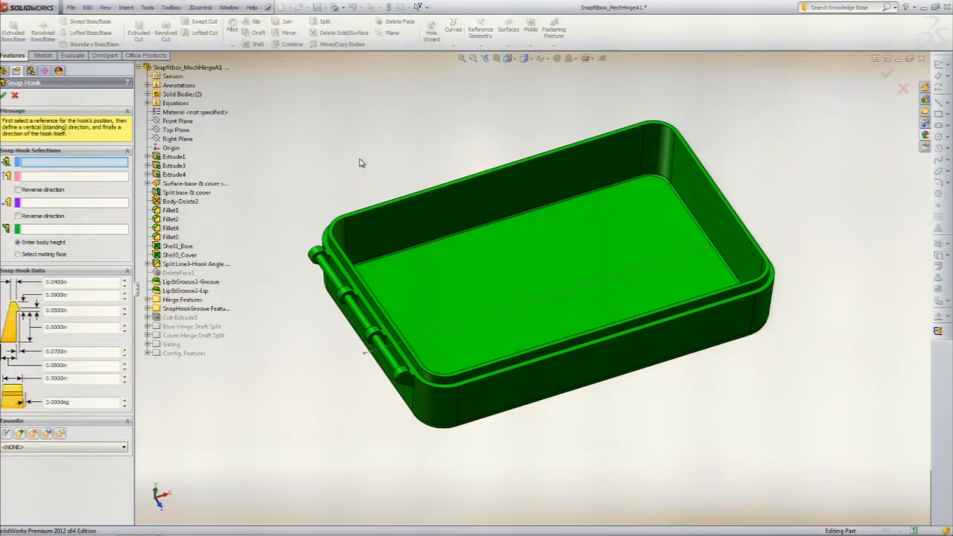
left_click(124, 448)
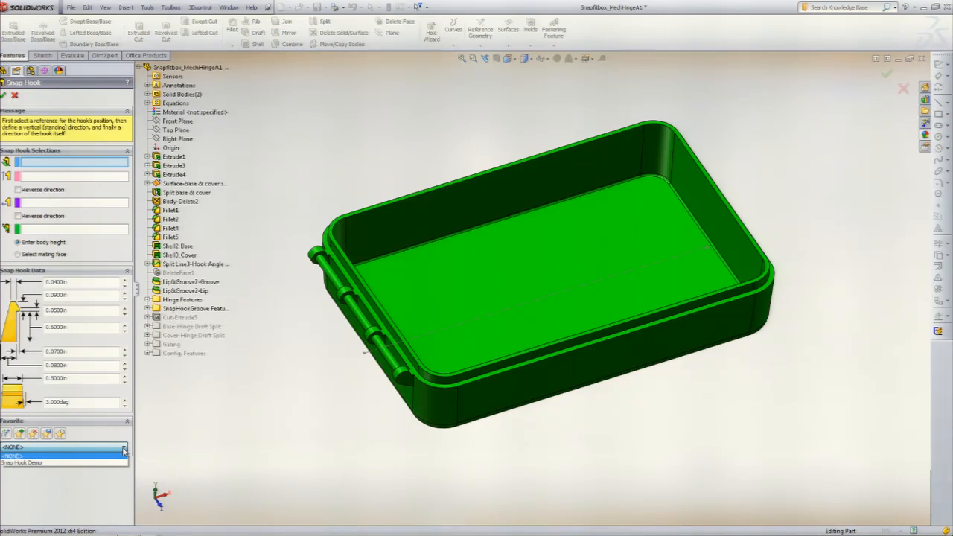
left_click(53, 463)
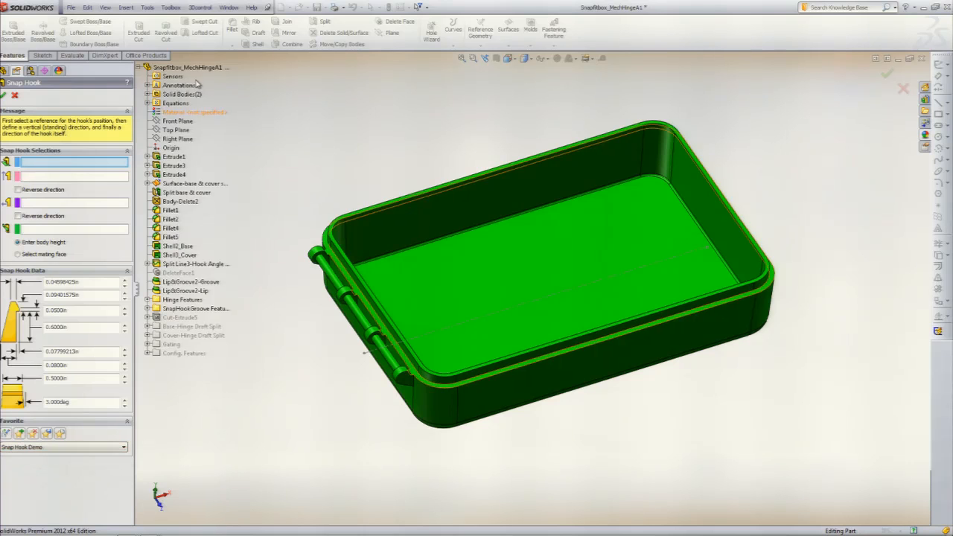
left_click(707, 250)
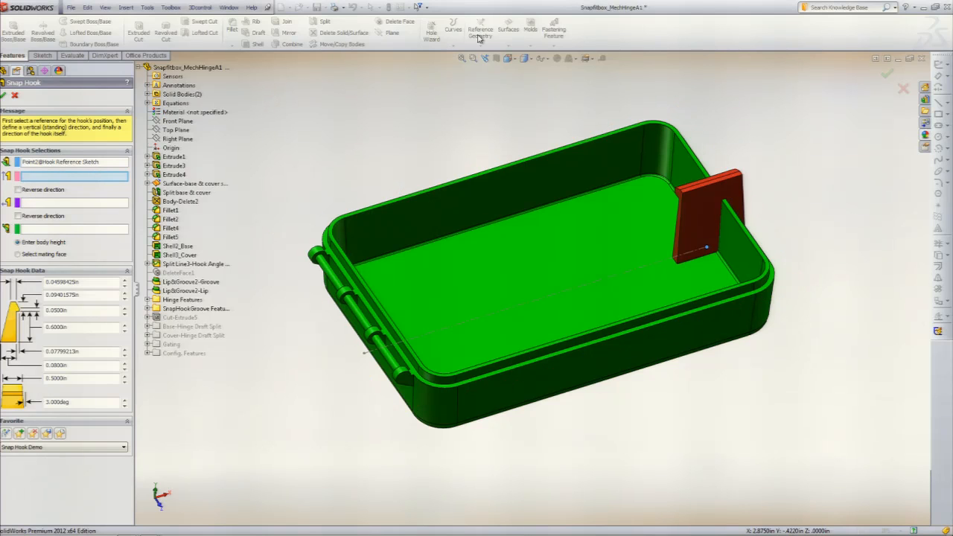
- With hidden lines visible, define the hook's vertical direction from the upright edge on the end wall and reverse it
left_click(525, 59)
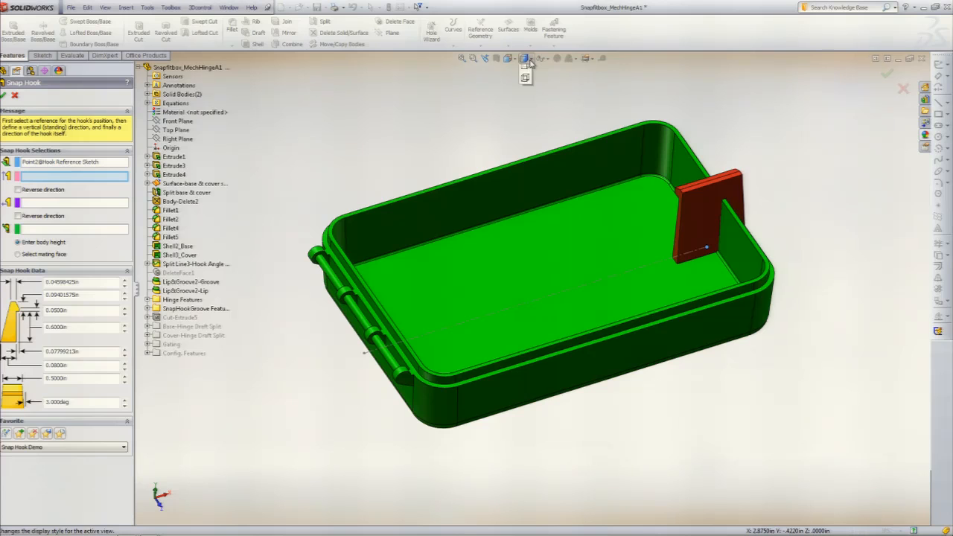
left_click(527, 112)
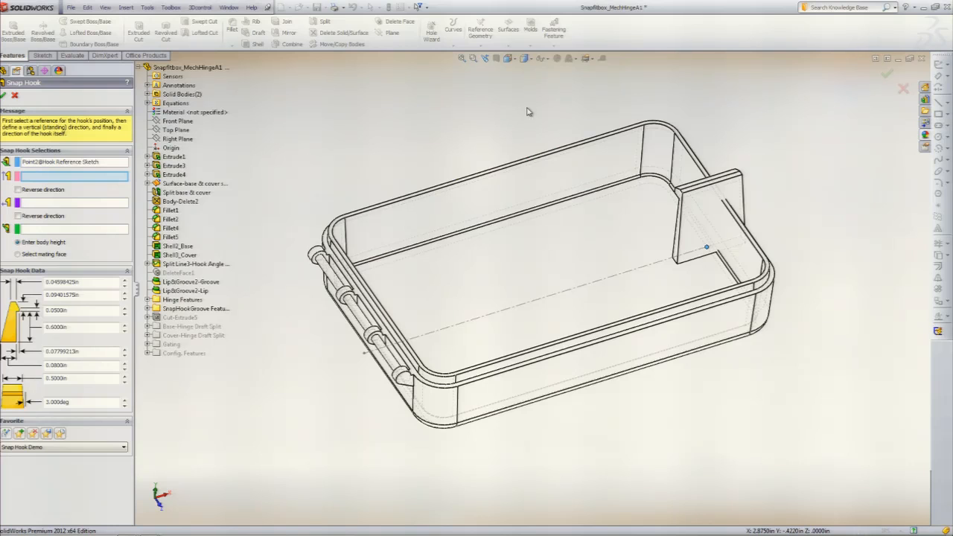
left_click(718, 216)
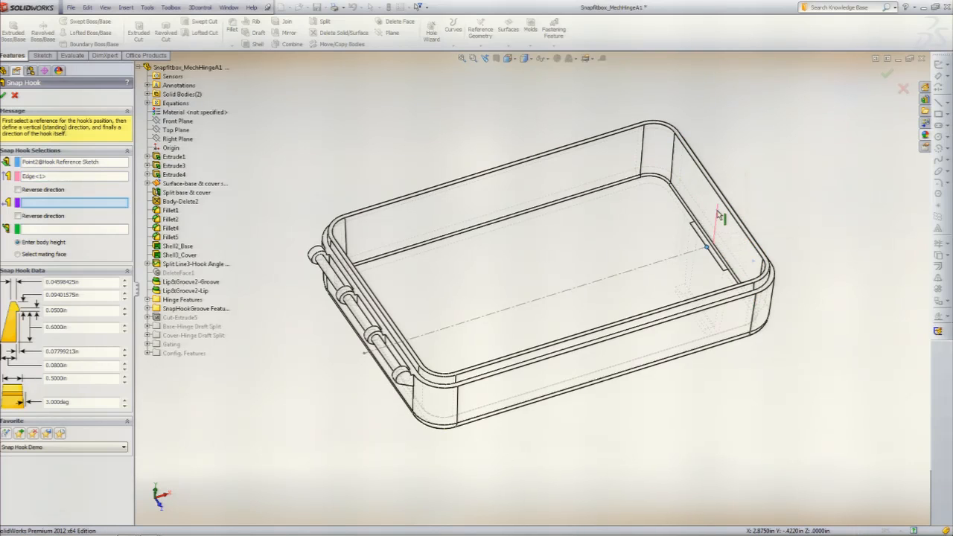
left_click(19, 190)
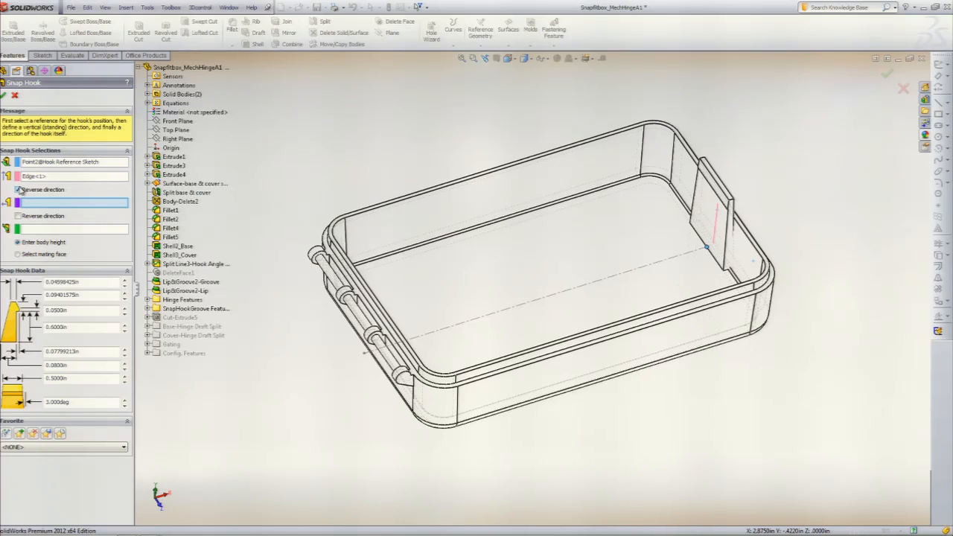
- Restore the shaded-with-edges display, set the hook direction with the Right Plane, and create the snap hook
left_click(524, 58)
left_click(525, 71)
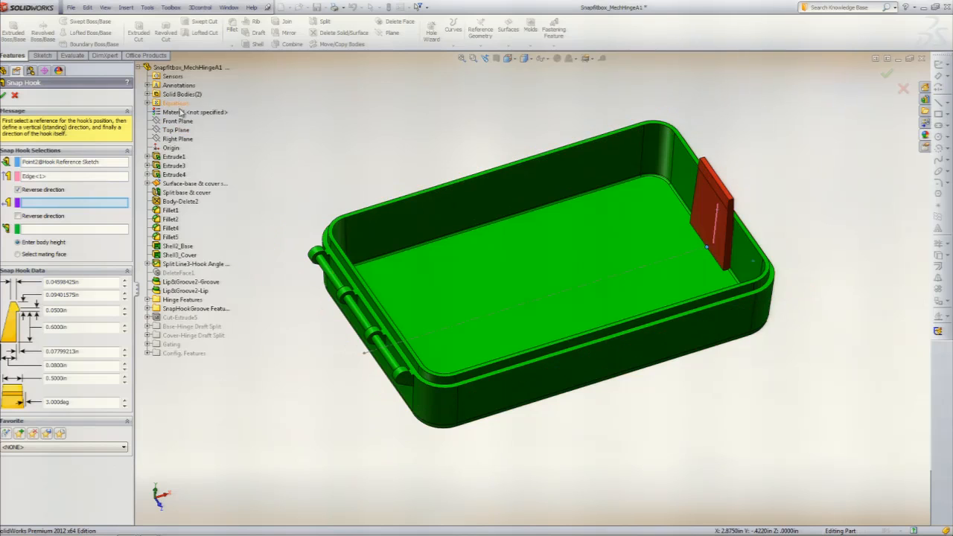
left_click(178, 139)
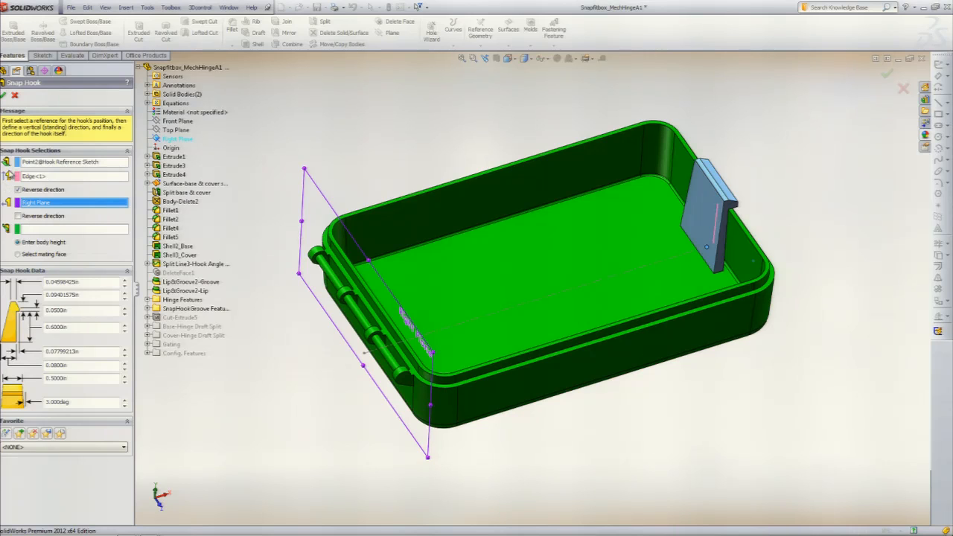
left_click(5, 95)
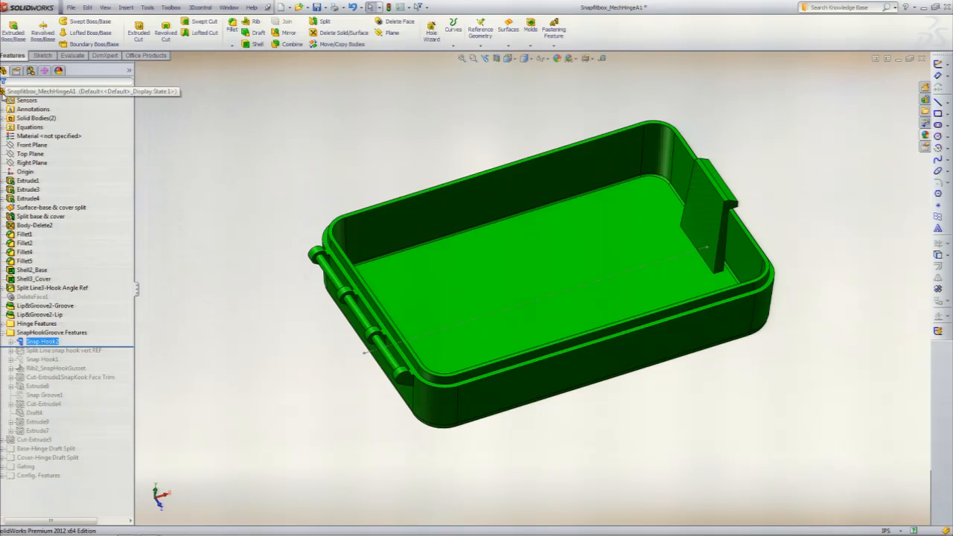
- Section the base along the Front Plane and examine the snap hook's profile against the end wall
key("ctrl+1")
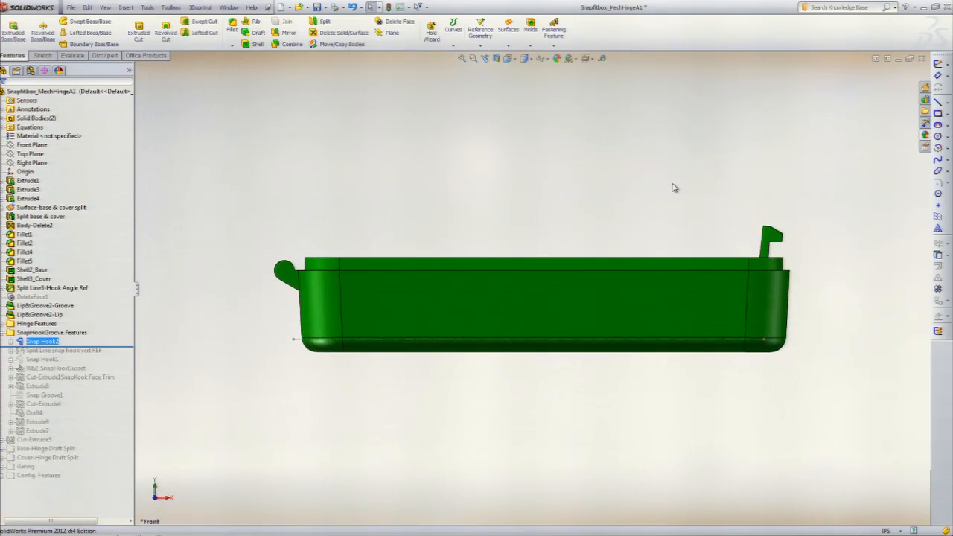
left_click(497, 59)
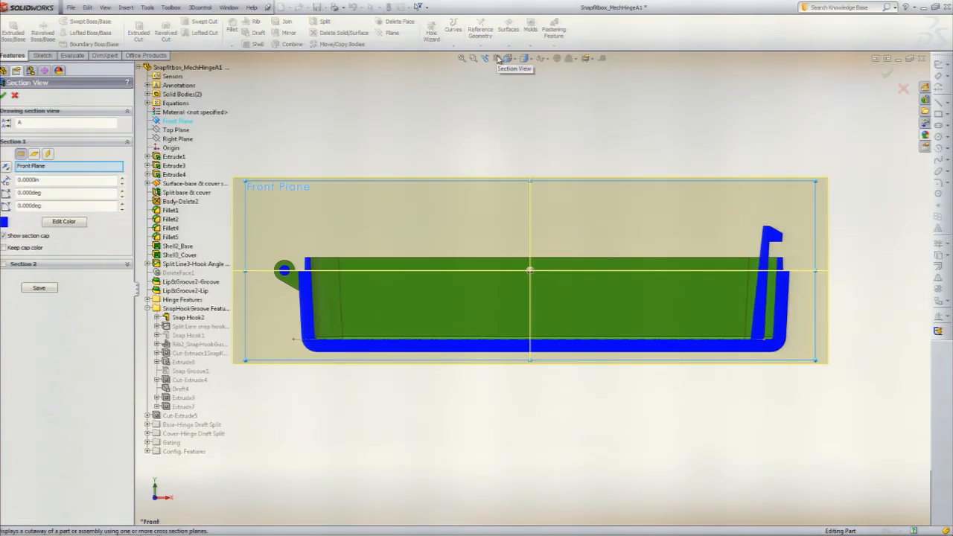
left_click(887, 75)
middle_click_drag(539, 158, 586, 187)
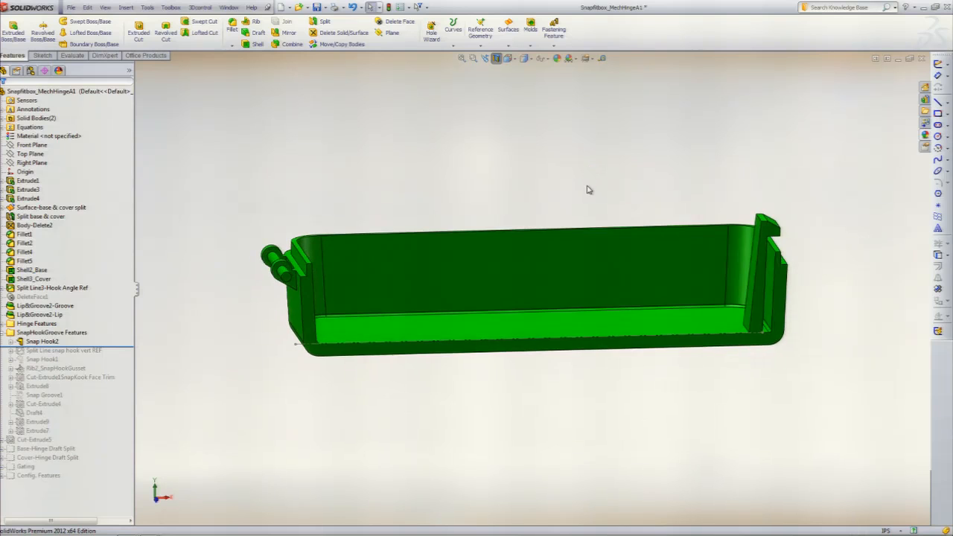
scroll(765, 300, "down", 5)
middle_click_drag(765, 300, 844, 391)
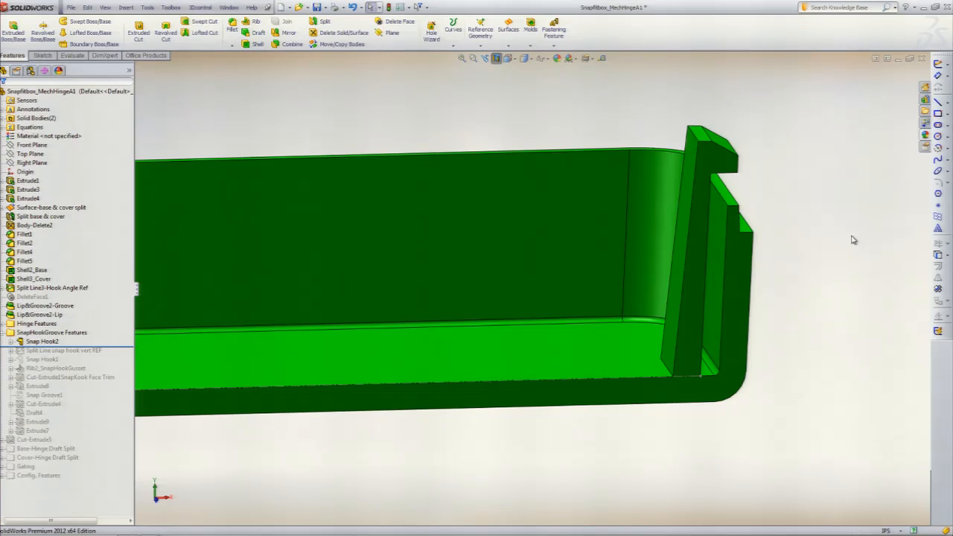
key("ctrl+1")
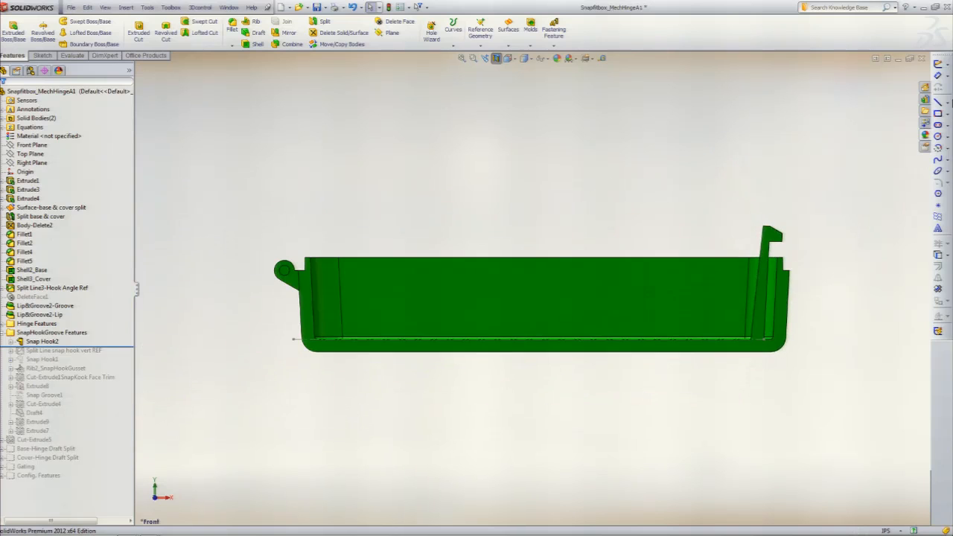
key("ctrl+7")
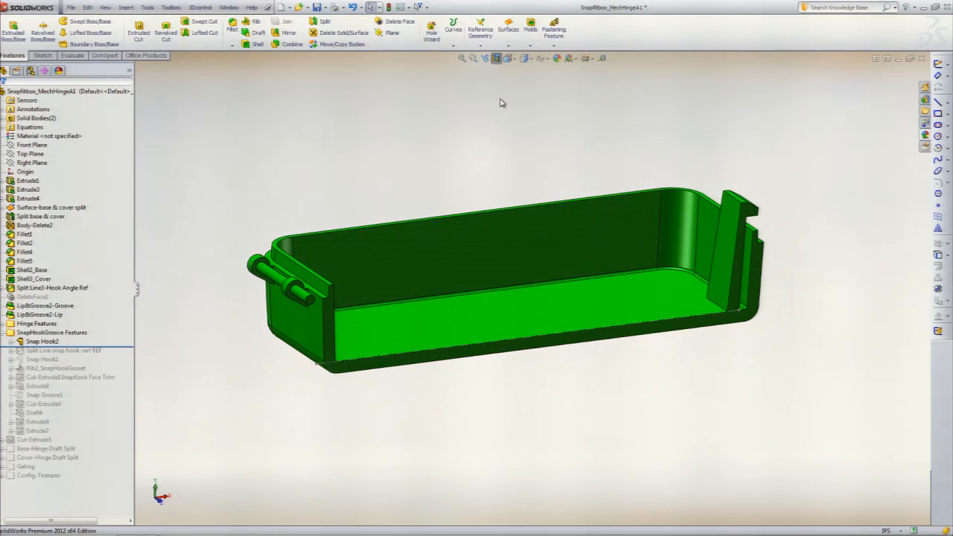
- Show the hidden "cover closed" body again from the Solid Bodies folder
right_click(385, 111)
left_click(45, 91)
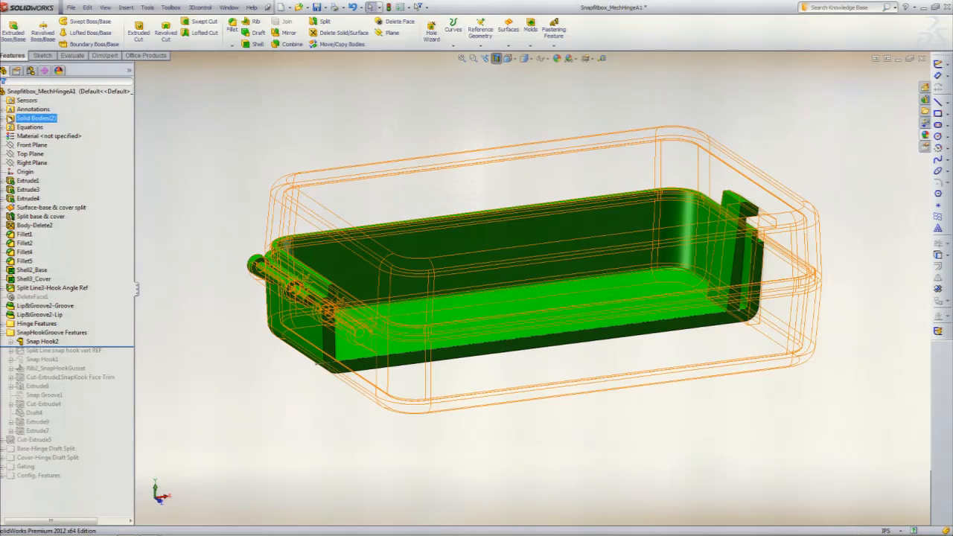
left_click(3, 118)
right_click(27, 128)
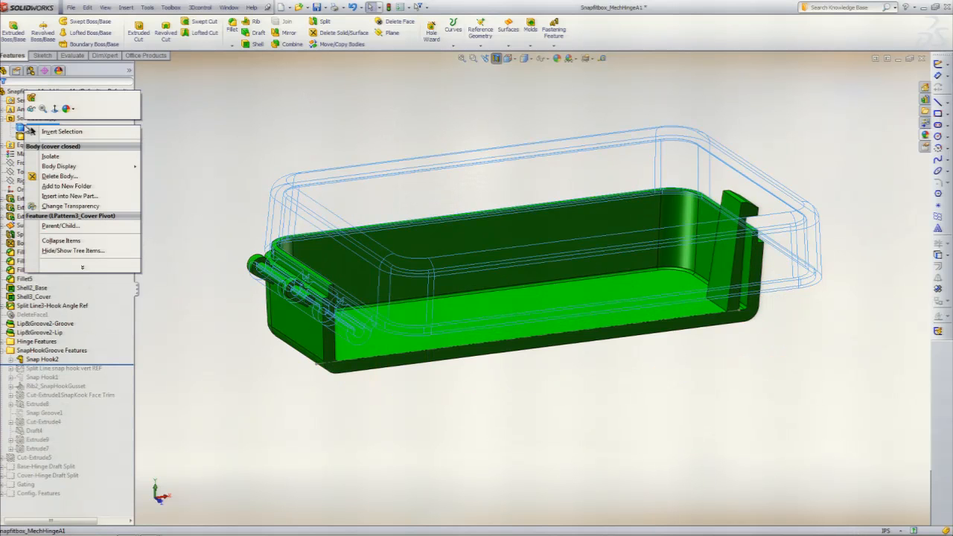
left_click(31, 109)
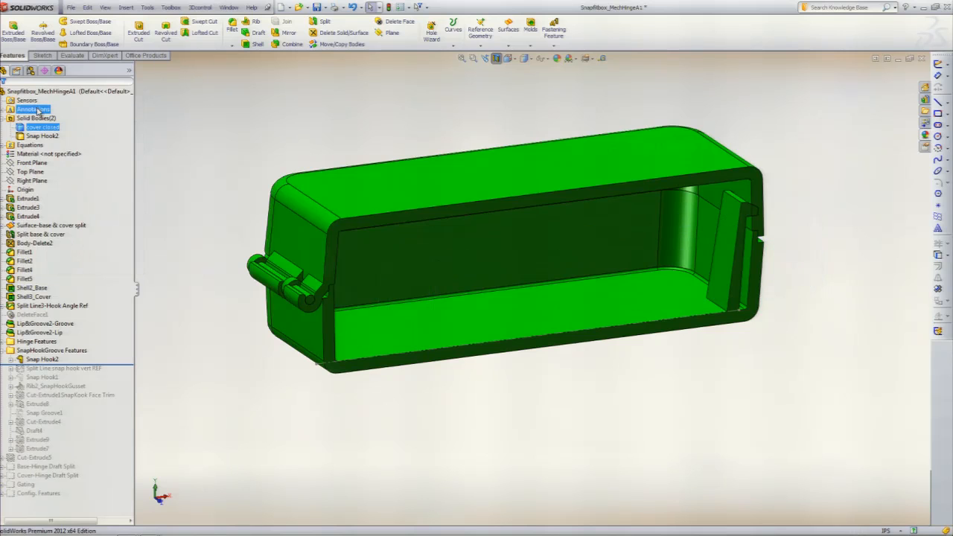
right_click(335, 127)
- Replace the section view with one parallel to the Right Plane, reversed and offset about 2.39 in, facing the snap hook
left_click(497, 59)
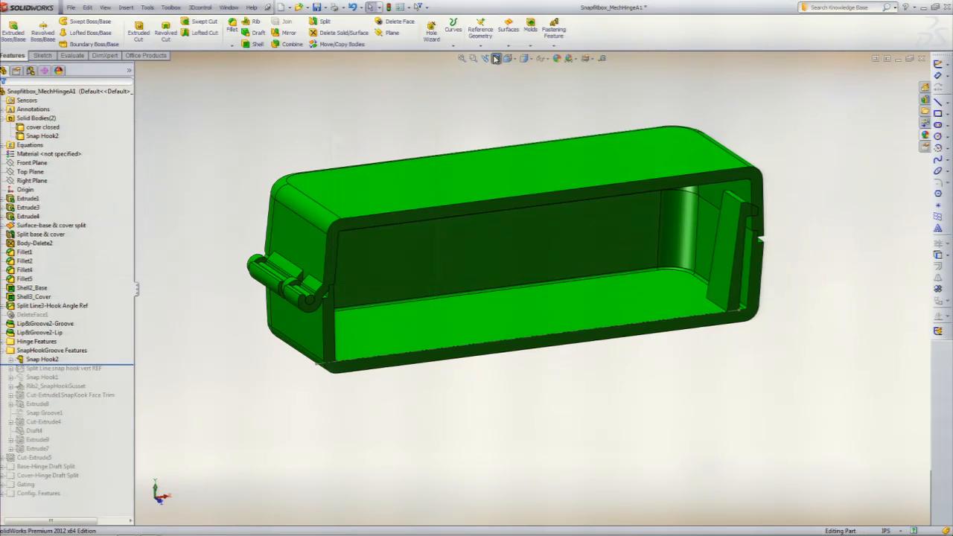
left_click(497, 59)
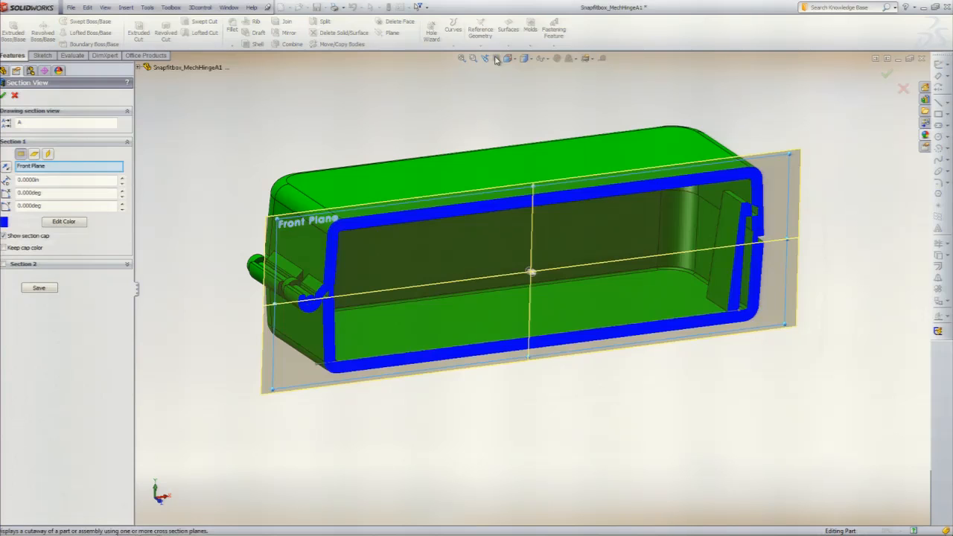
left_click(47, 154)
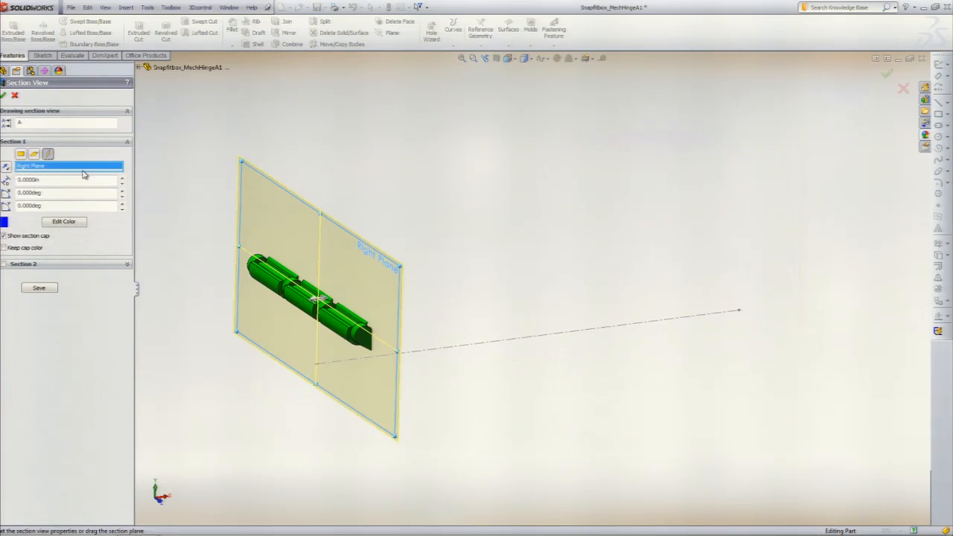
left_click(7, 181)
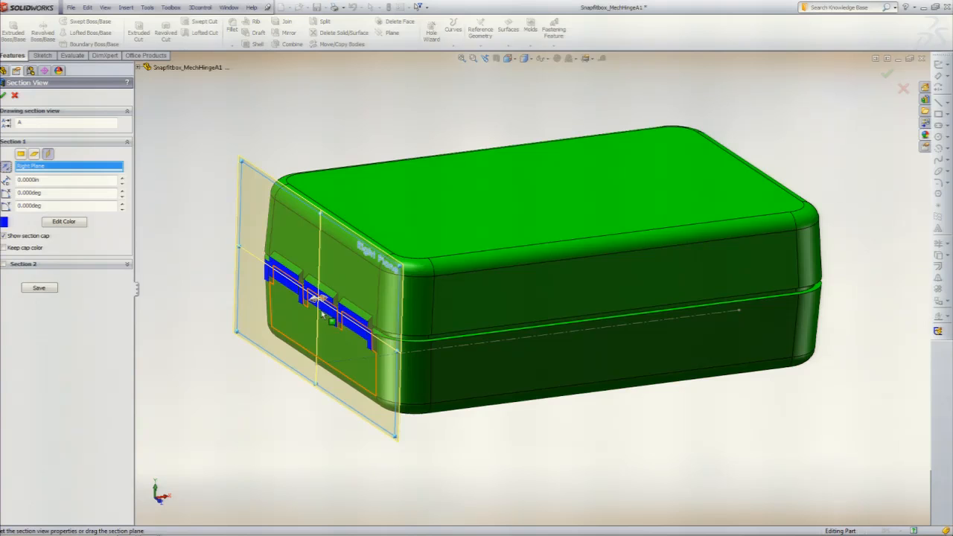
left_click_drag(320, 302, 670, 255)
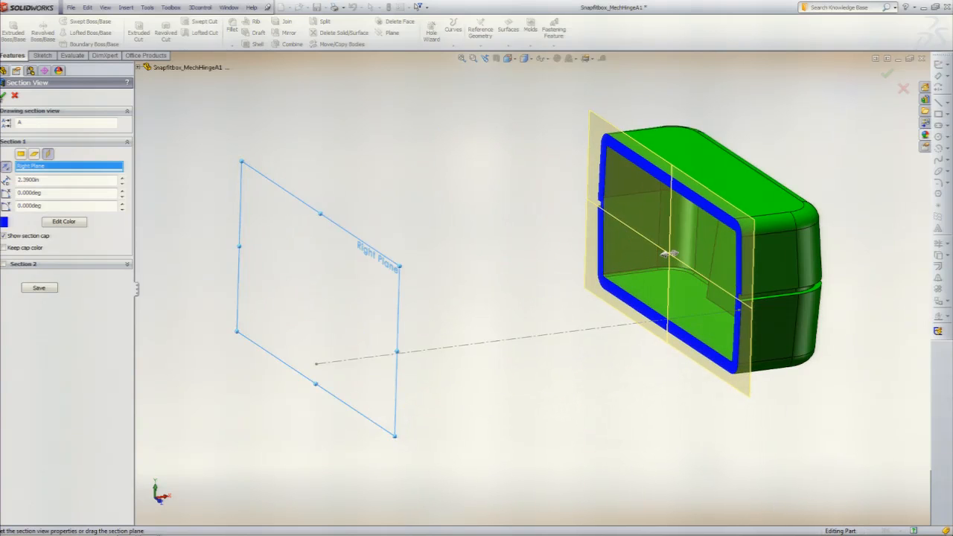
left_click(13, 97)
middle_click_drag(240, 215, 261, 198)
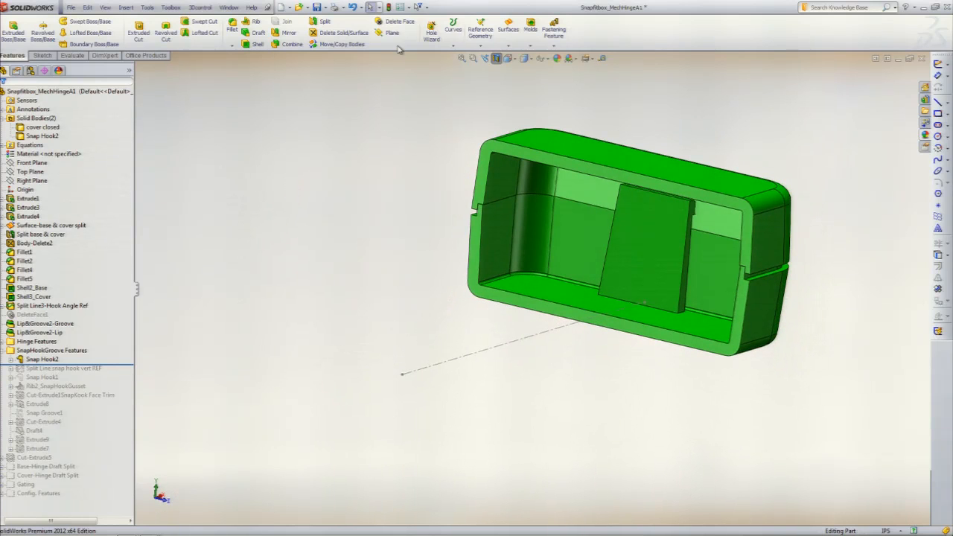
- Start a Snap Hook Groove that uses the existing snap hook feature and the "cover closed" body
left_click(555, 47)
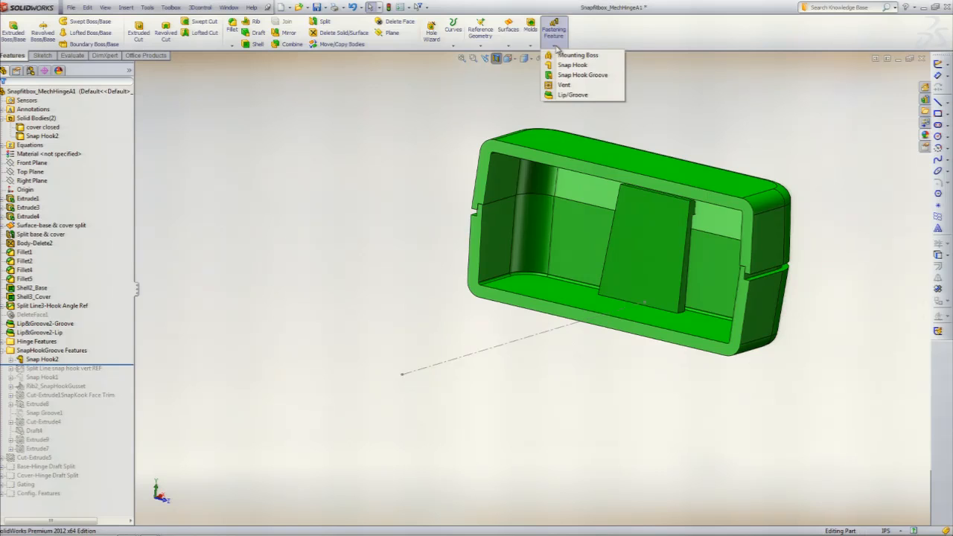
left_click(588, 75)
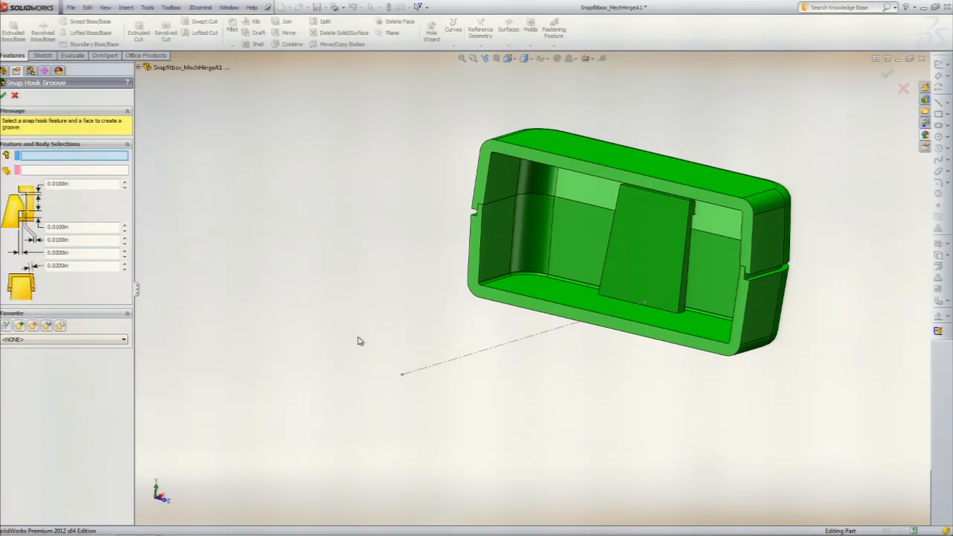
middle_click_drag(258, 249, 432, 225)
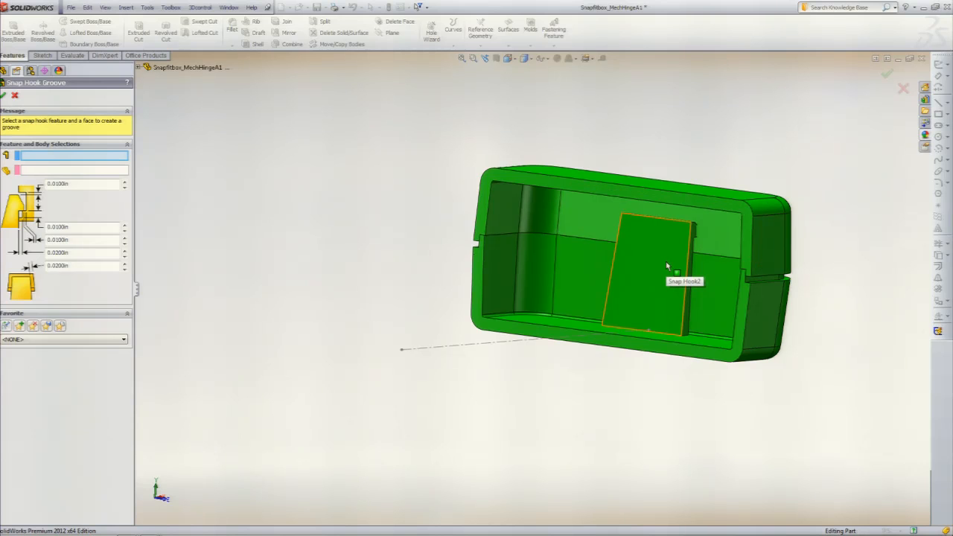
left_click(661, 238)
middle_click_drag(327, 175, 302, 189)
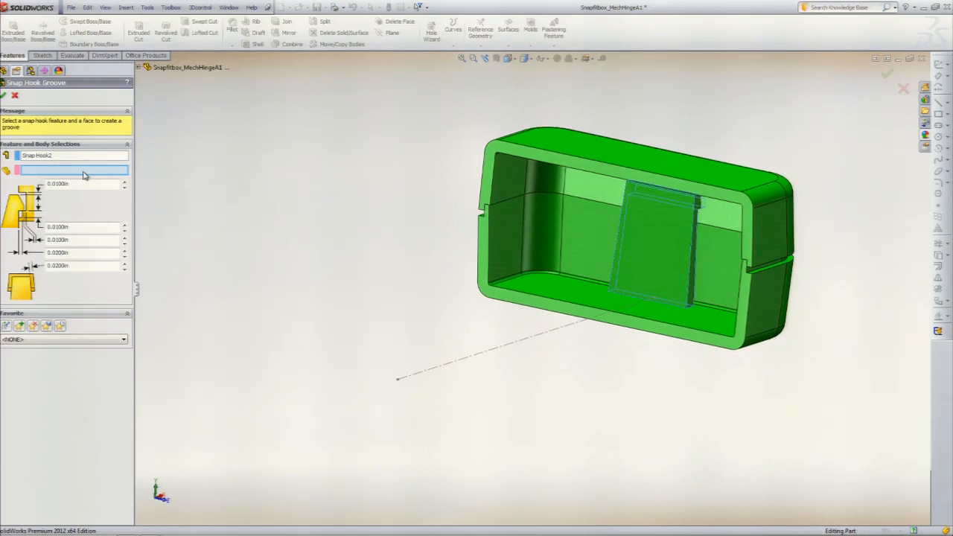
left_click(595, 189)
middle_click_drag(337, 336, 416, 272)
scroll(626, 311, "down", 3)
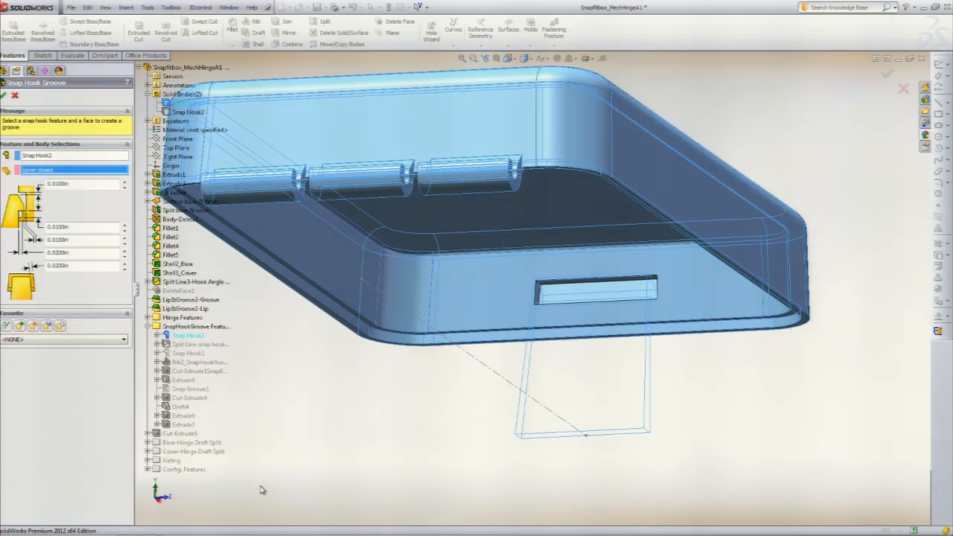
- Apply the Snap Hook_Groove1 favorite to the groove settings and create the snap hook groove in the cover
left_click(50, 339)
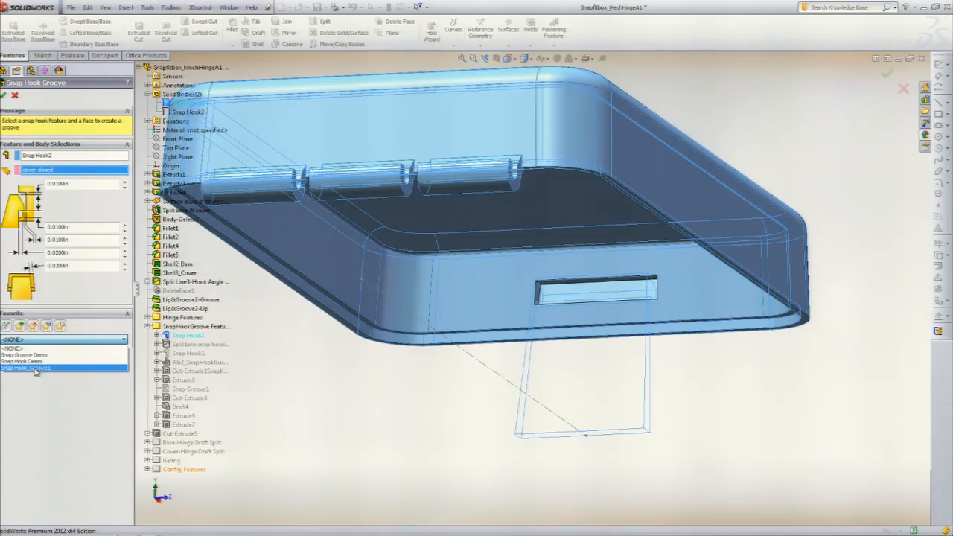
left_click(35, 369)
middle_click_drag(335, 417, 330, 422)
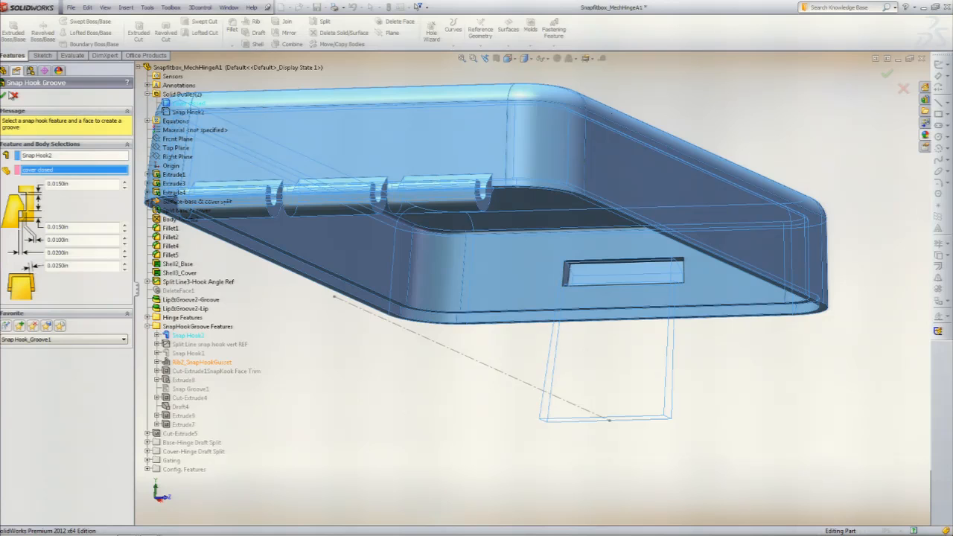
left_click(4, 96)
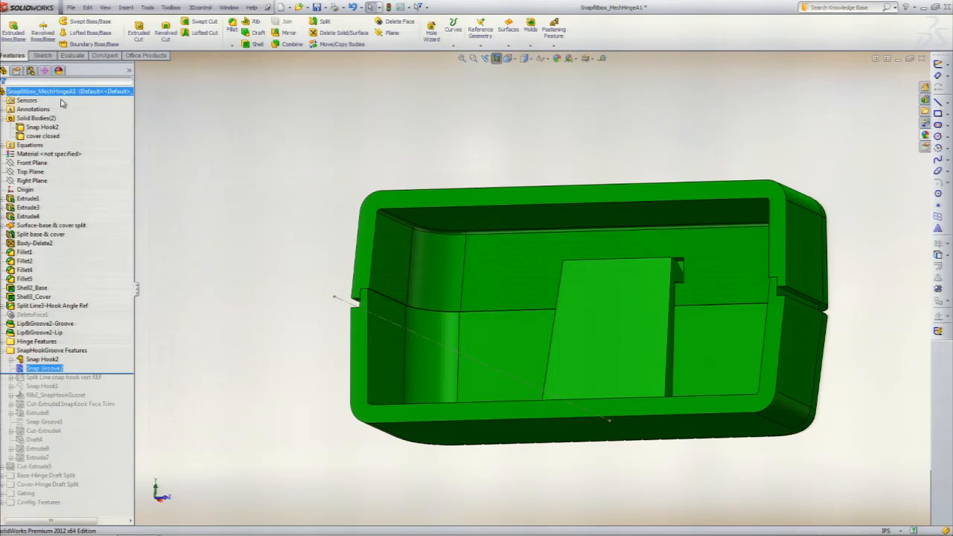
- Change the section view to the Front Plane and examine how the snap hook fits into the cover's groove
right_click(457, 88)
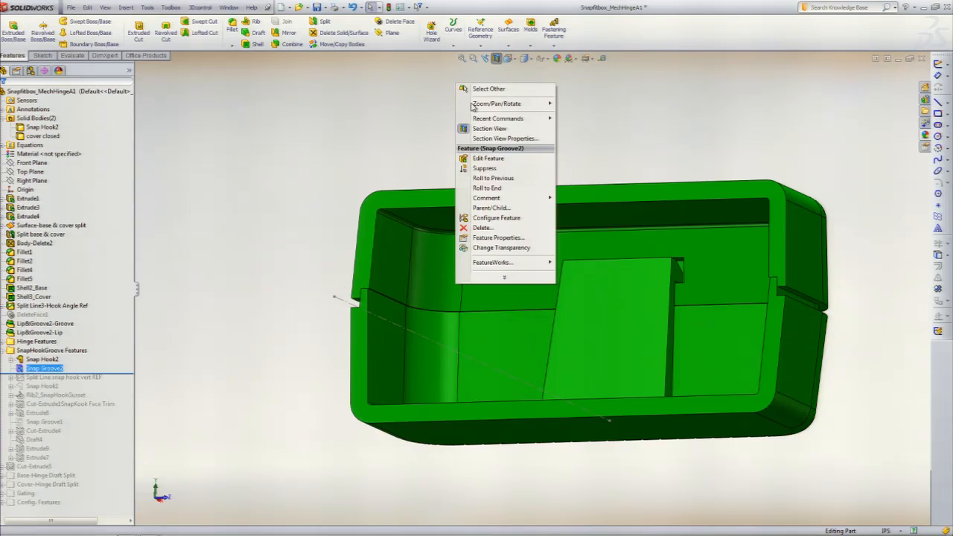
left_click(498, 138)
left_click(22, 153)
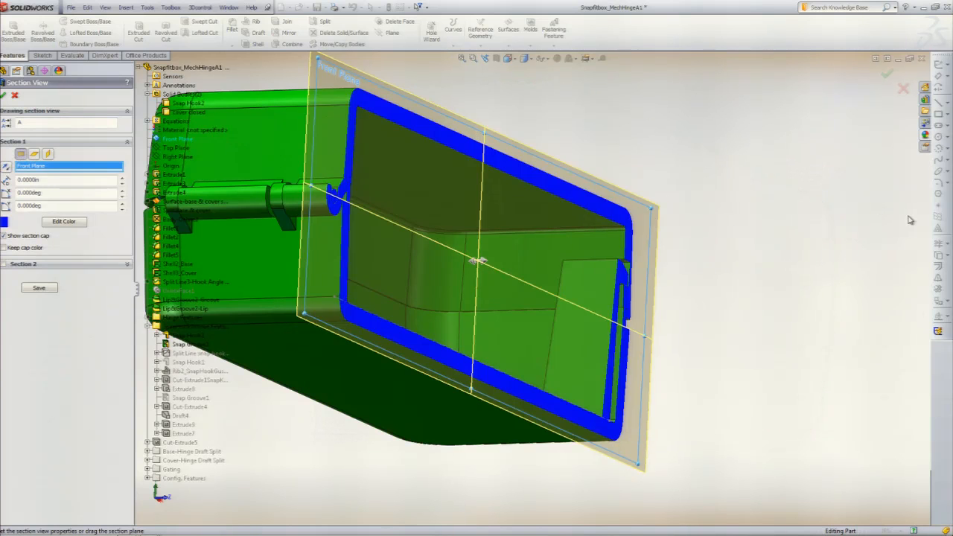
key("ctrl+1")
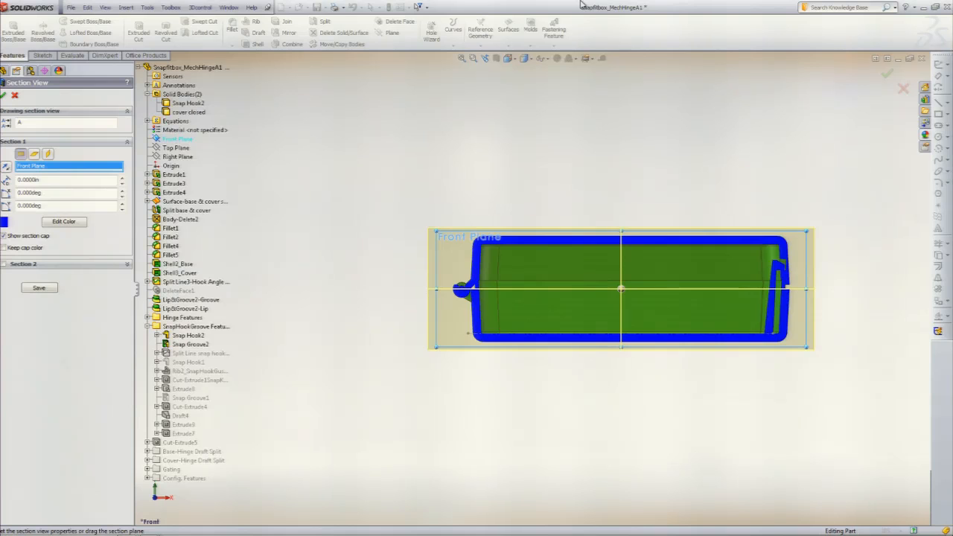
left_click(6, 91)
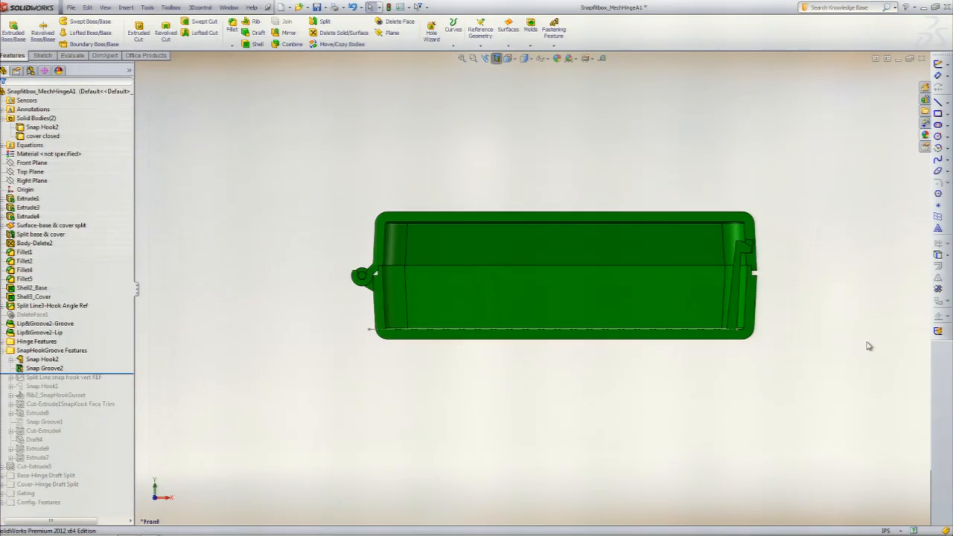
scroll(631, 161, "down", 3)
scroll(632, 161, "down", 3)
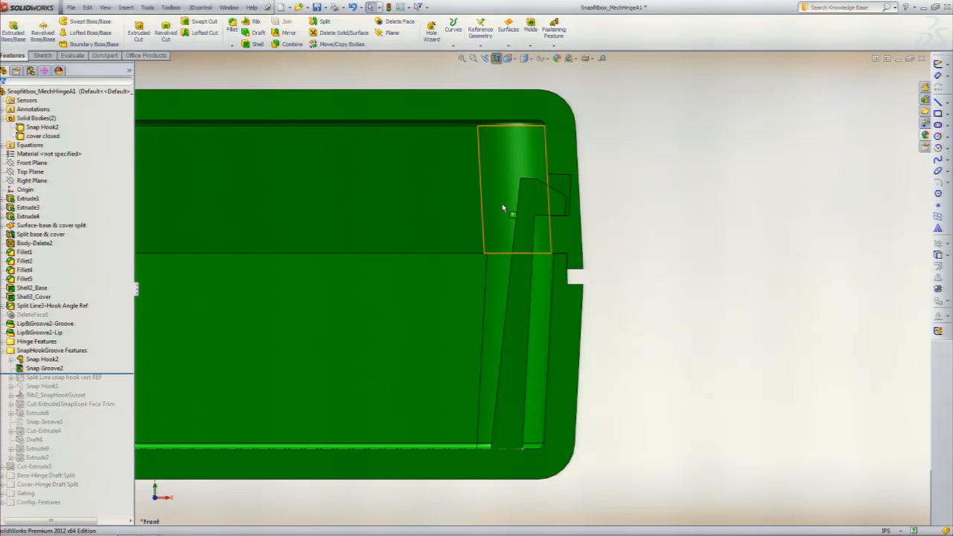
scroll(466, 173, "down", 2)
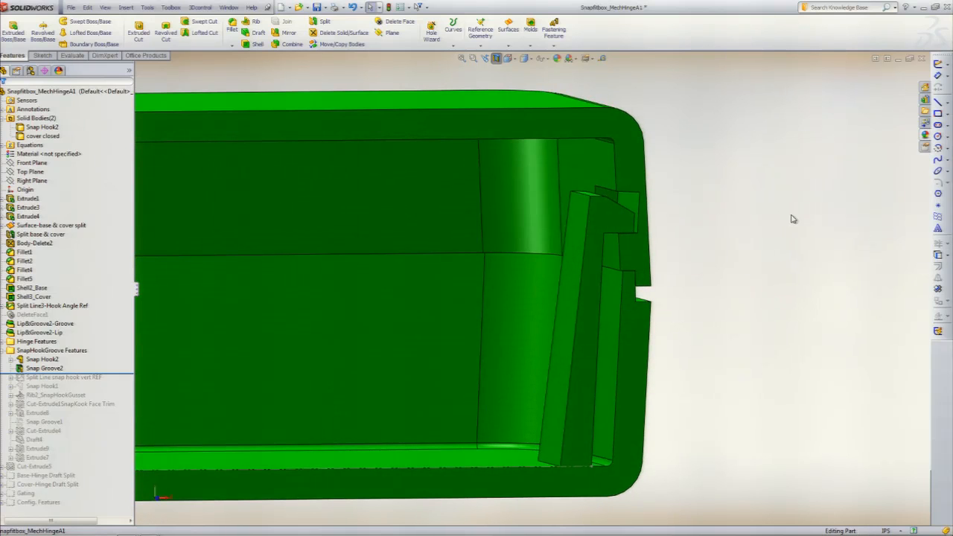
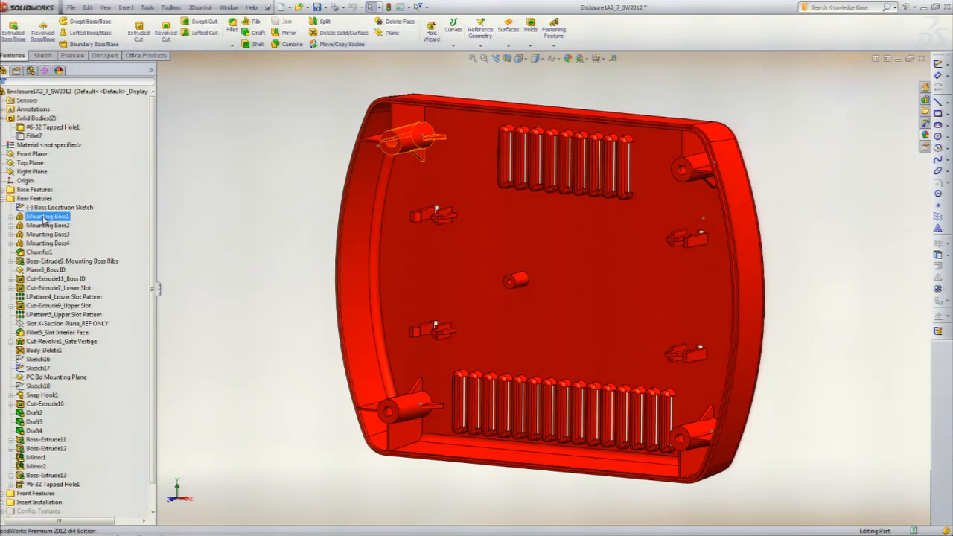
- Roll the Enclosure1A2_7_SW2012 part back to before Mounting Boss1 and start a mounting boss with the Boss-Screwside_8-32 favorite
right_click(46, 217)
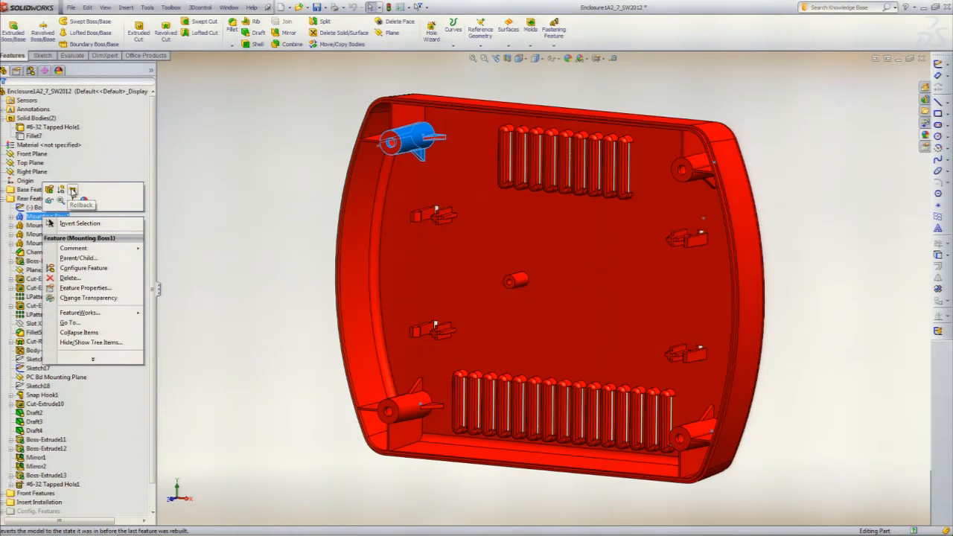
left_click(73, 191)
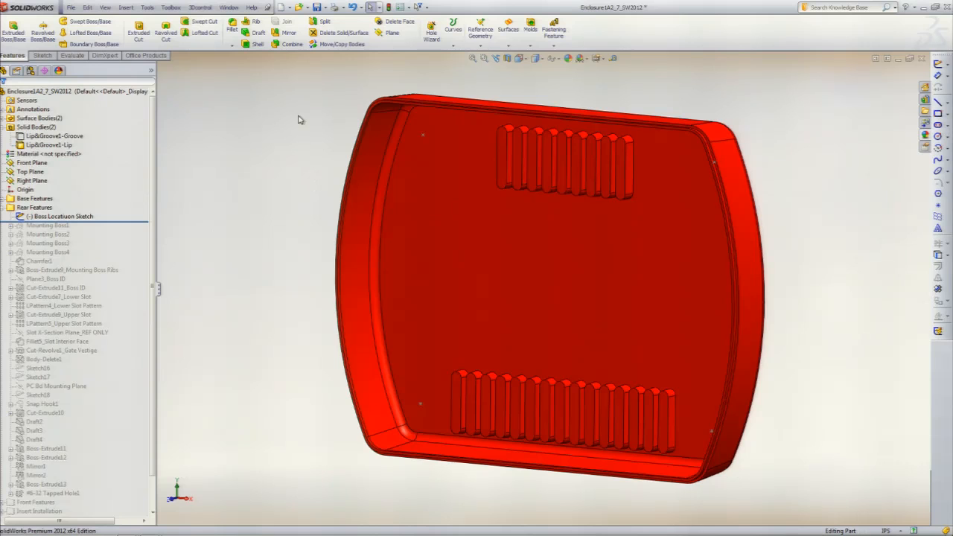
left_click(559, 45)
left_click(560, 55)
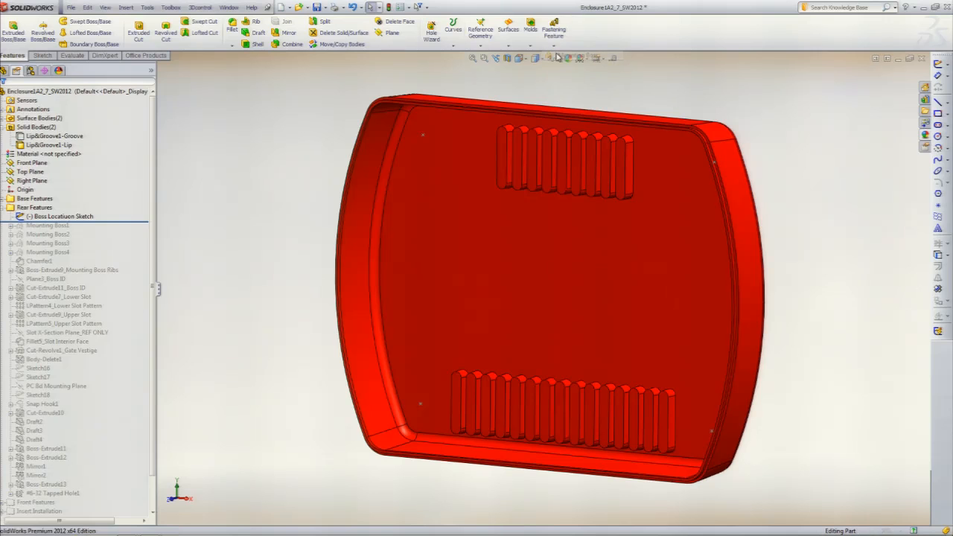
scroll(147, 305, "down", 3)
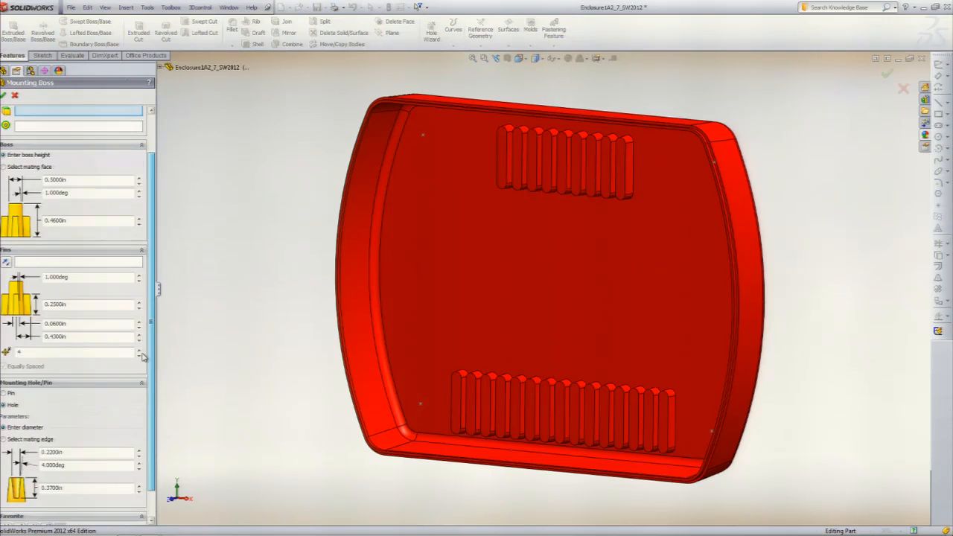
left_click(129, 518)
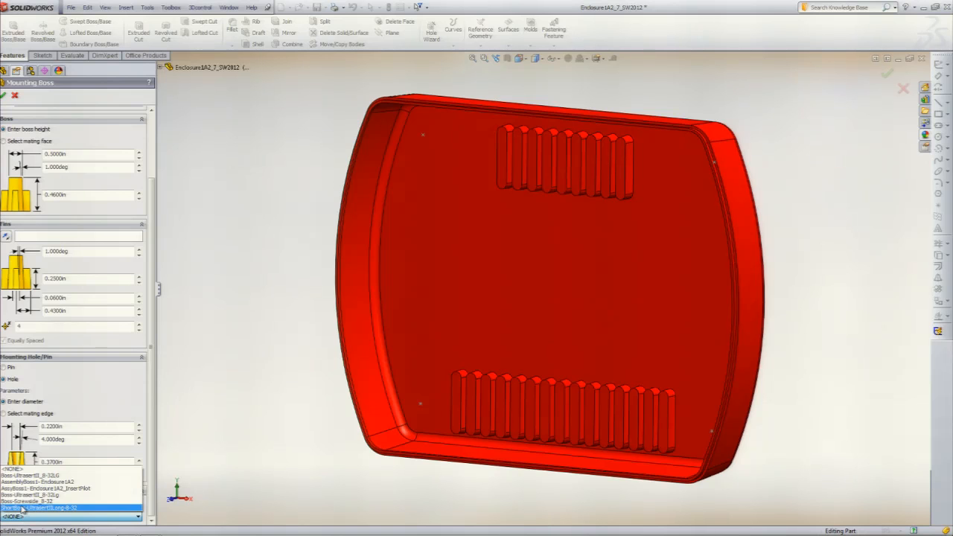
left_click(22, 501)
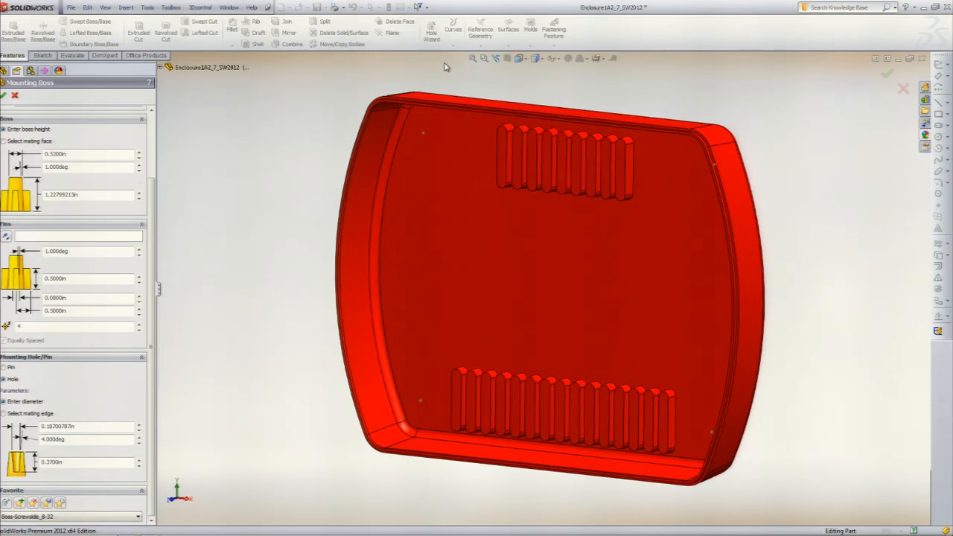
- Position the mounting boss on the boss location sketch point in the enclosure's upper-left corner
scroll(265, 121, "down", 2)
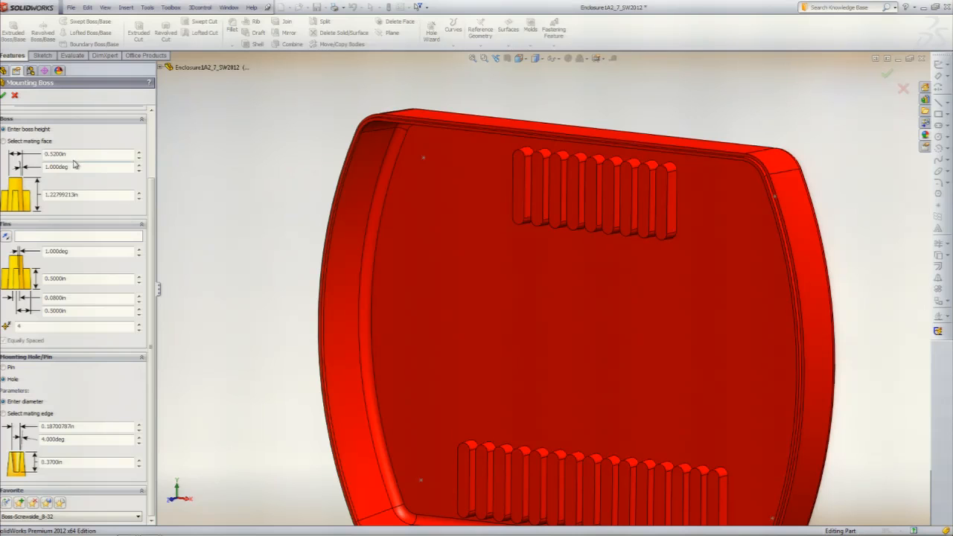
left_click_drag(154, 239, 156, 163)
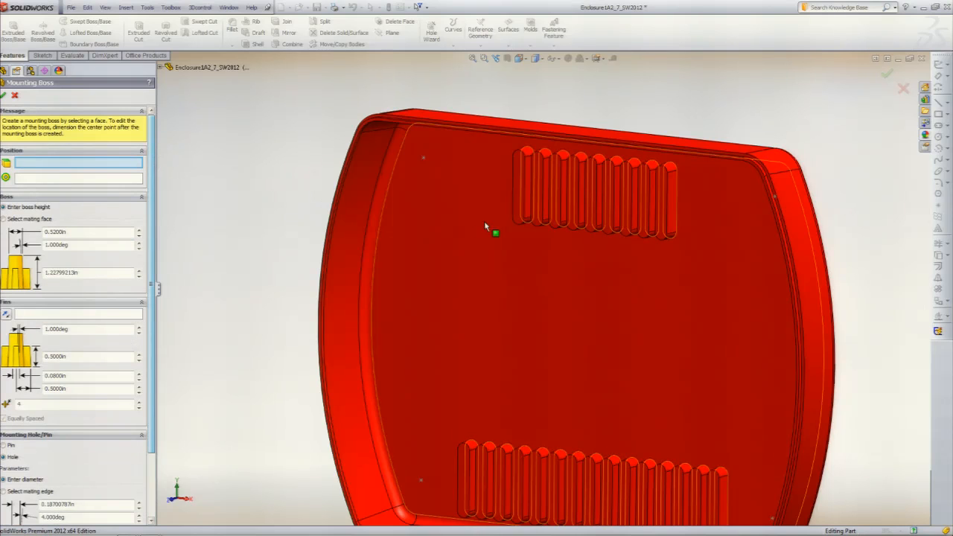
left_click(424, 160)
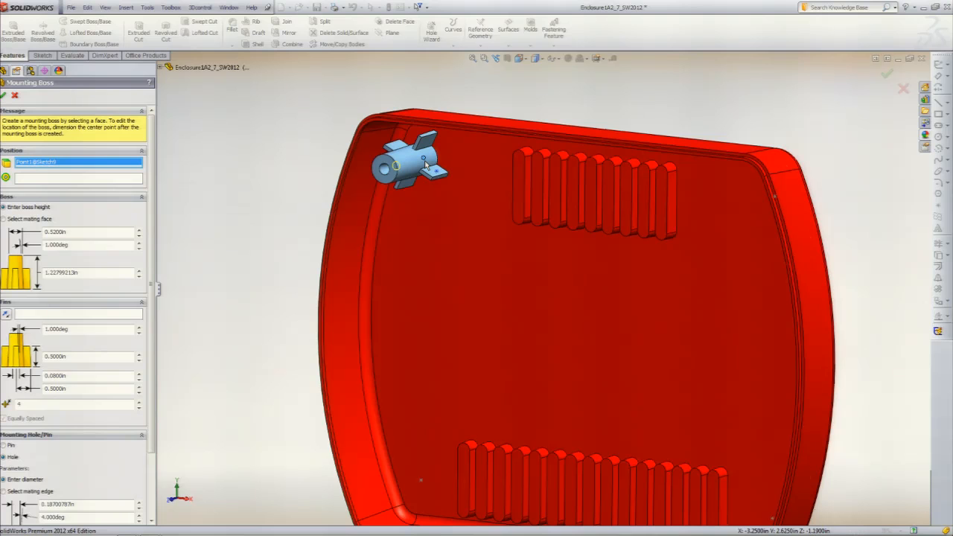
middle_click_drag(296, 179, 295, 178)
- Align the boss fins with the straight upper inner edge of the rear wall and create the mounting boss
key("ctrl+1")
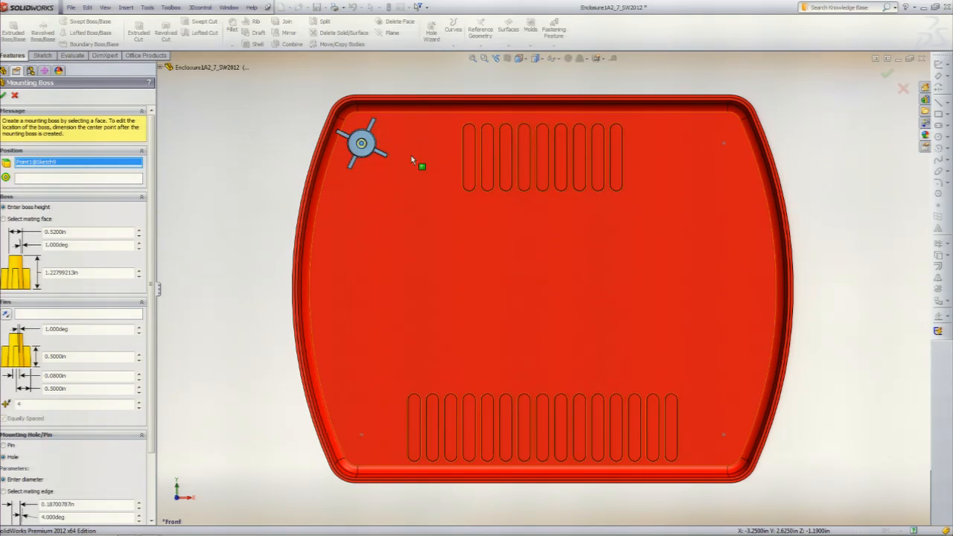
left_click(103, 318)
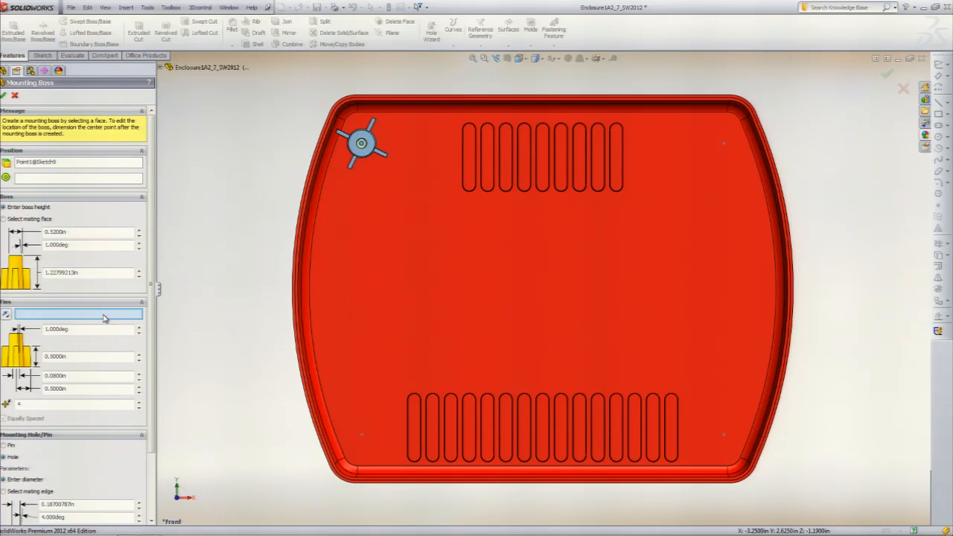
left_click(414, 119)
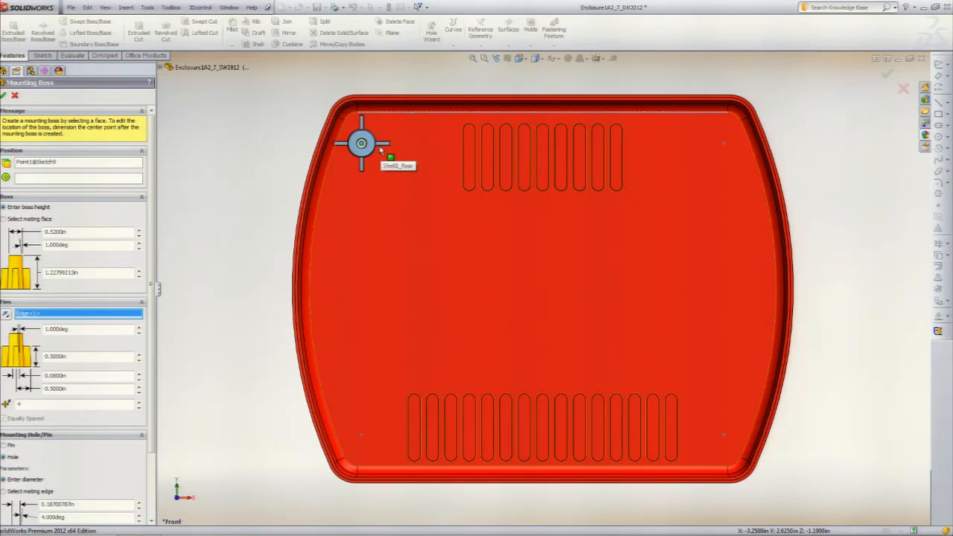
middle_click_drag(215, 131, 197, 147)
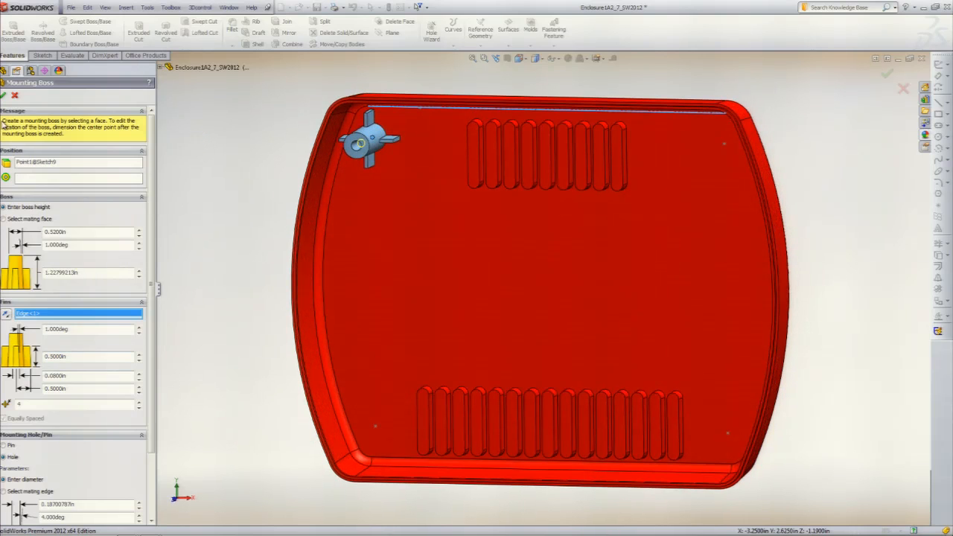
left_click(5, 96)
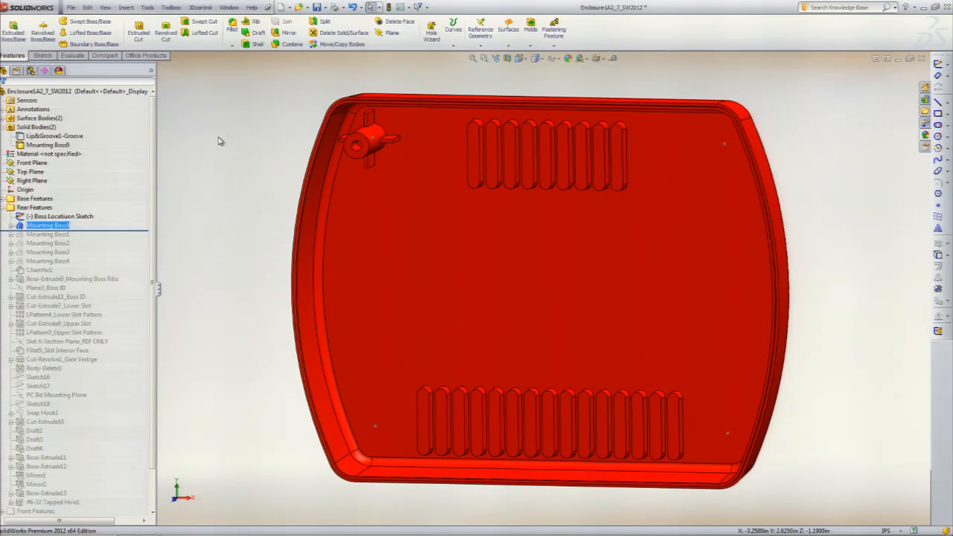
- Examine the new mounting boss and review its boss, fin, mounting hole and favorite settings without changing them
middle_click_drag(287, 184, 304, 125)
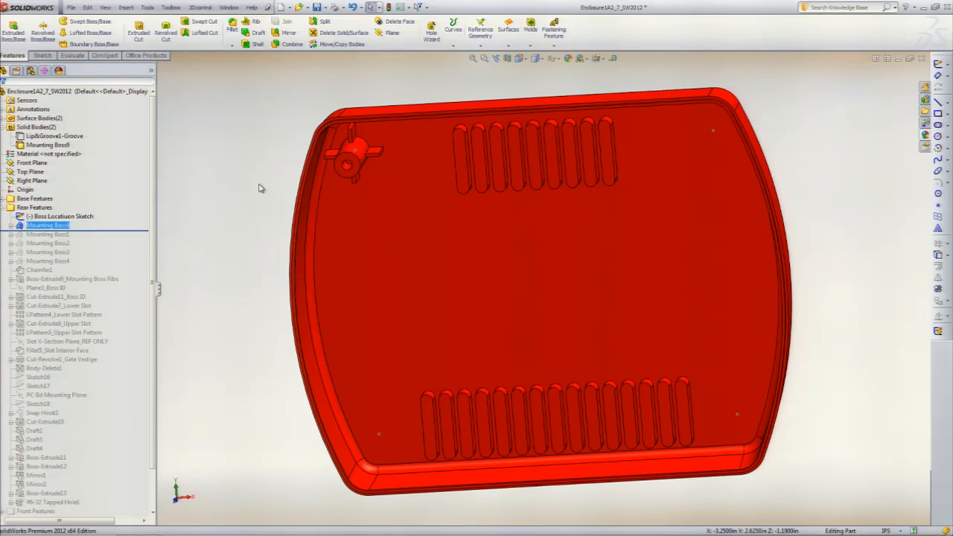
middle_click_drag(313, 175, 381, 199)
scroll(304, 112, "up", 5)
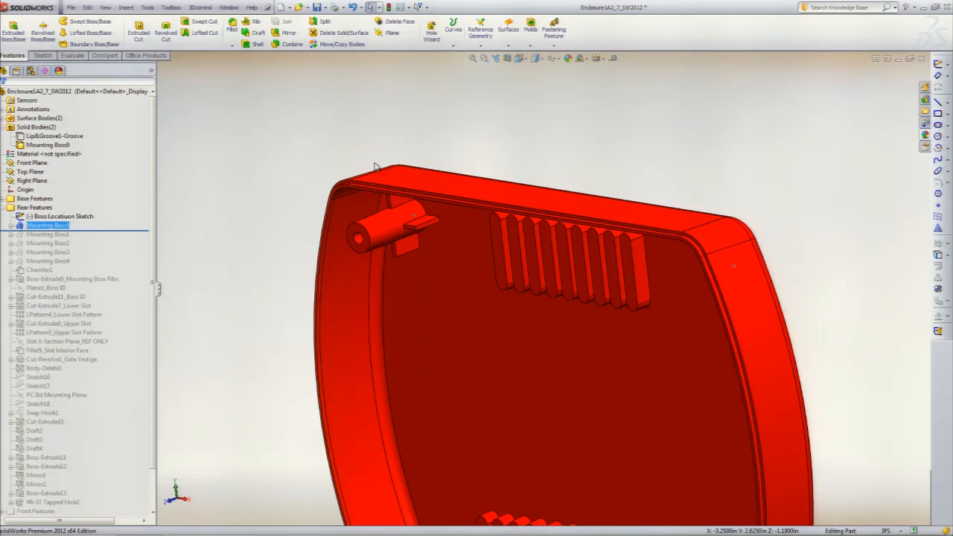
right_click(30, 225)
left_click(38, 194)
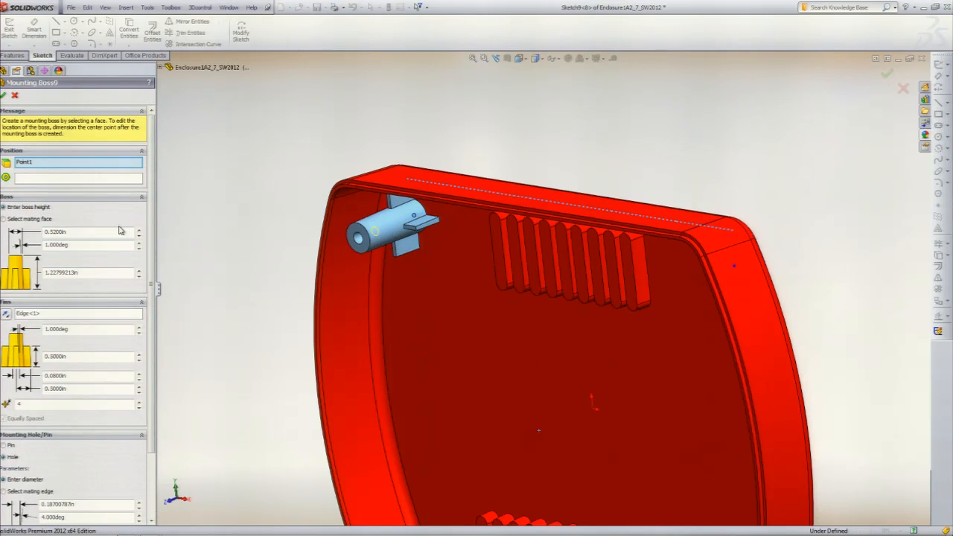
scroll(147, 232, "down", 2)
scroll(147, 232, "down", 2)
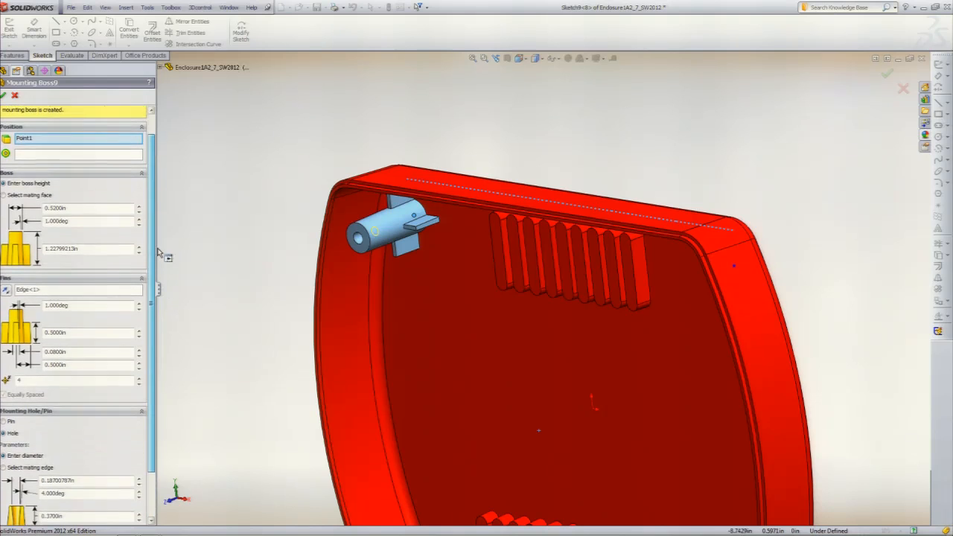
scroll(153, 298, "up", 3)
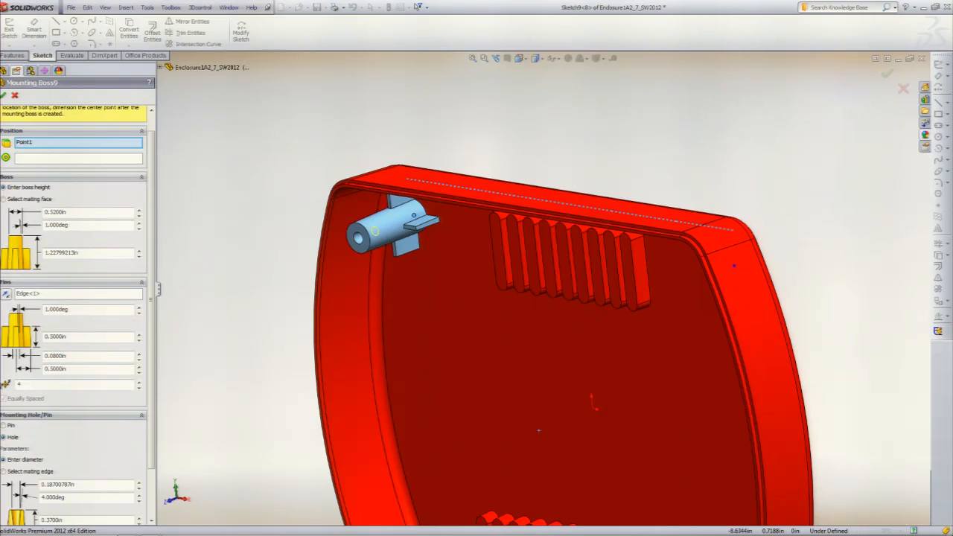
left_click_drag(151, 226, 150, 311)
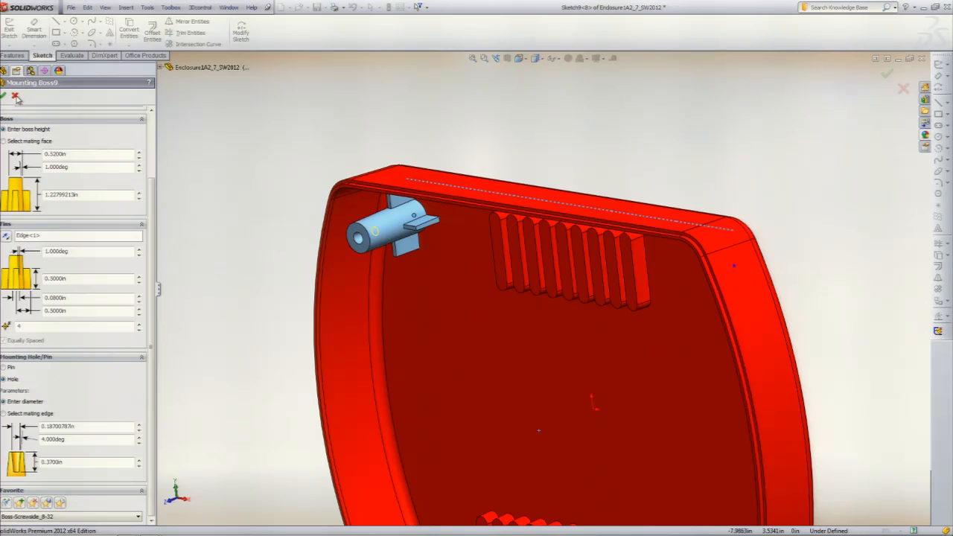
left_click(16, 97)
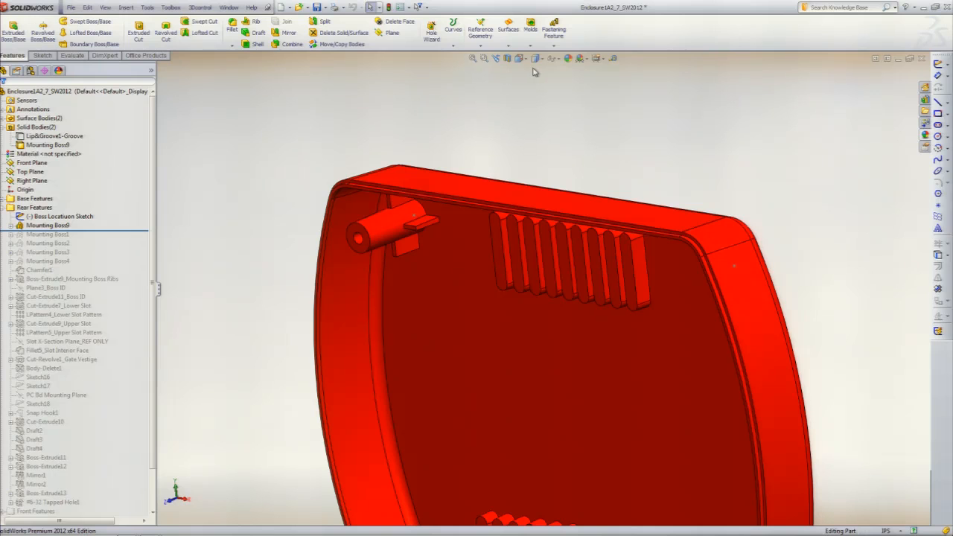
- Show the hidden Lip&Groove1-Groove solid body, the front half of the enclosure
left_click(39, 119)
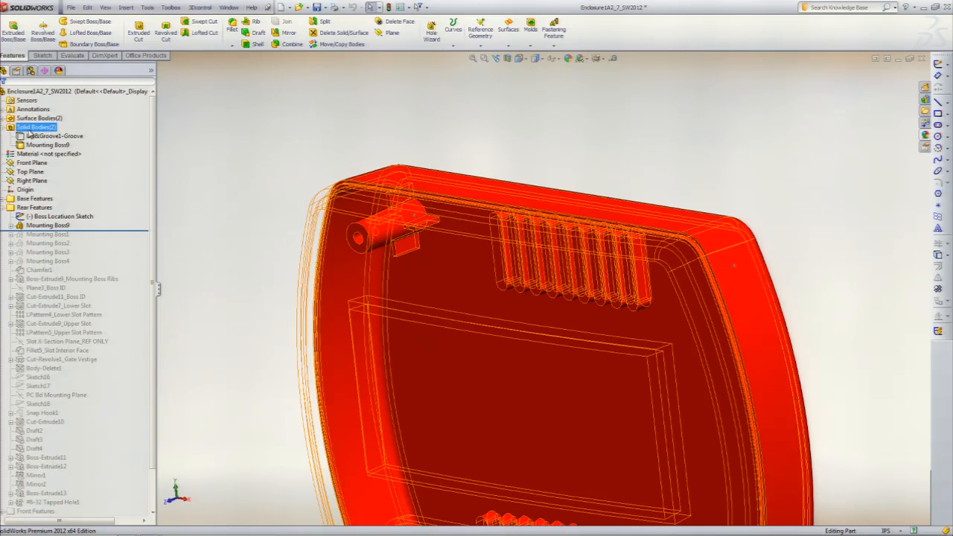
right_click(33, 121)
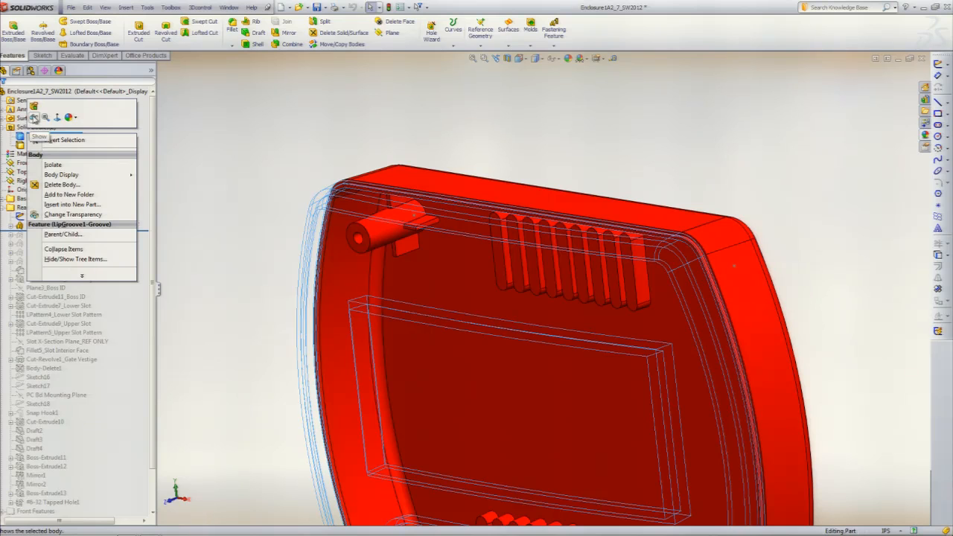
left_click(34, 117)
left_click(206, 98)
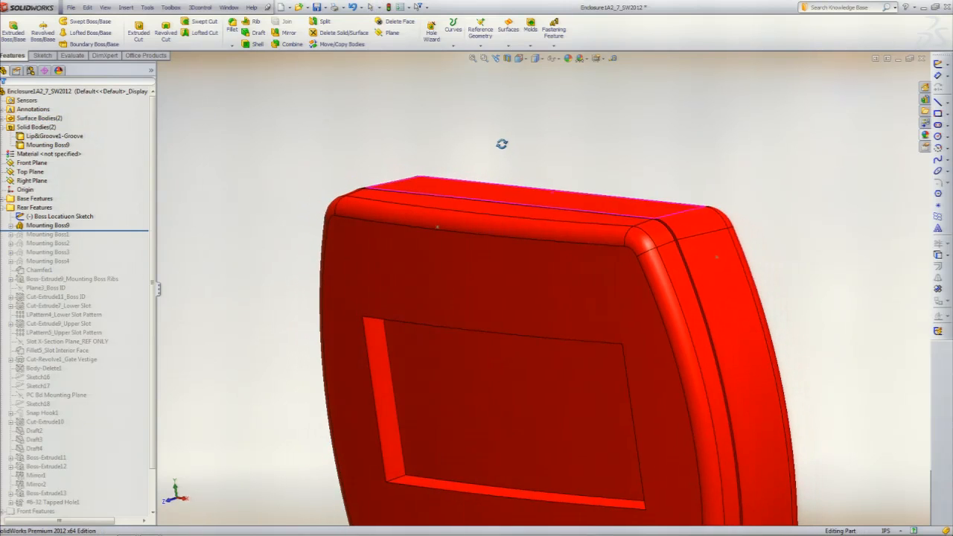
- Apply a section view along the Right Plane to expose the rear mounting boss inside the closed enclosure
middle_click_drag(503, 143, 491, 85)
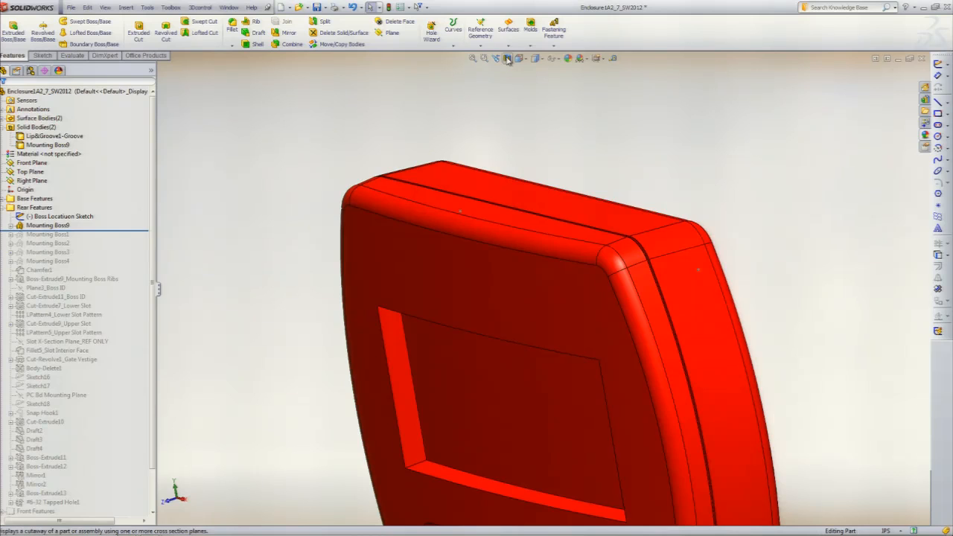
left_click(507, 59)
left_click(48, 154)
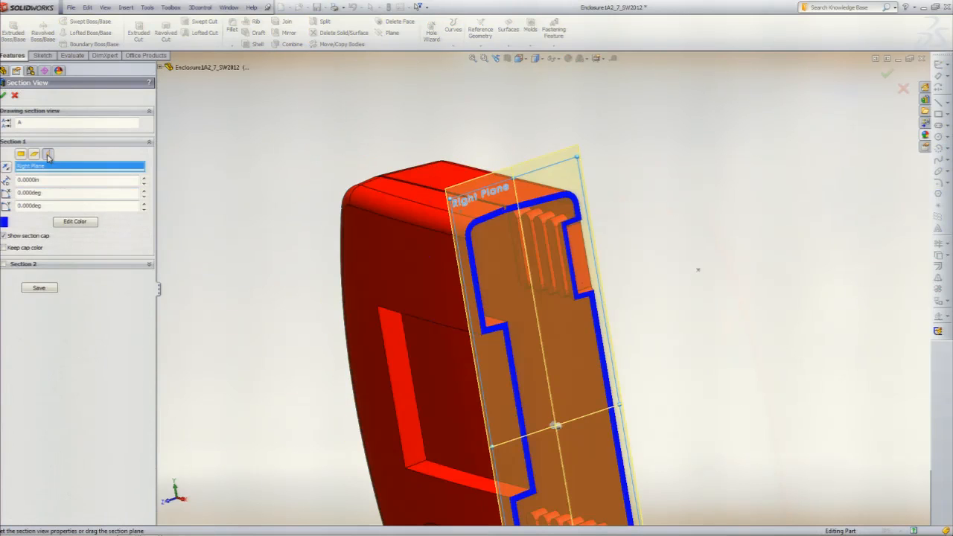
key("ctrl+8")
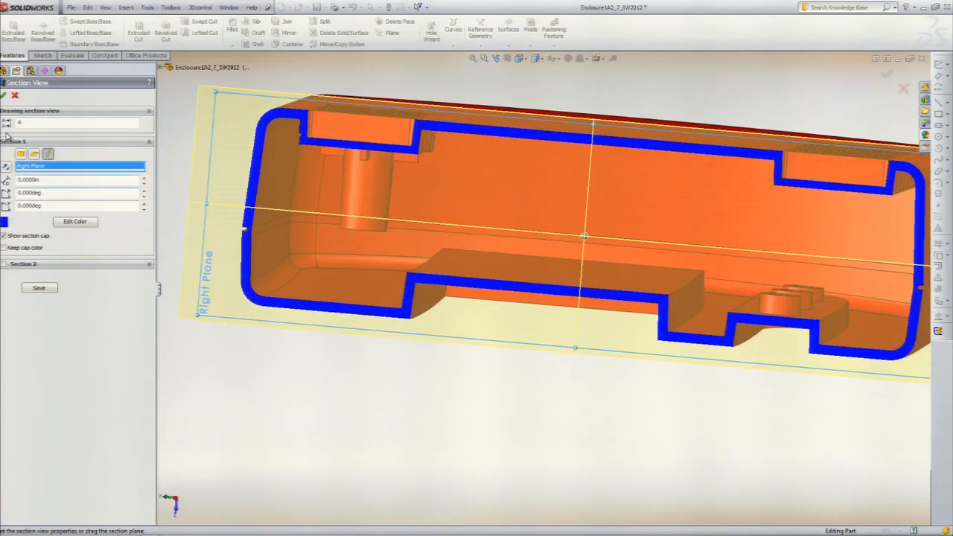
left_click(3, 96)
mouse_move(223, 238)
middle_mouse_down()
mouse_move(255, 223)
mouse_move(231, 236)
middle_mouse_up()
middle_click_drag(516, 82, 516, 90)
middle_click_drag(224, 216, 245, 227)
middle_click_drag(460, 153, 372, 328)
scroll(749, 237, "down", 3)
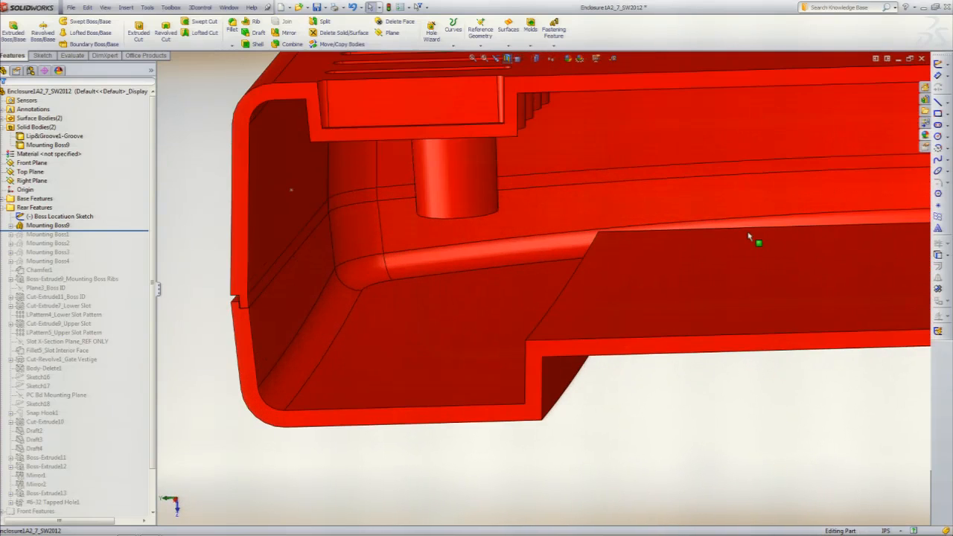
mouse_move(532, 323)
middle_mouse_down()
mouse_move(542, 308)
mouse_move(543, 319)
middle_mouse_up()
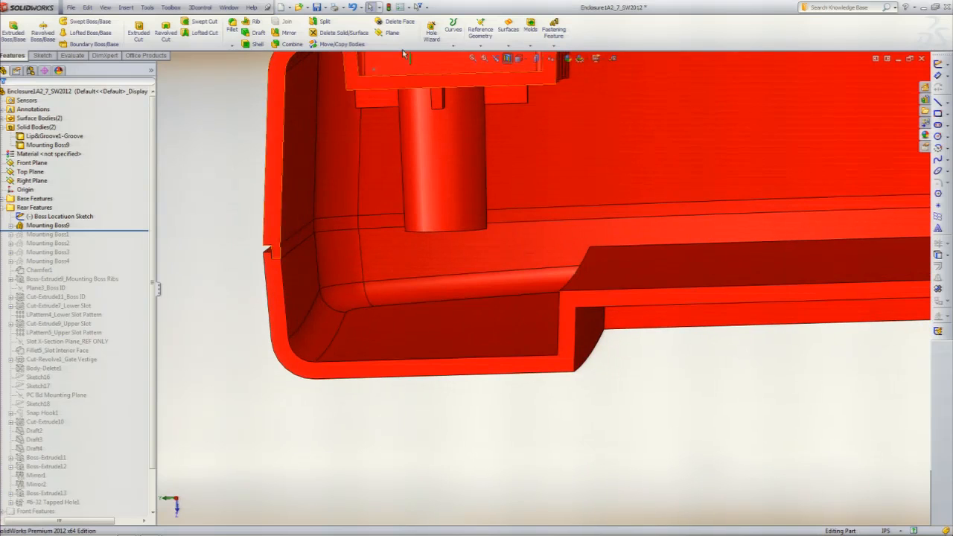
- Start another mounting boss with the ShortBoss-UltrasertIILong-8-32 favorite
left_click(554, 48)
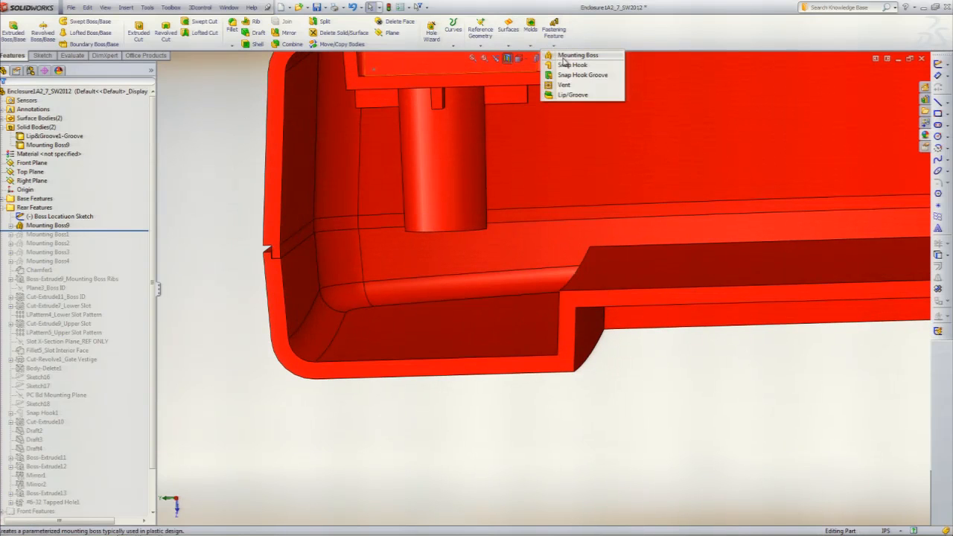
left_click(565, 58)
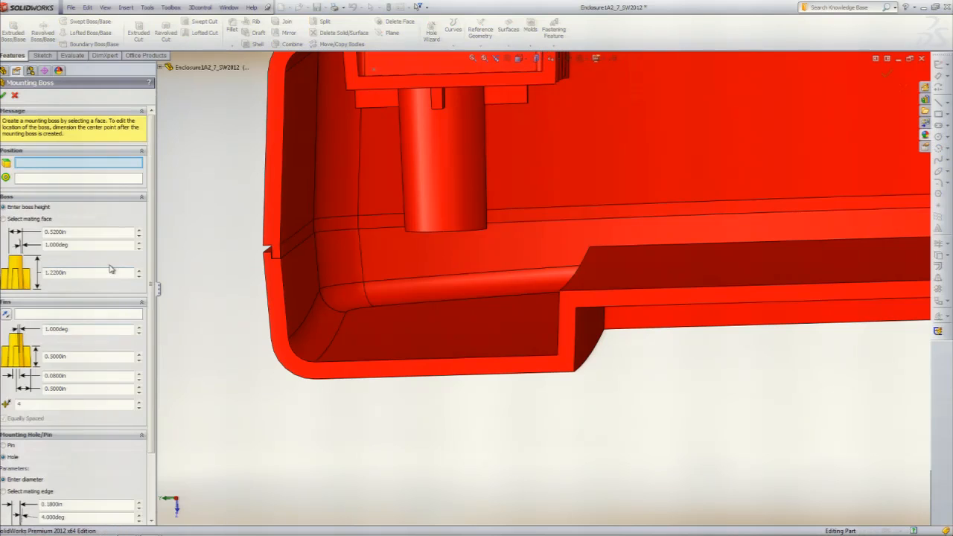
scroll(132, 304, "down", 3)
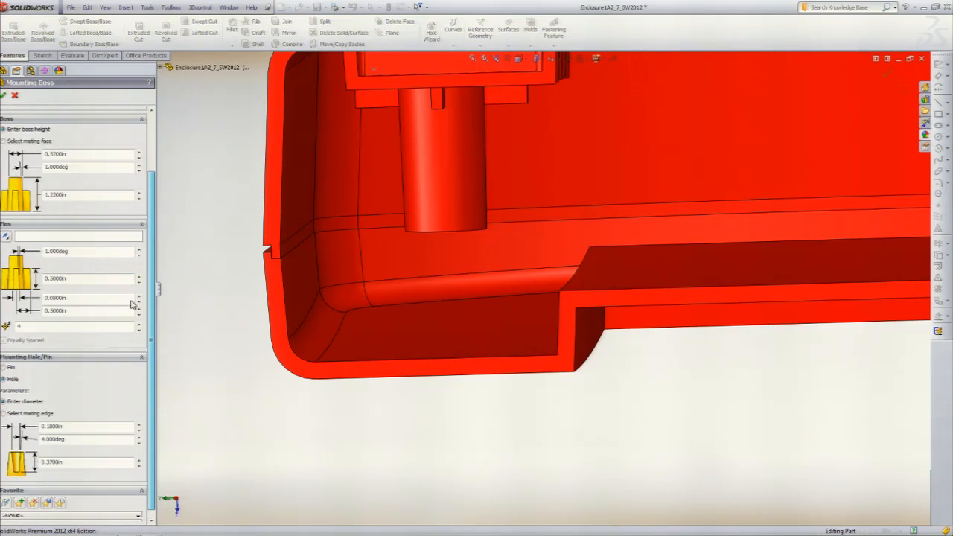
left_click(12, 517)
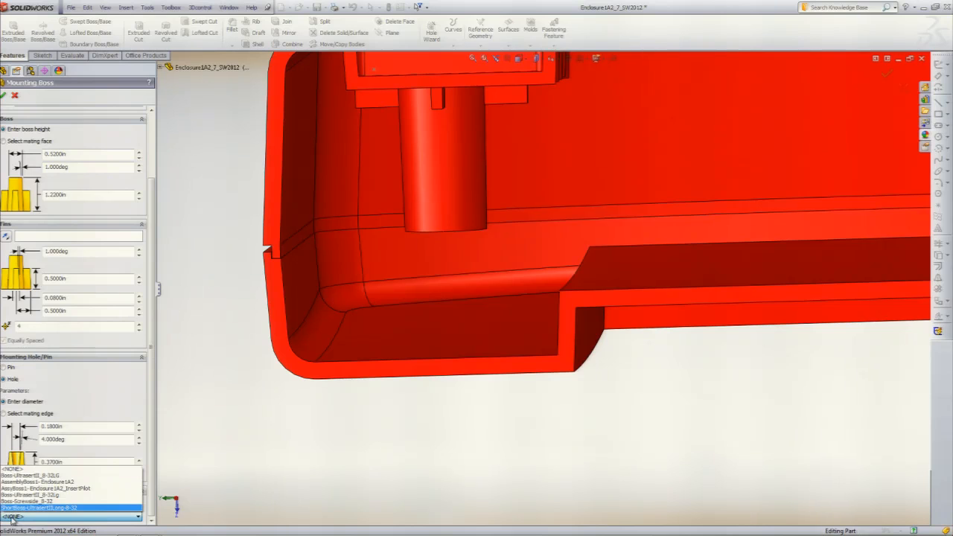
left_click(12, 508)
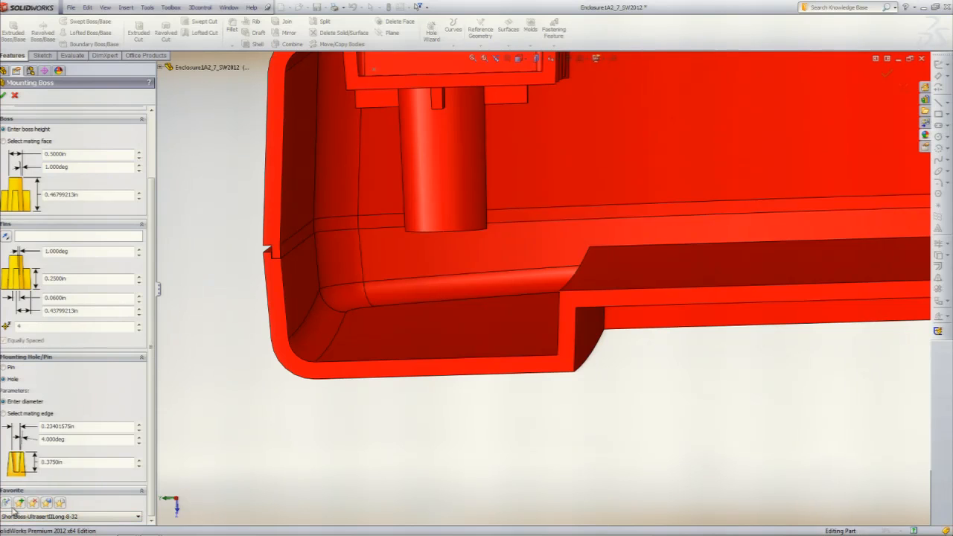
- Place the short mounting boss on the front half's flat inner face, opposite the rear boss
middle_click_drag(312, 425, 292, 489)
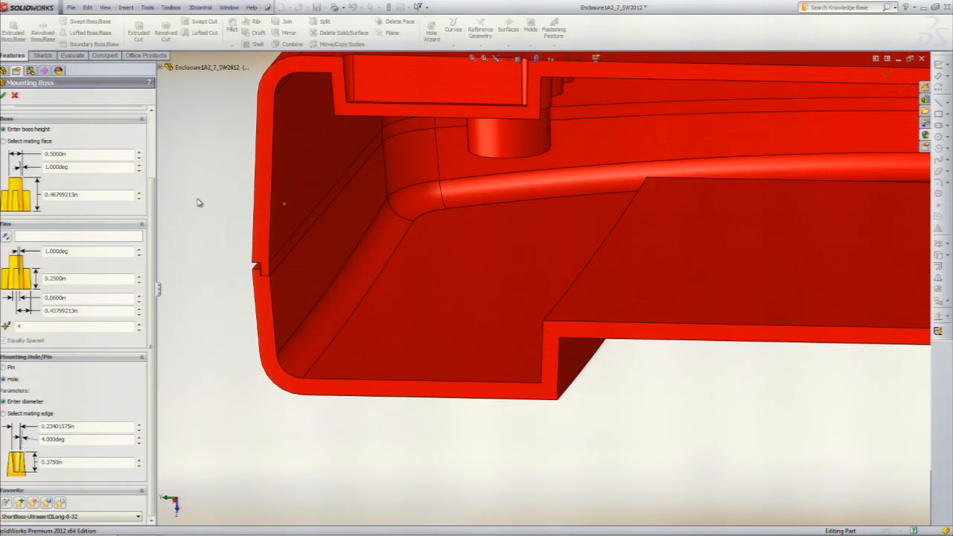
left_click_drag(152, 207, 207, 94)
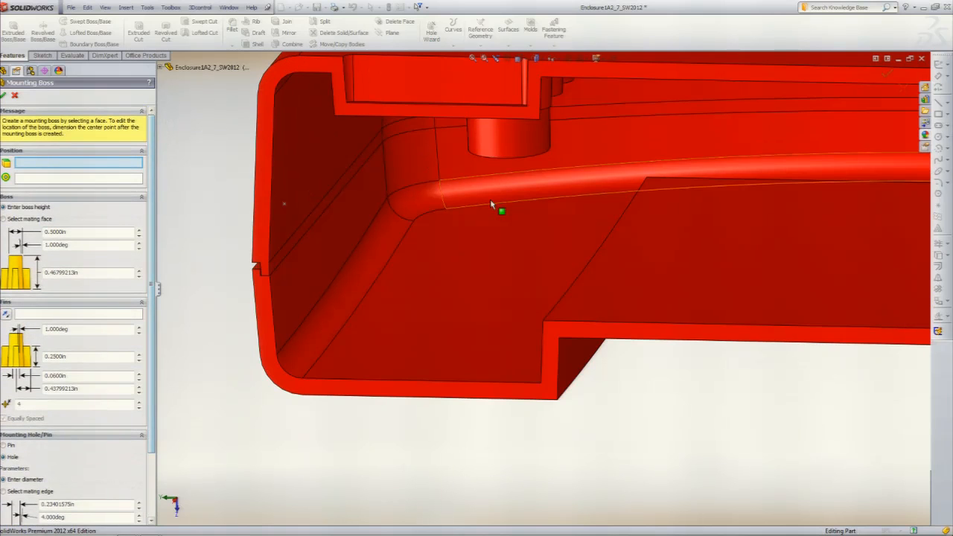
left_click(515, 230)
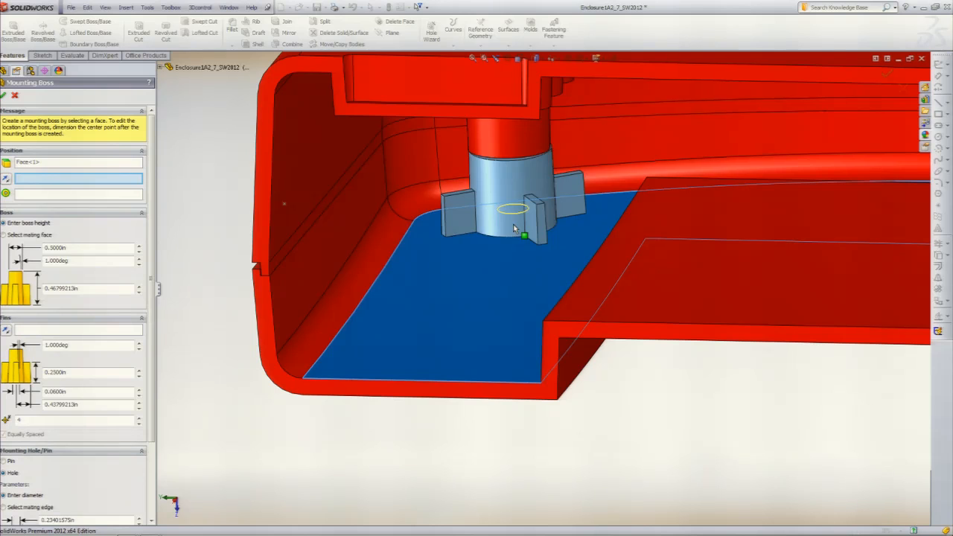
- Make the short boss concentric with the circular end edge of the rear mounting boss
key("z")
key("z")
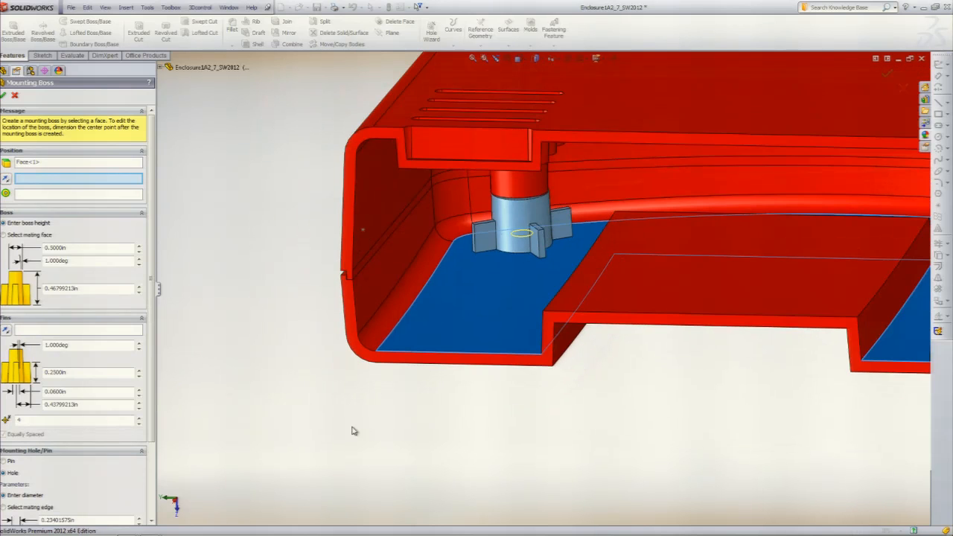
left_click(78, 197)
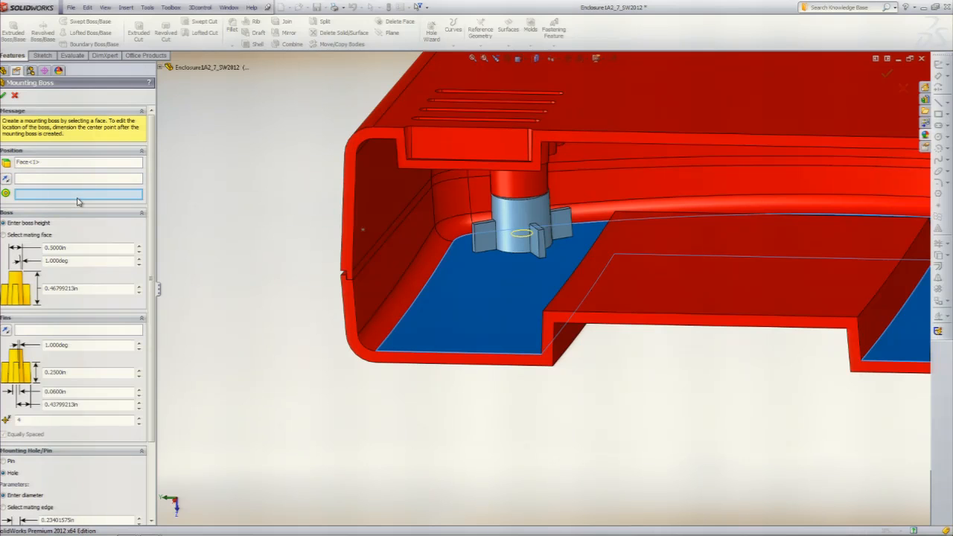
scroll(719, 119, "down", 3)
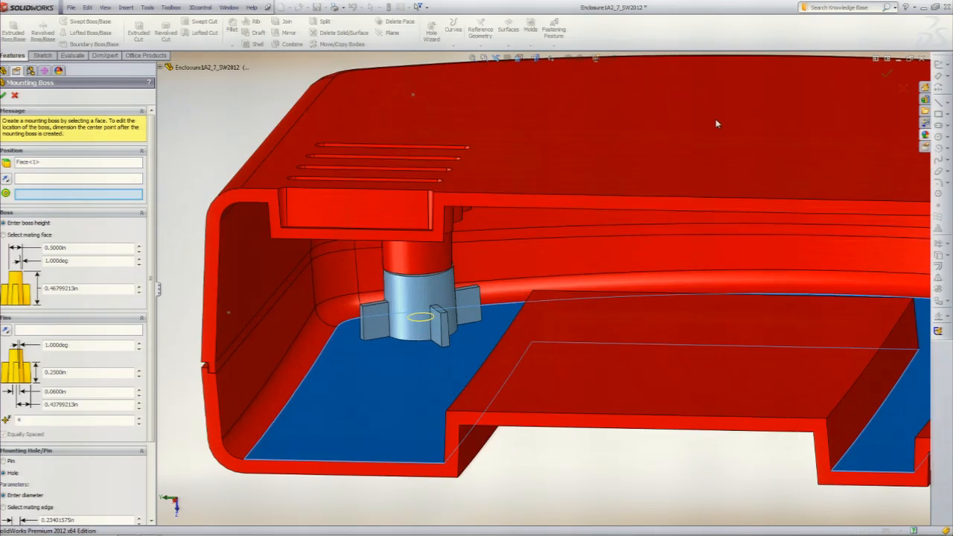
mouse_move(408, 321)
middle_mouse_down()
mouse_move(404, 295)
mouse_move(394, 307)
mouse_move(403, 315)
middle_mouse_up()
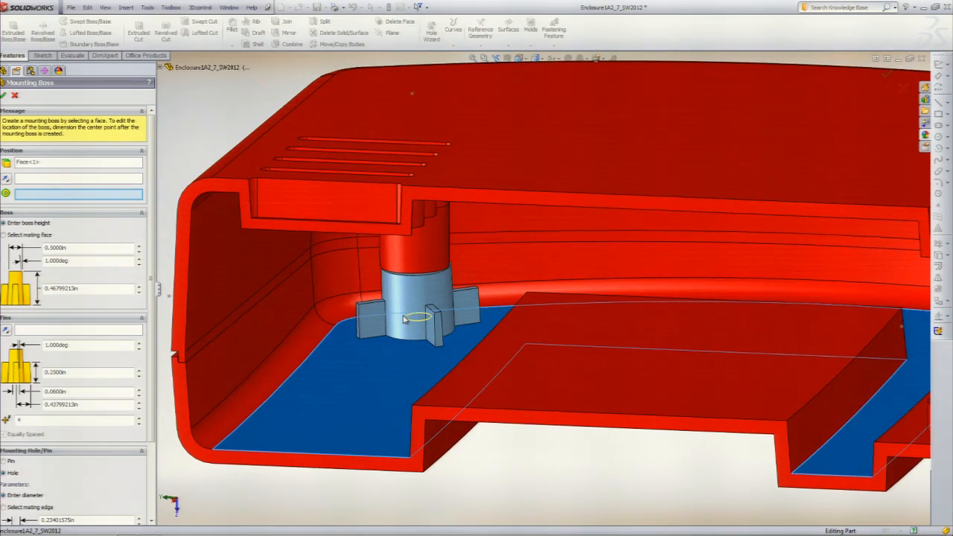
left_click(415, 277)
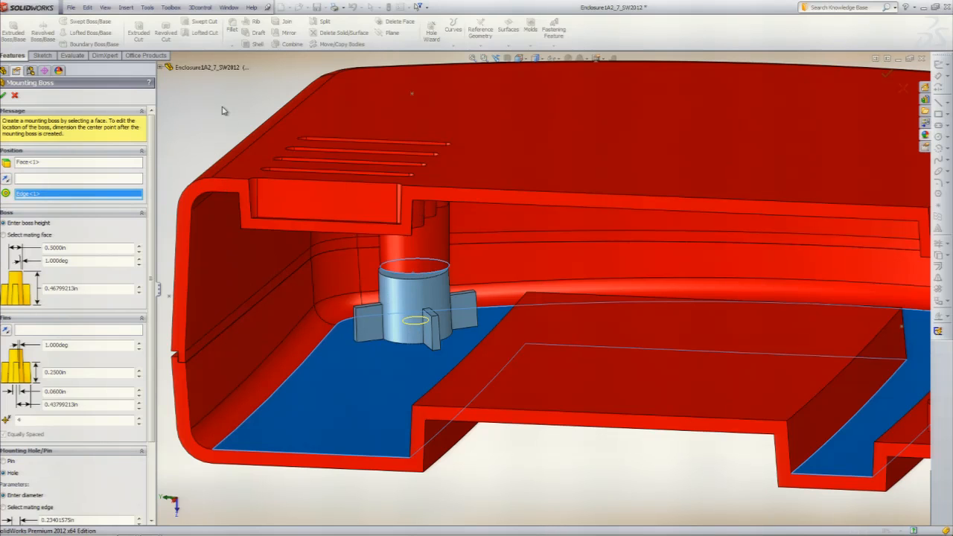
- Set the boss direction to the Front Plane and create the short mounting boss
key("ctrl+4")
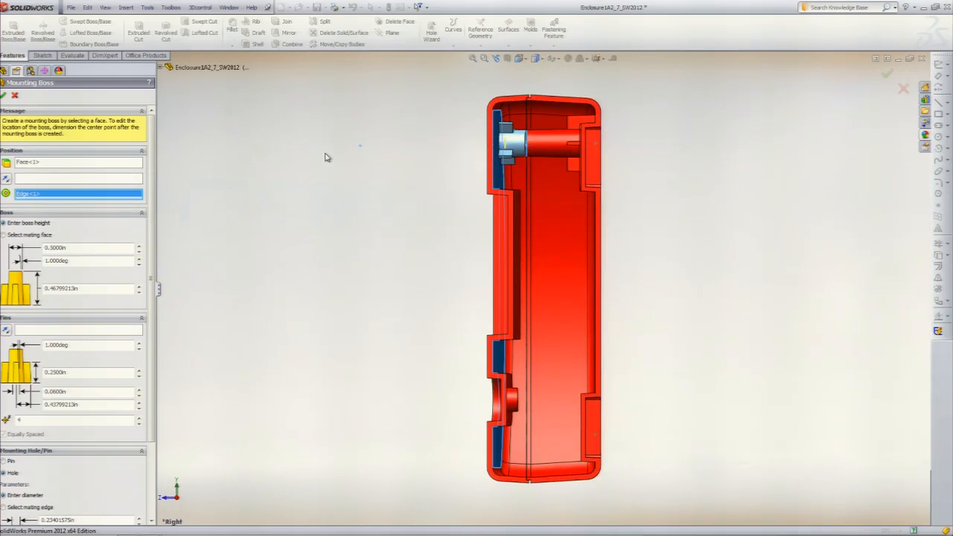
scroll(521, 111, "down", 2)
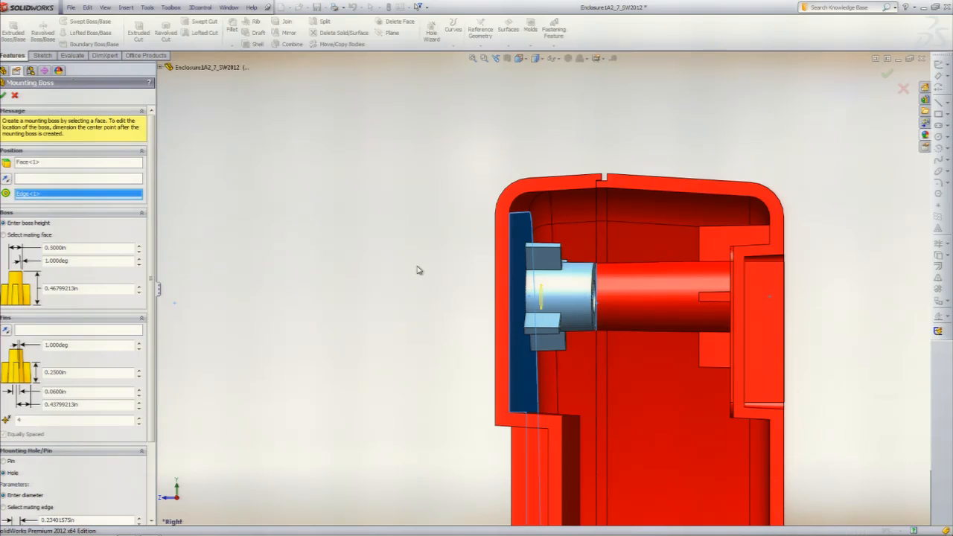
left_click(47, 179)
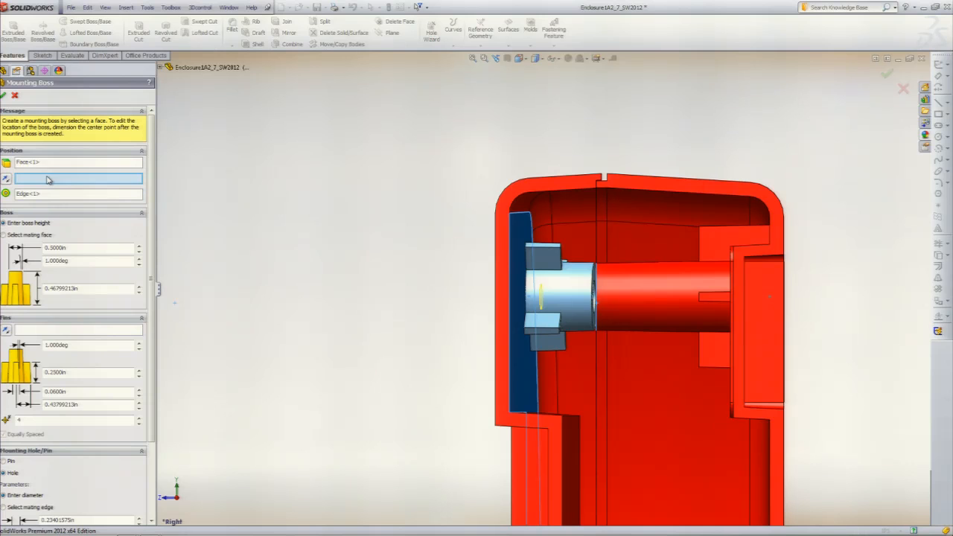
left_click(162, 69)
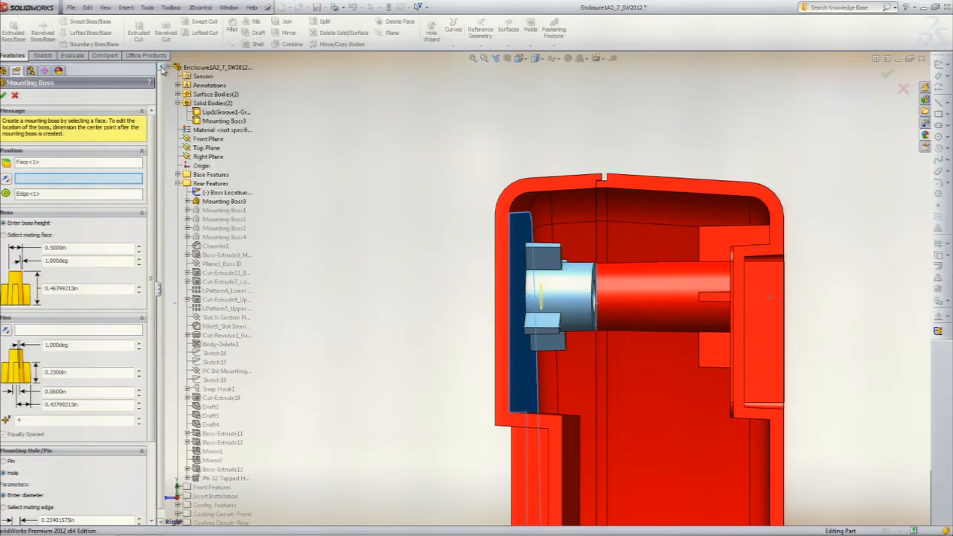
left_click(208, 140)
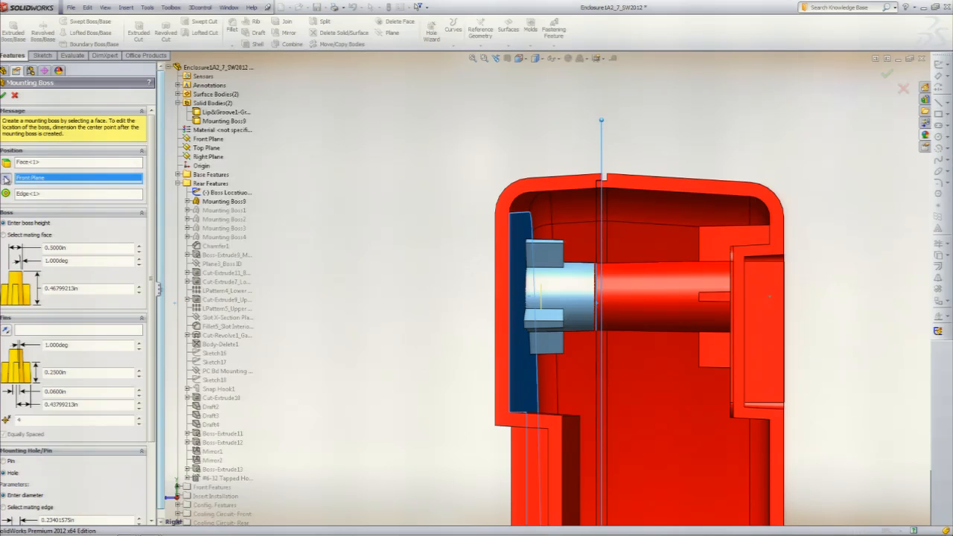
left_click(4, 96)
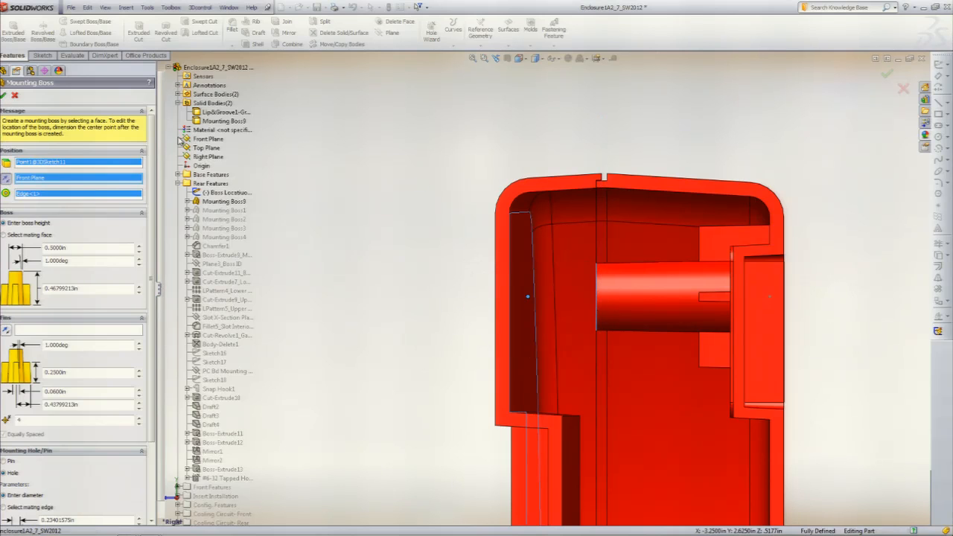
scroll(610, 250, "down", 2)
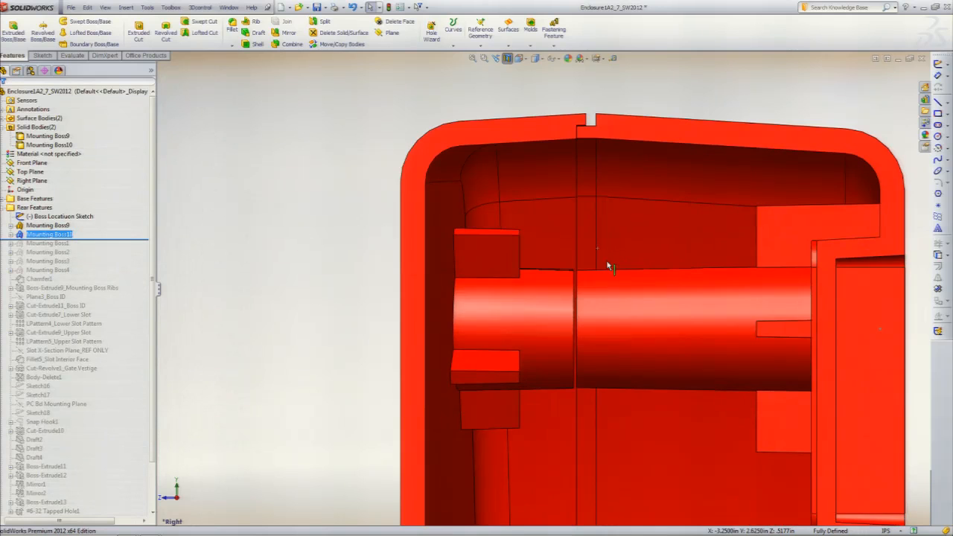
- Try to orient the short mounting boss's fins along the edge of the rear boss's side fin
middle_click_drag(610, 268, 606, 271)
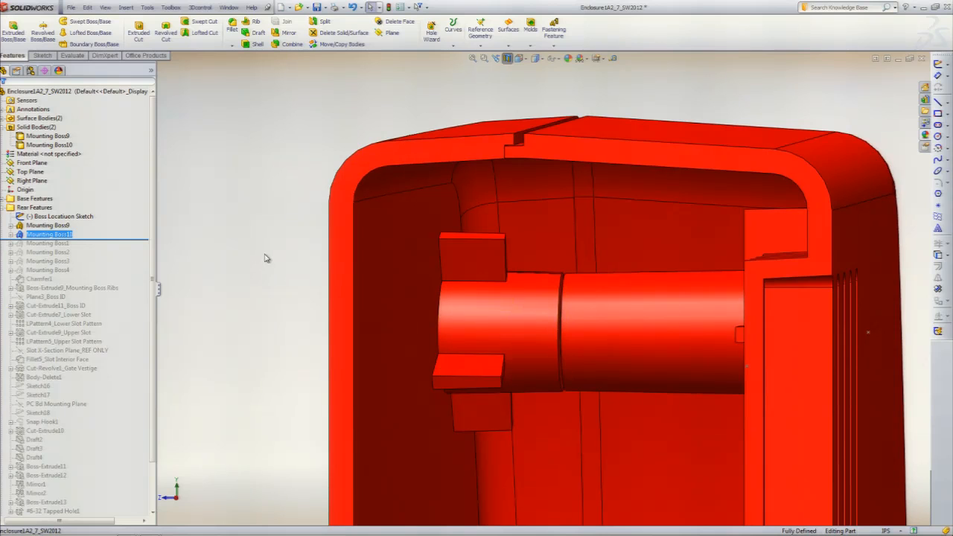
right_click(67, 236)
left_click(72, 206)
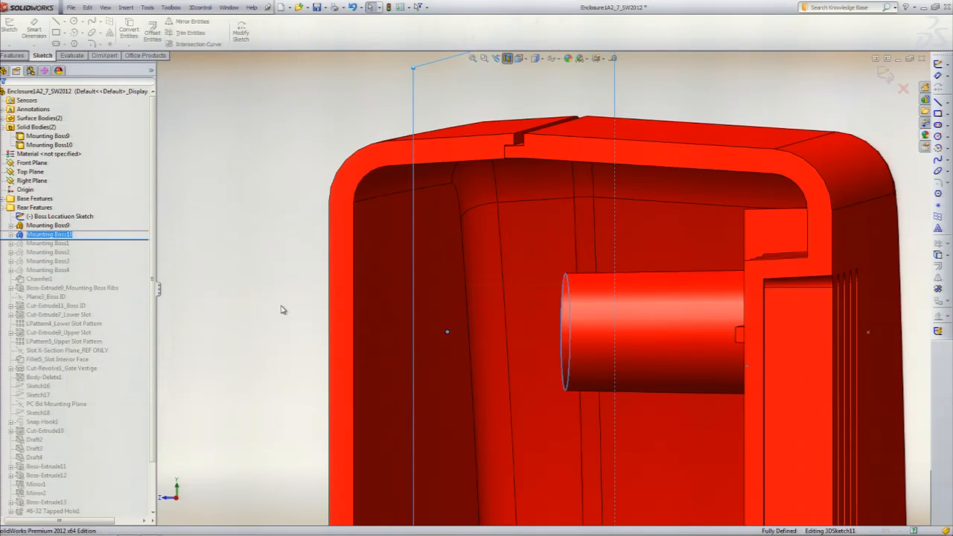
mouse_move(281, 311)
middle_mouse_down()
mouse_move(309, 304)
mouse_move(304, 313)
middle_mouse_up()
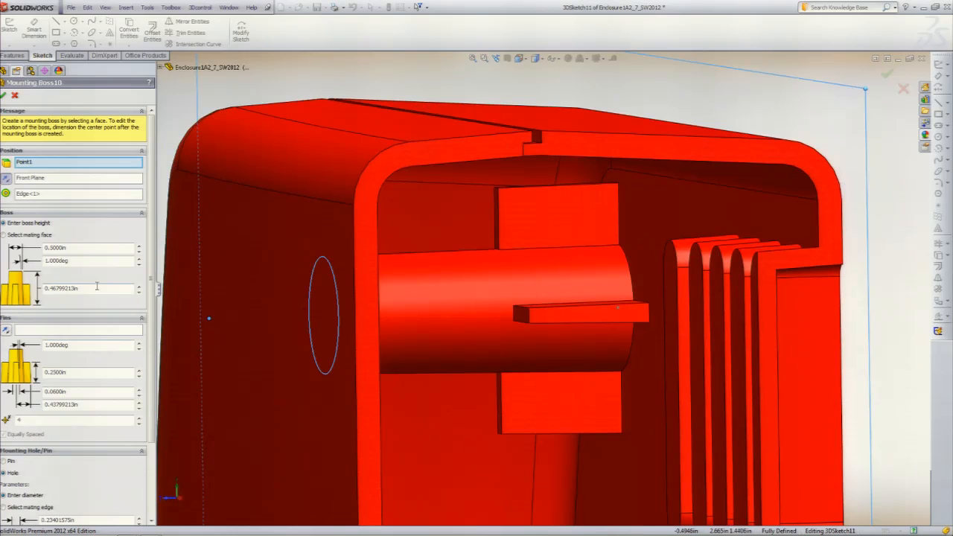
left_click(94, 330)
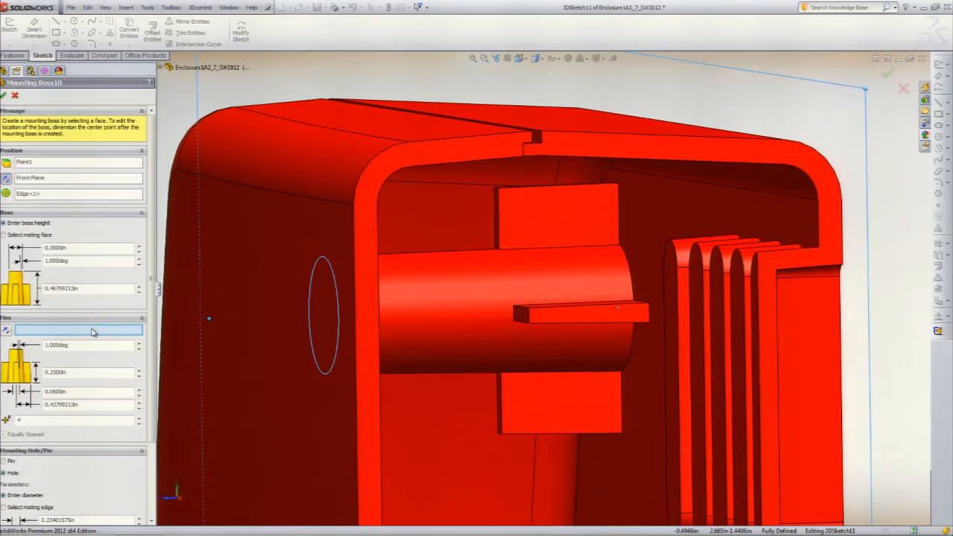
left_click(522, 312)
middle_click_drag(593, 330, 365, 251)
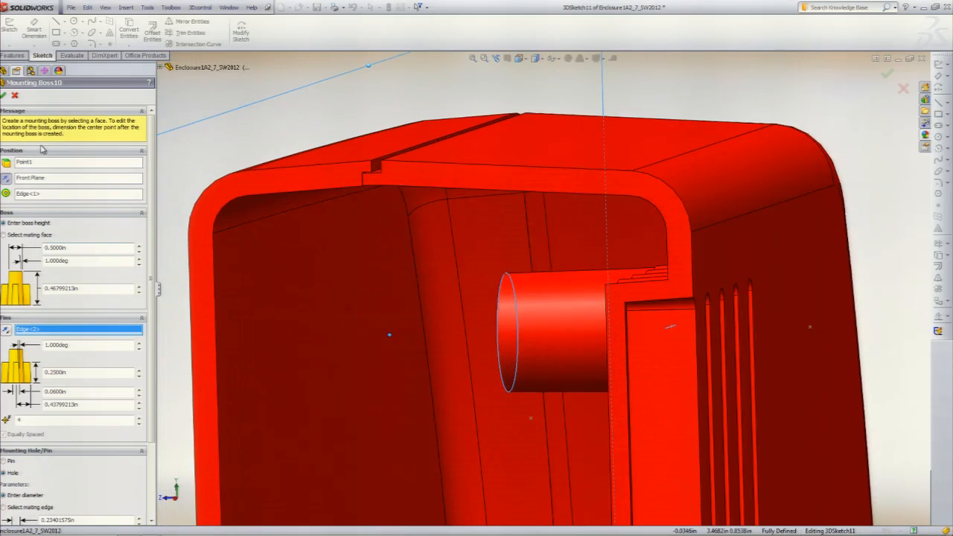
left_click(4, 96)
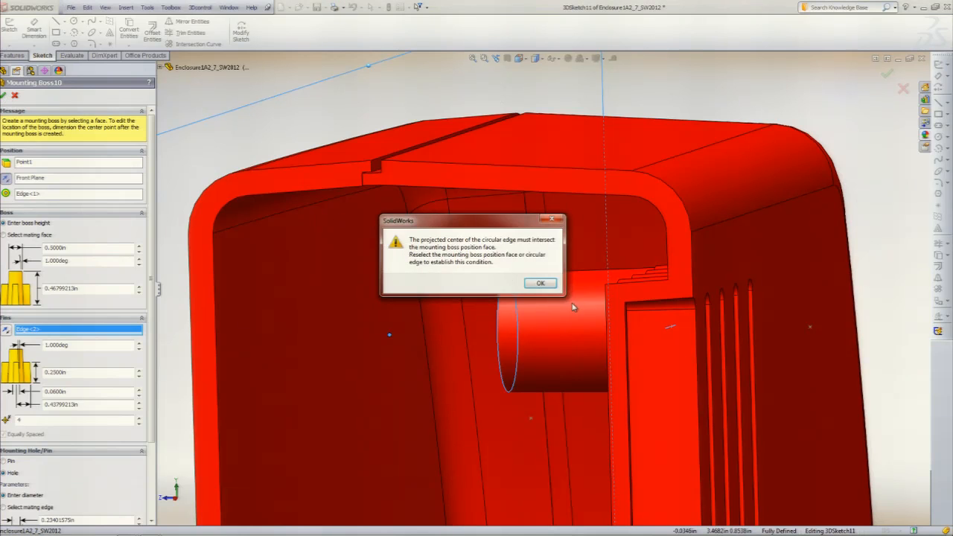
left_click(541, 284)
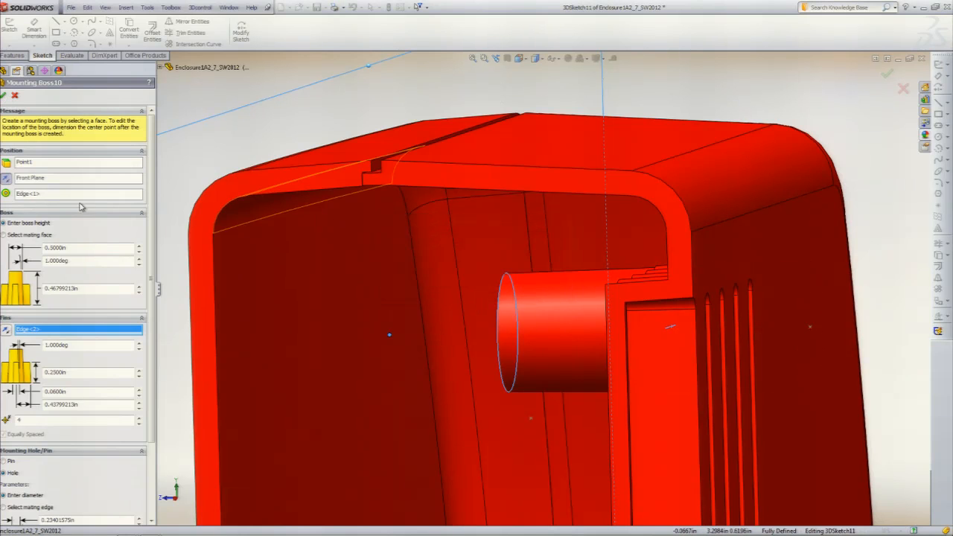
- Check the short boss's direction and concentric-edge references, then close its feature edit
left_click(48, 180)
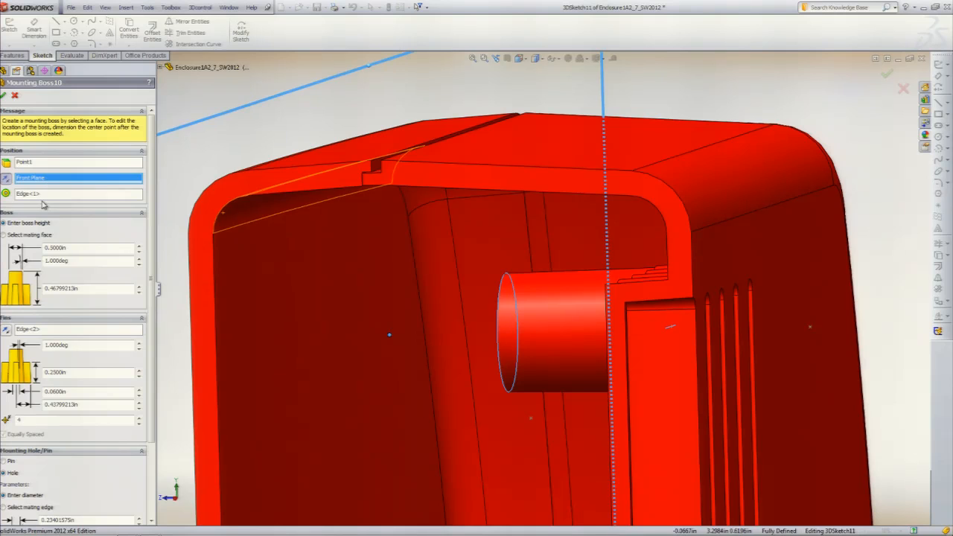
left_click(45, 195)
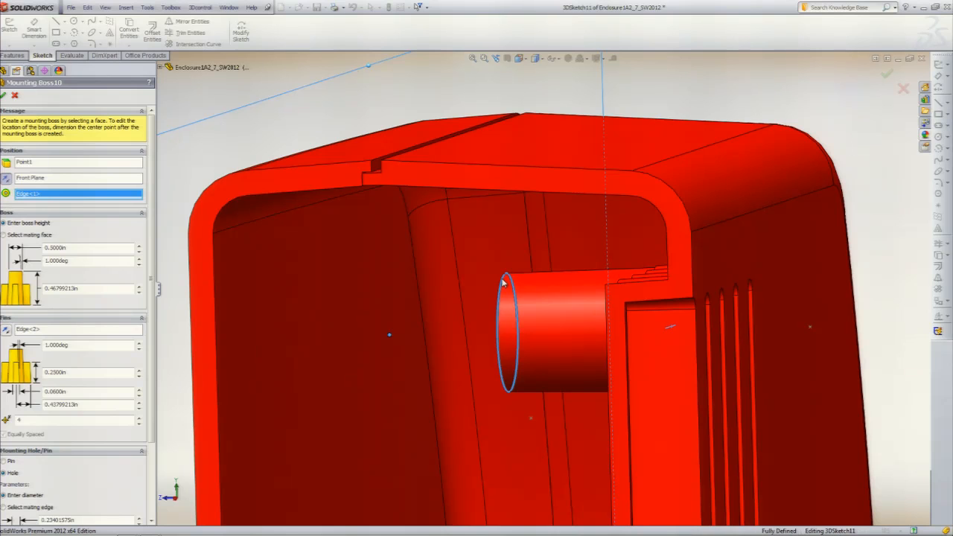
left_click(4, 96)
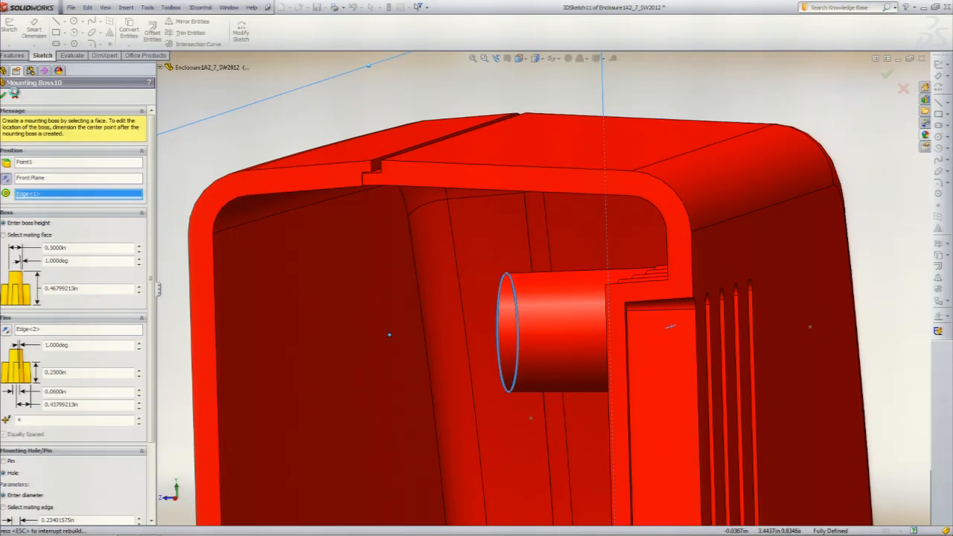
left_click(197, 95)
- Examine the fin orientation of both mounting bosses and highlight the rear boss, its location sketch and the Rear Features folder
middle_click(198, 291)
mouse_move(199, 291)
middle_mouse_down()
mouse_move(236, 280)
mouse_move(238, 292)
mouse_move(222, 284)
mouse_move(198, 295)
middle_mouse_up()
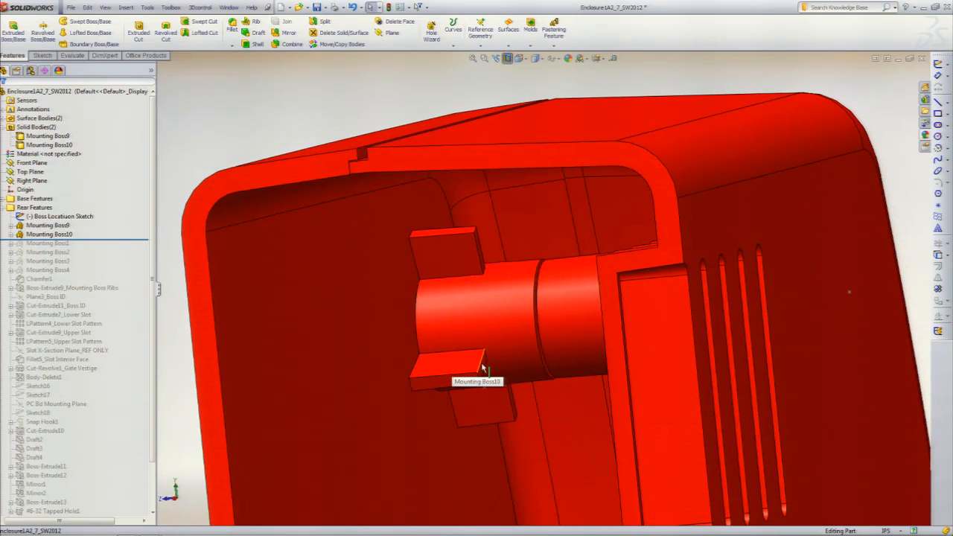
middle_click_drag(472, 334, 351, 336)
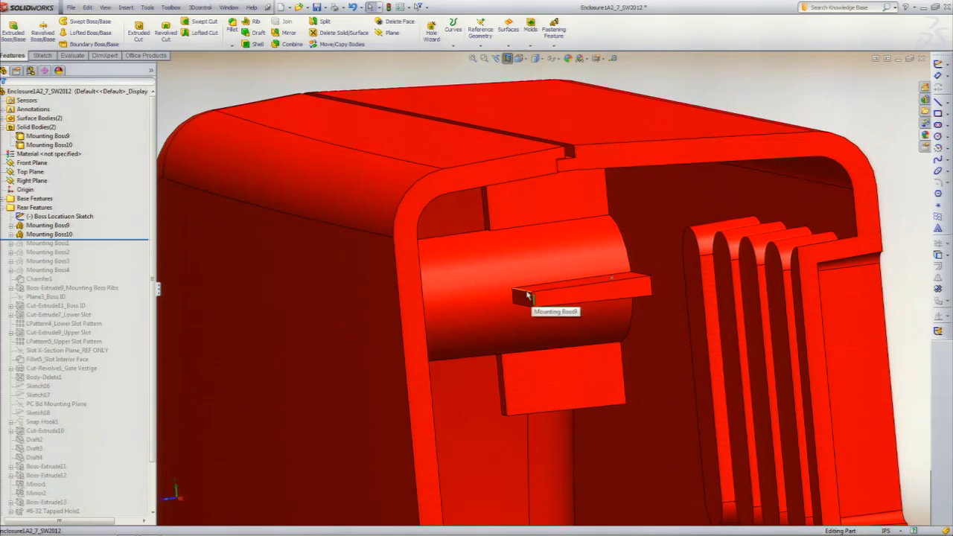
left_click(31, 226)
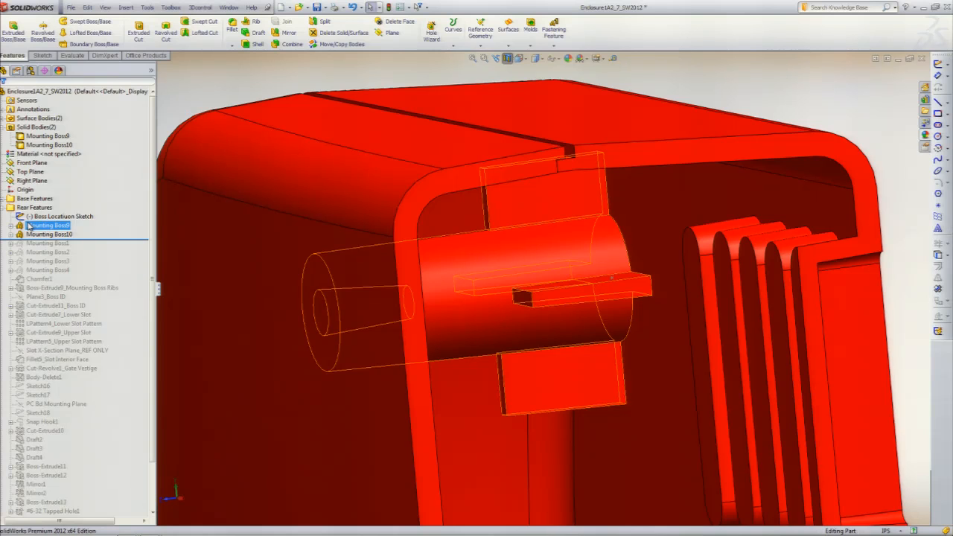
left_click(38, 217)
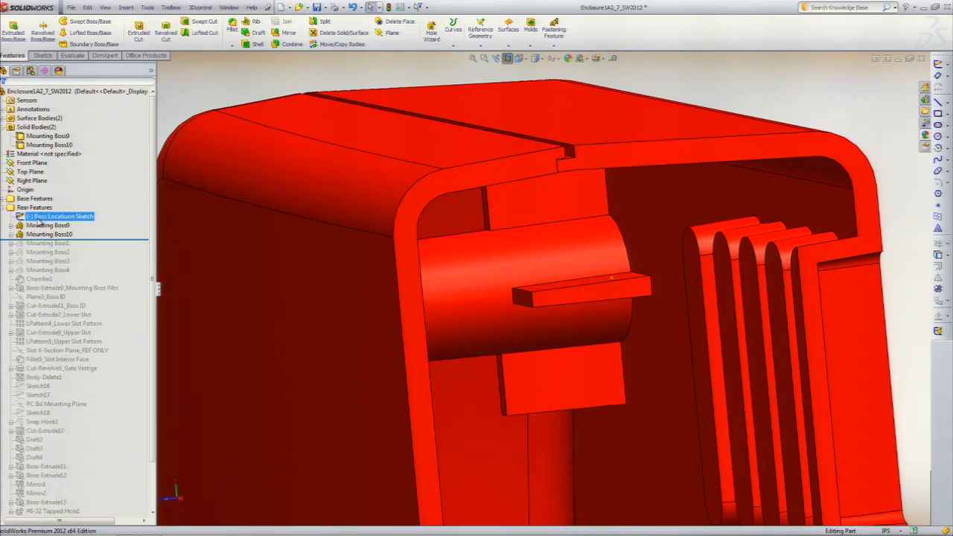
left_click(41, 208)
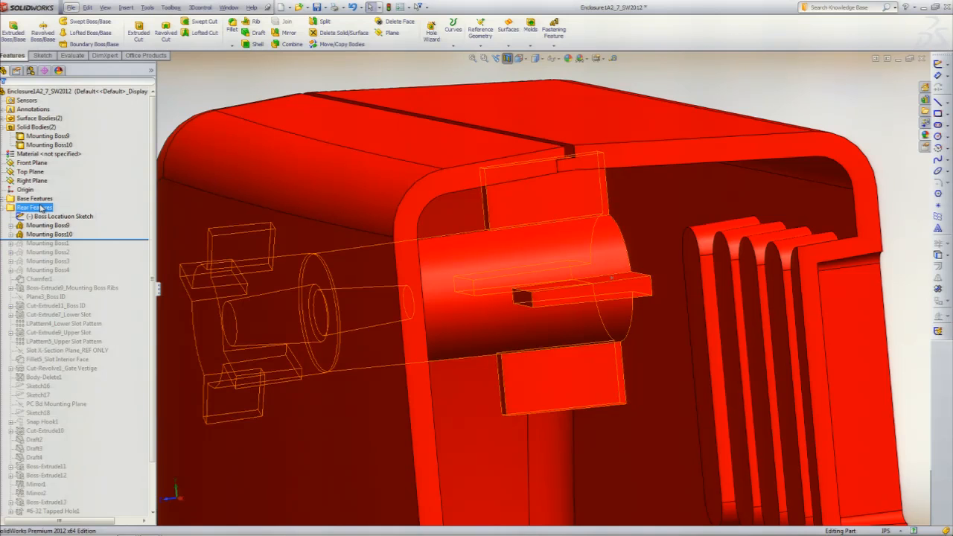
key("Escape")
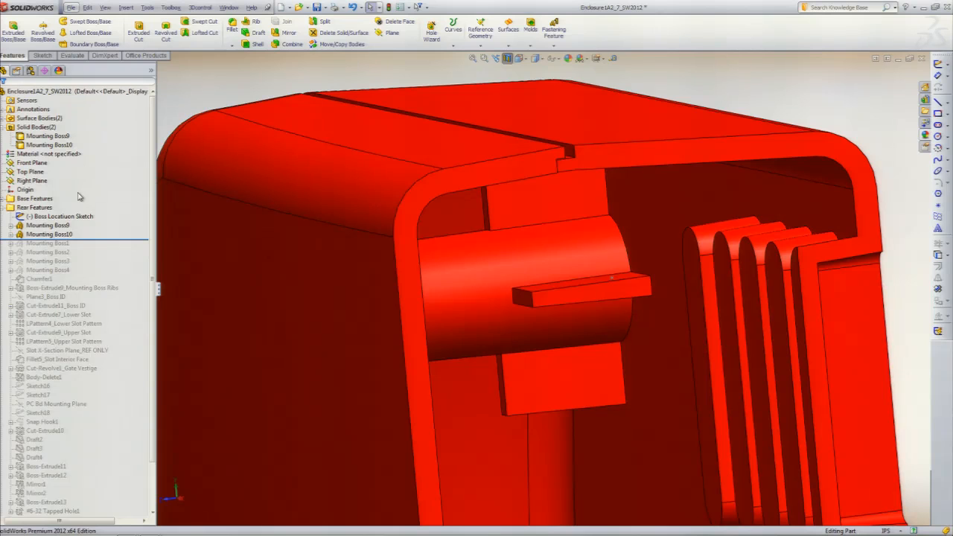
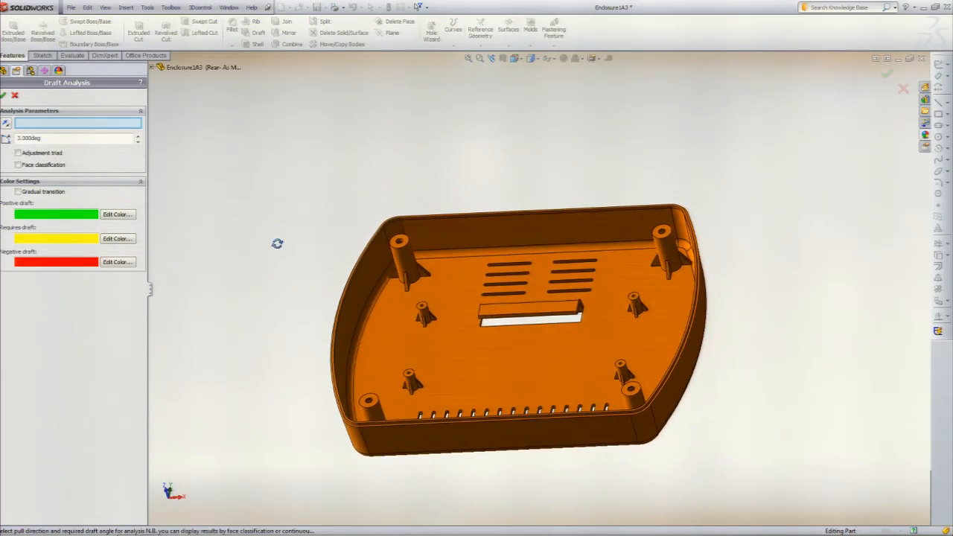
- Set up the rear enclosure's draft analysis with the rim face as pull direction and a 1-degree draft angle
scroll(351, 383, "down", 5)
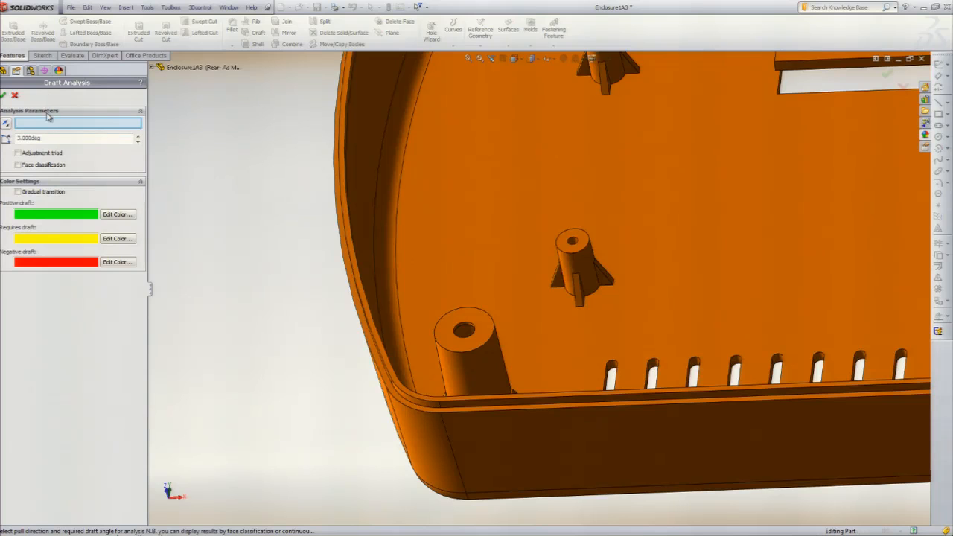
left_click(361, 317)
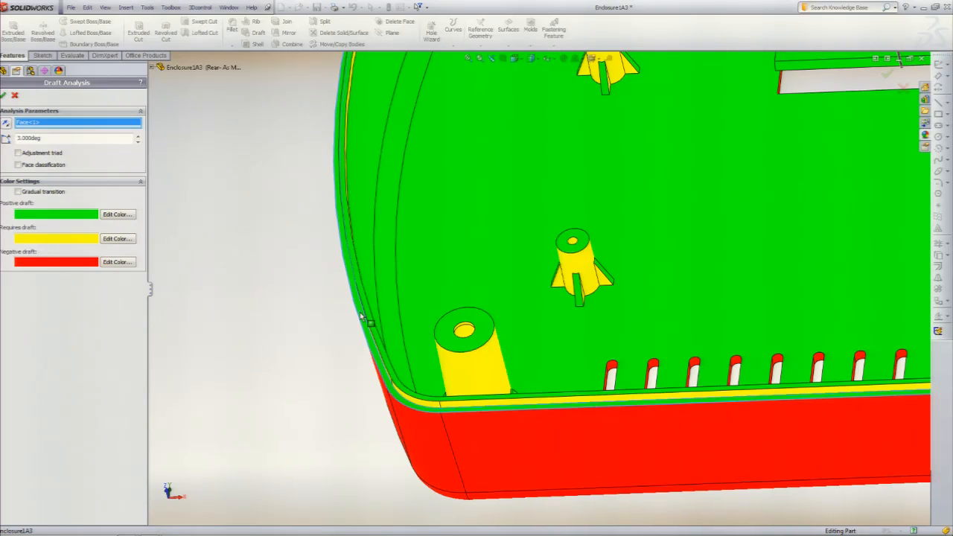
left_click(138, 141)
left_click(137, 141)
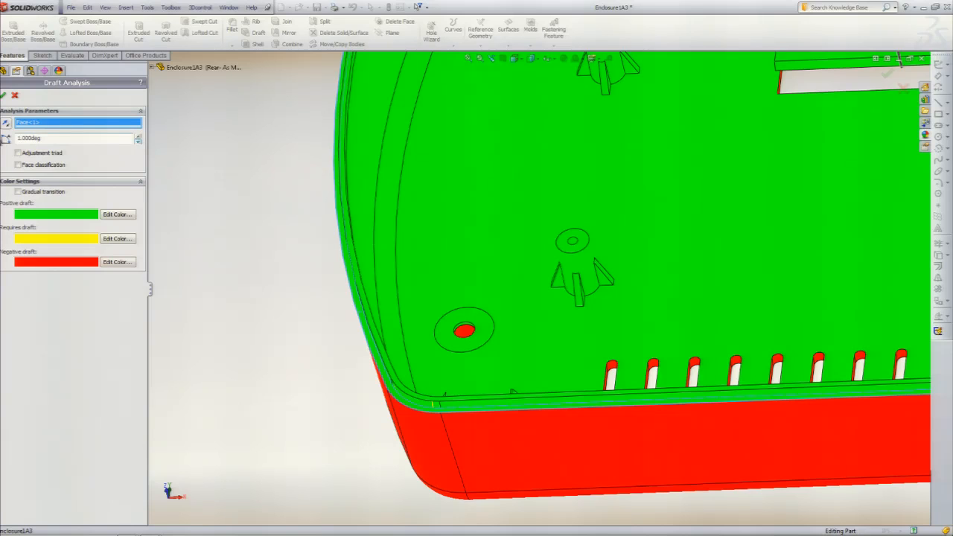
- Inspect the colored enclosure from the side and reverse the draft analysis pull direction
mouse_move(662, 440)
scroll(630, 379, "up", 5)
middle_click_drag(630, 379, 562, 367)
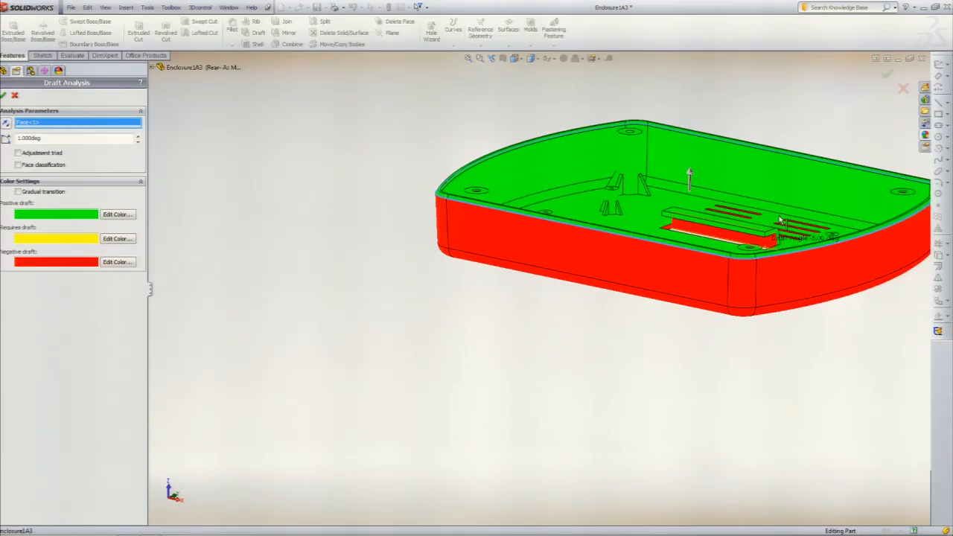
scroll(774, 178, "down", 4)
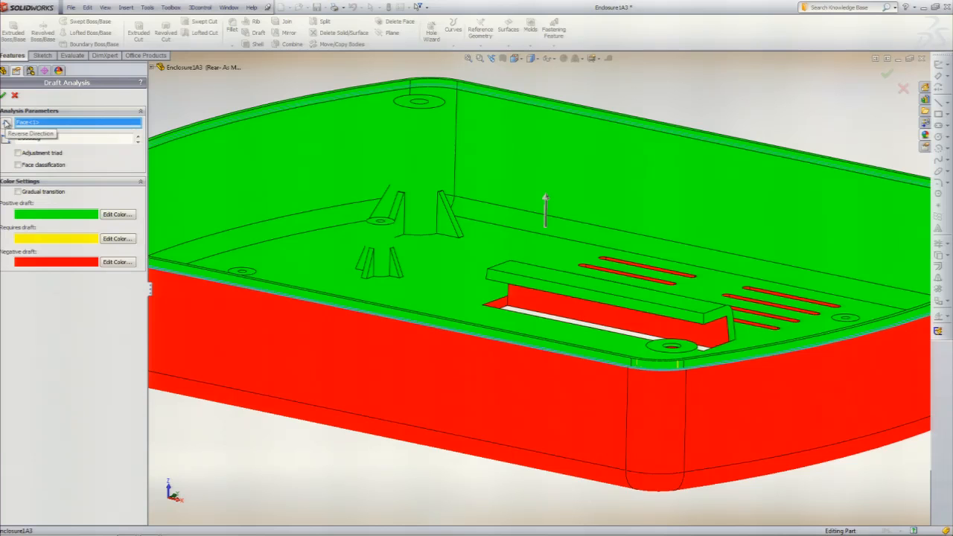
left_click(6, 123)
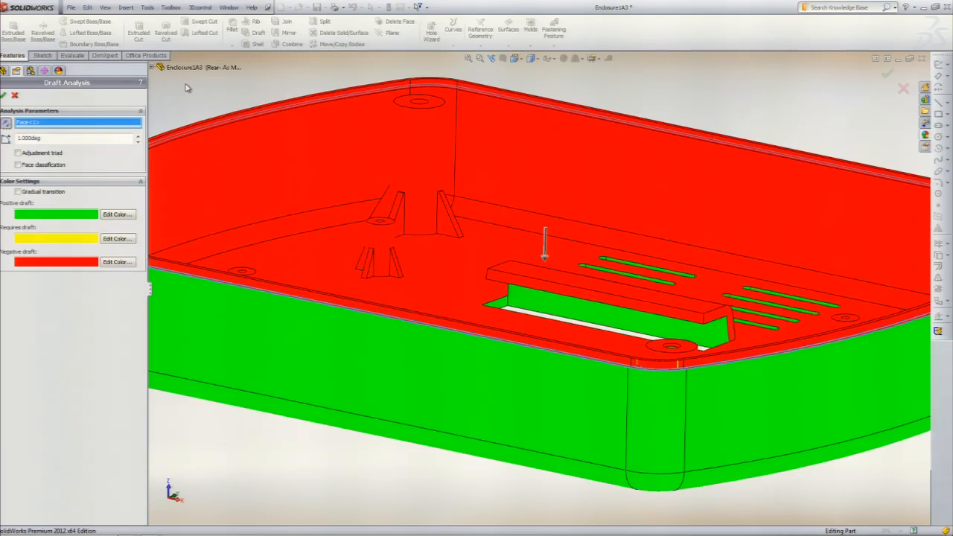
- Examine the draft angles on the enclosure's inner walls and accept the draft analysis
key("f")
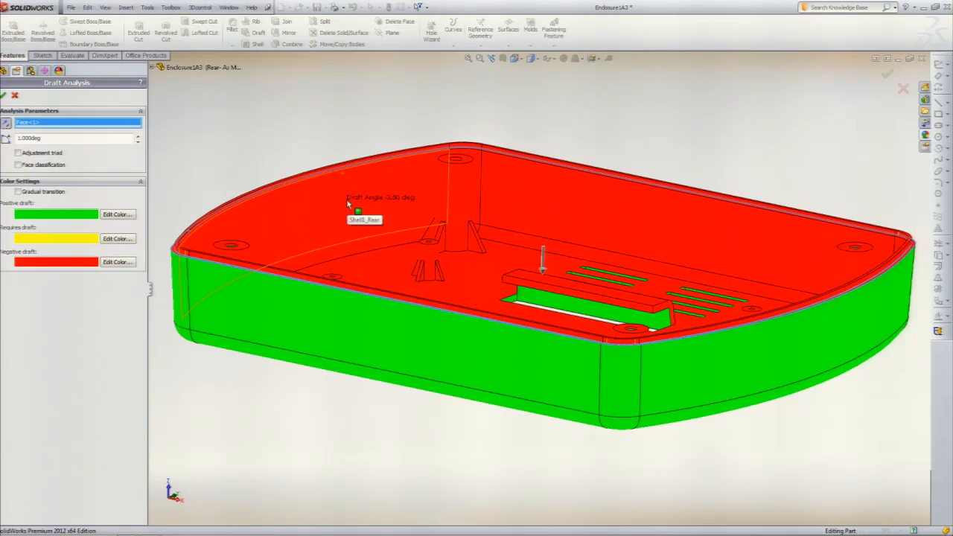
middle_click_drag(301, 100, 280, 142)
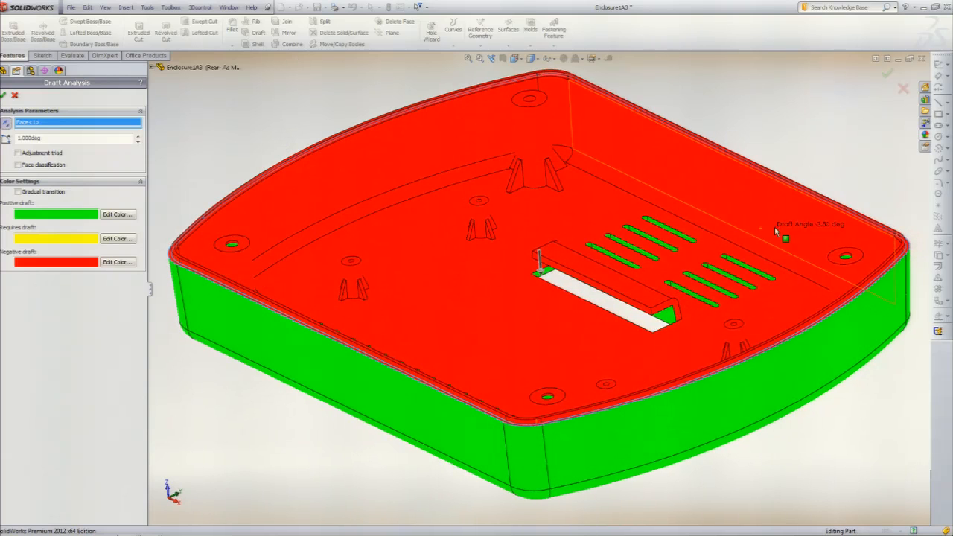
key("ctrl+shift+z")
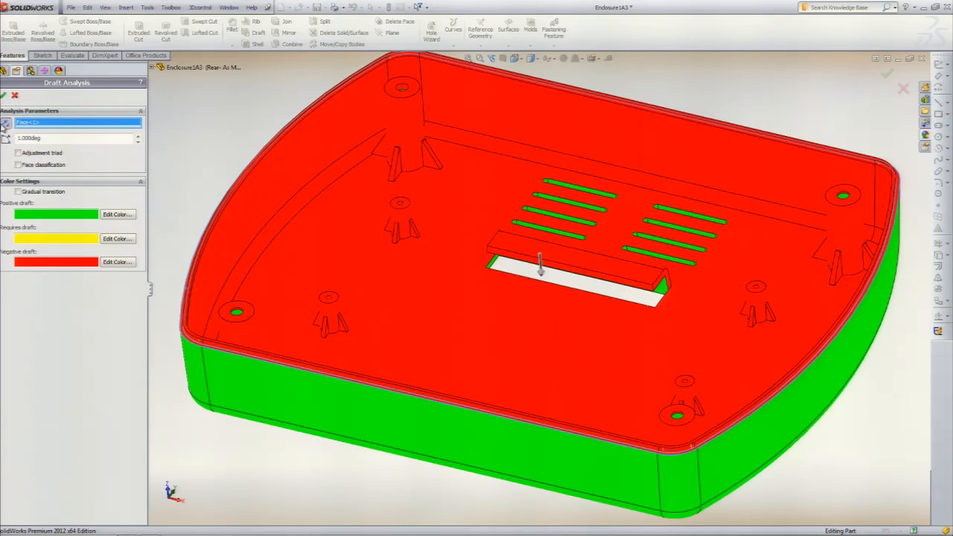
left_click(3, 95)
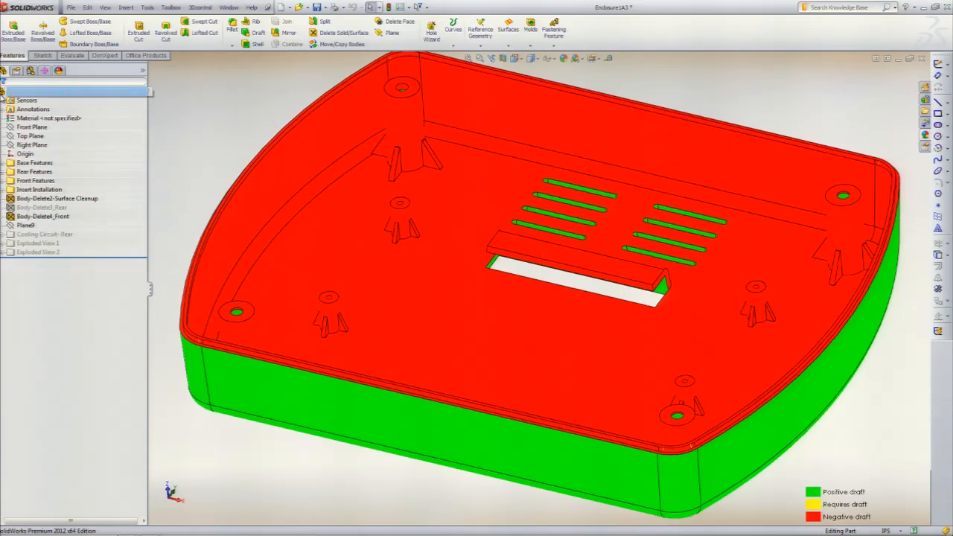
- Turn off the draft analysis color display on the enclosure
left_click(530, 30)
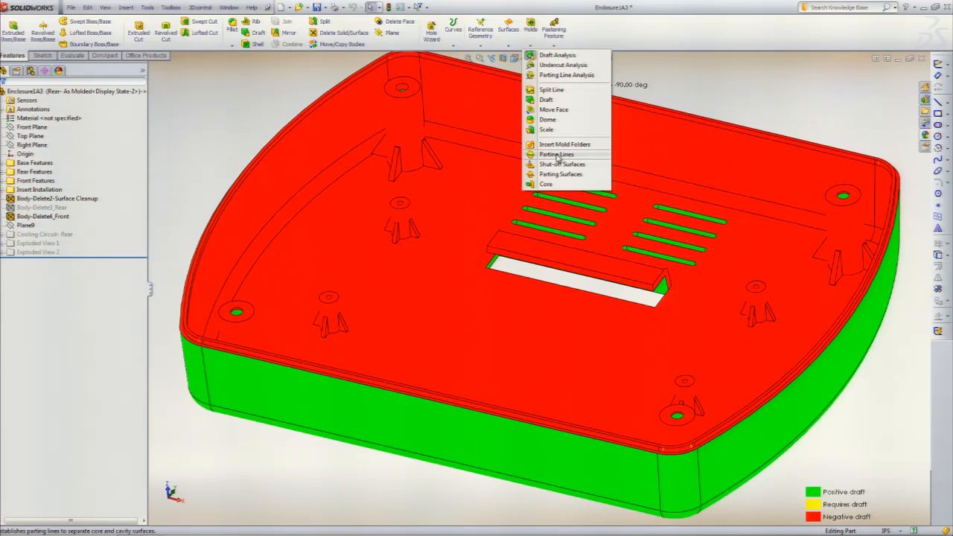
left_click(533, 58)
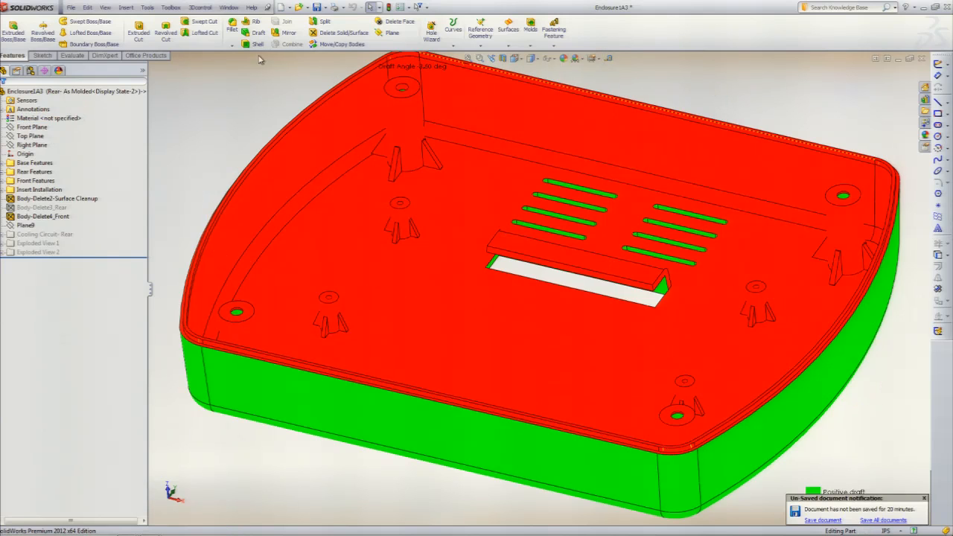
left_click(530, 31)
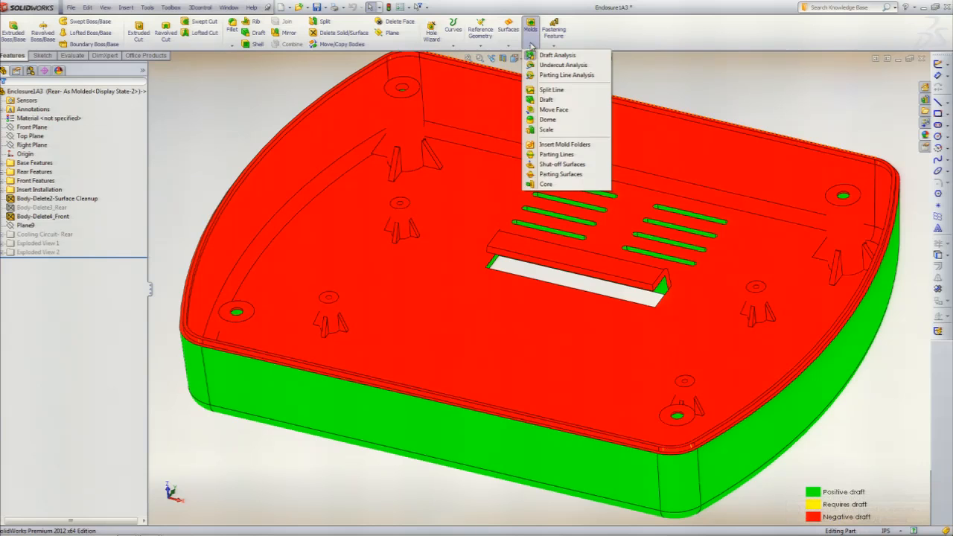
left_click(532, 57)
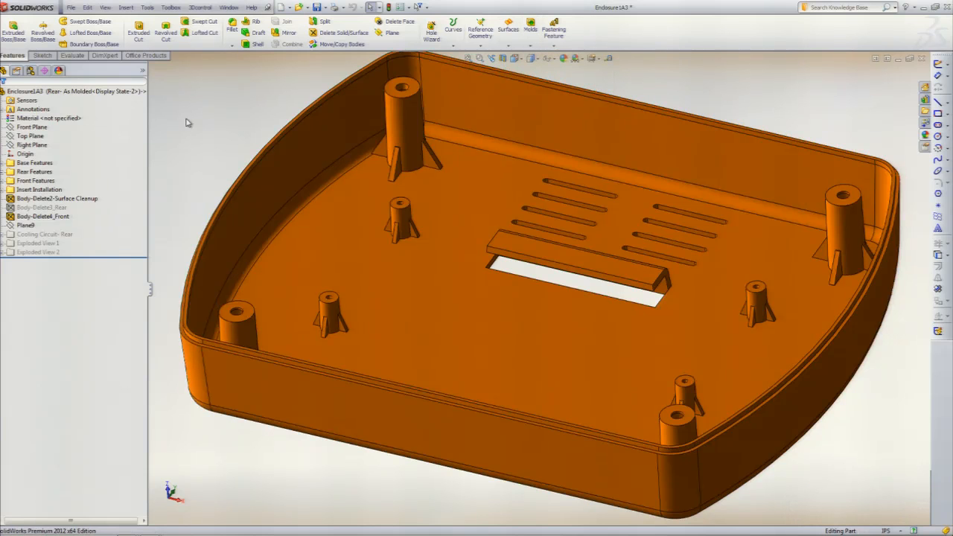
- Scale the rear enclosure uniformly about its centroid by a factor of 1.003
left_click(532, 46)
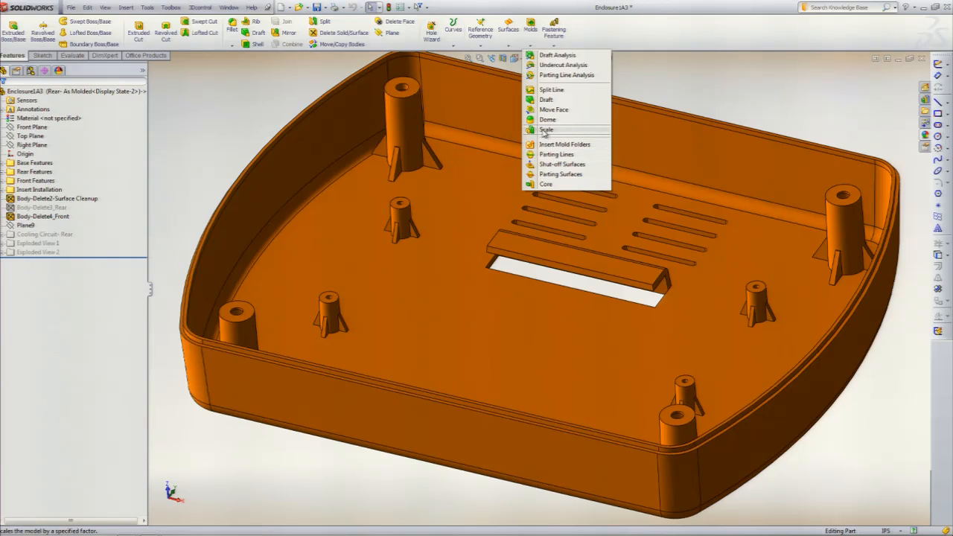
left_click(546, 131)
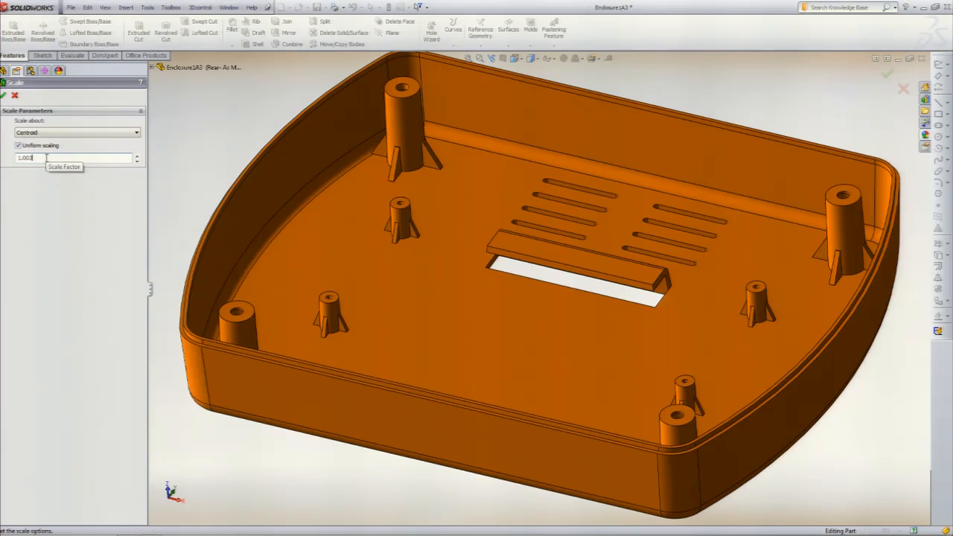
left_click(3, 95)
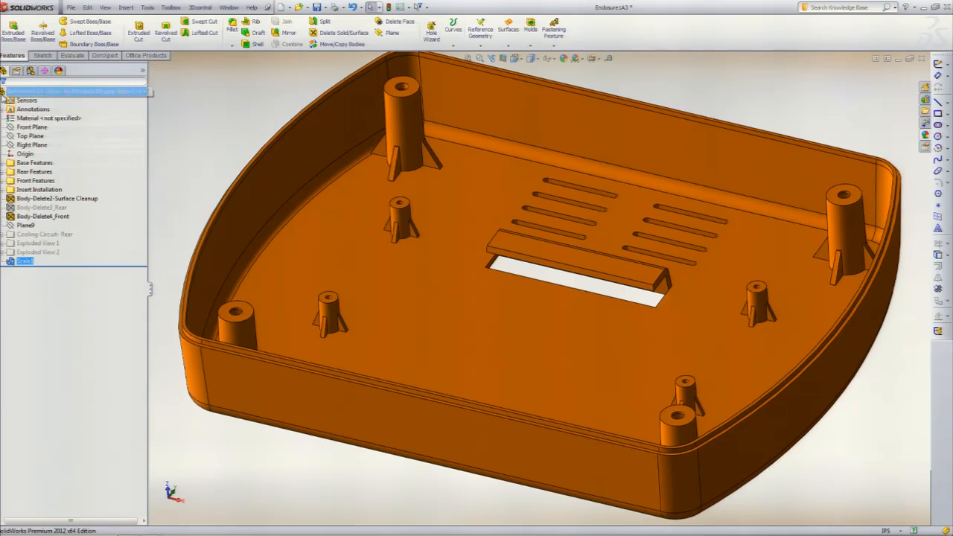
key("f")
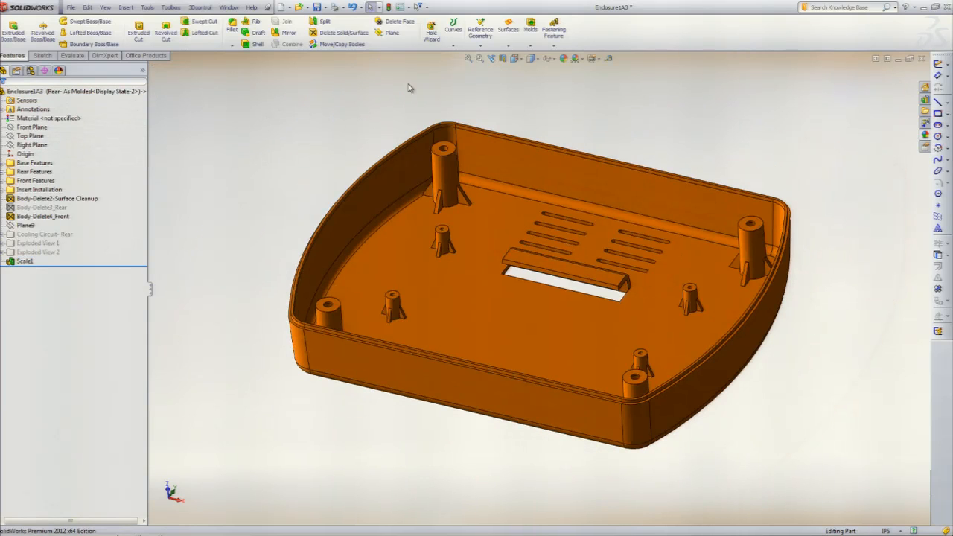
- Start a parting line with the enclosure's outer rim face as the pull direction and run the 1° draft analysis for a core/cavity split
left_click(529, 47)
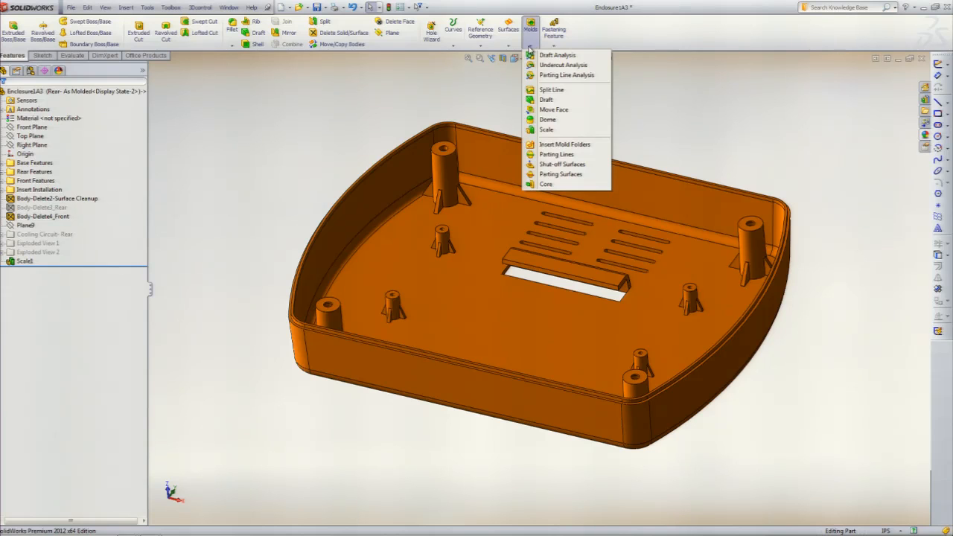
left_click(574, 154)
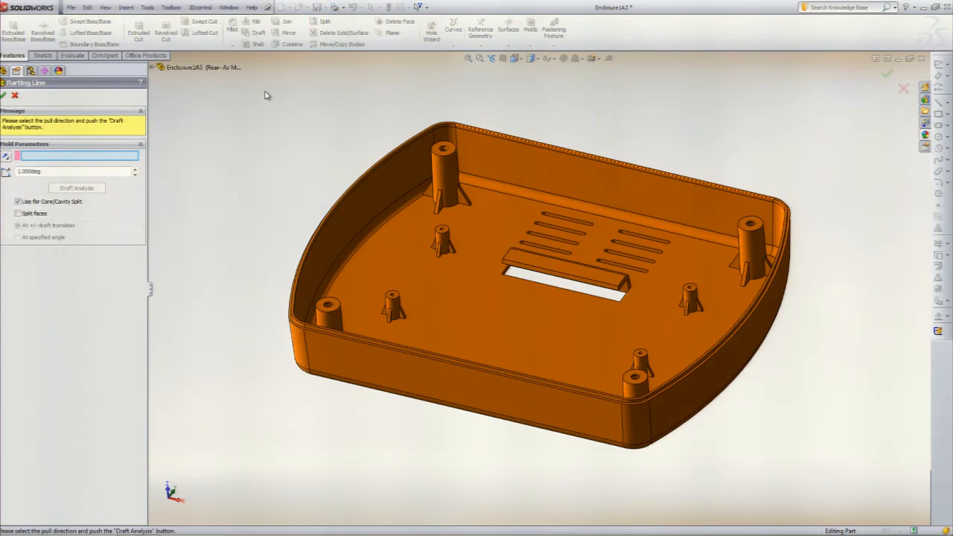
scroll(297, 309, "down", 6)
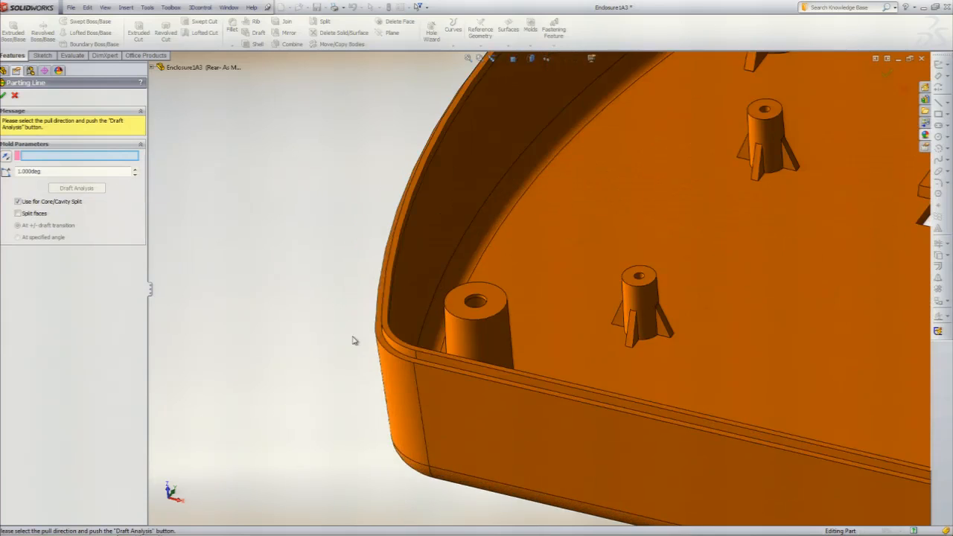
left_click(469, 360)
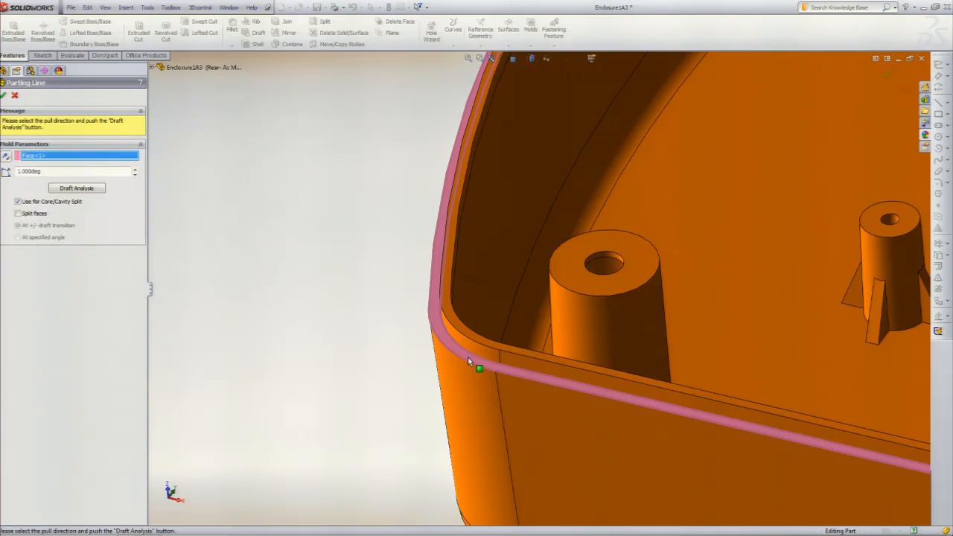
scroll(540, 290, "up", 5)
scroll(462, 201, "down", 1)
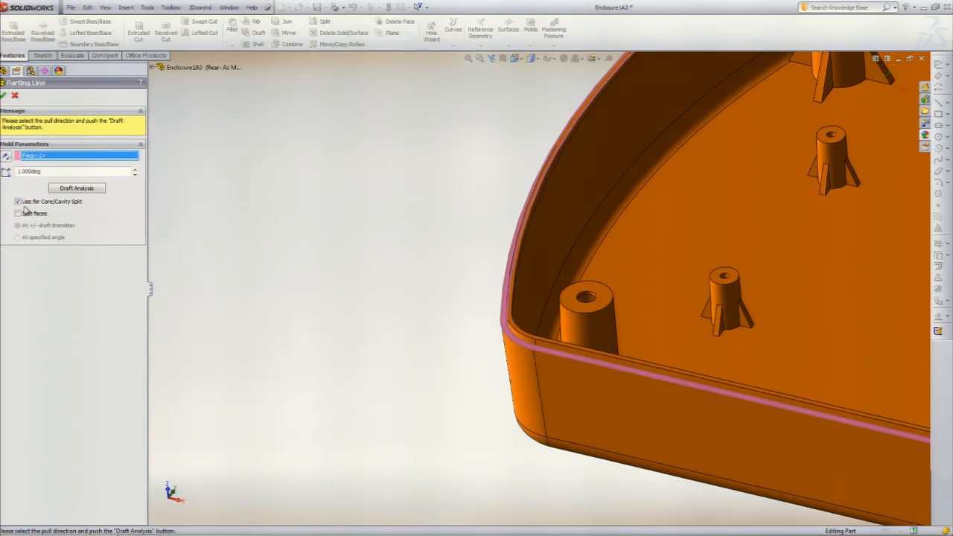
left_click(78, 190)
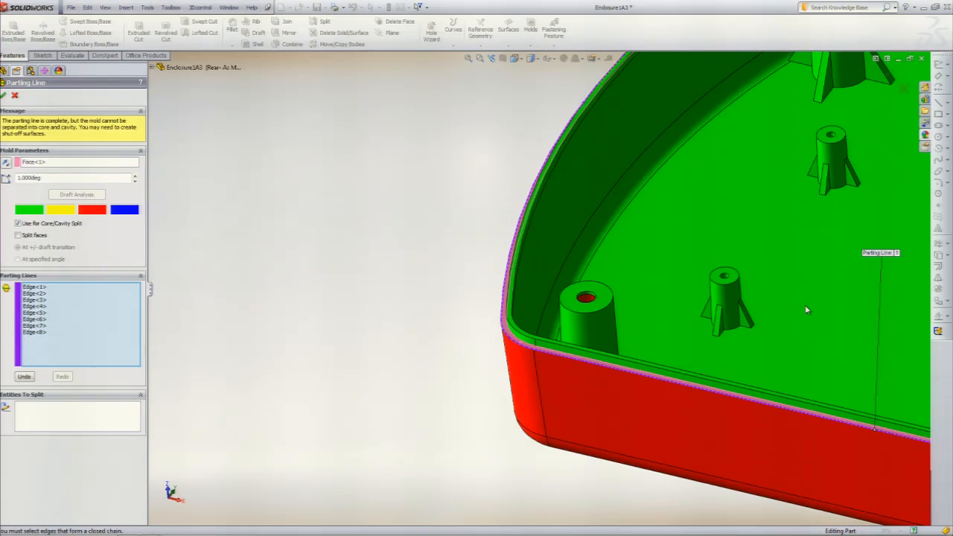
- Reverse the parting line's pull direction, rerun the draft analysis, and accept the parting line
key("f")
scroll(677, 260, "down", 5)
middle_click_drag(407, 270, 416, 250)
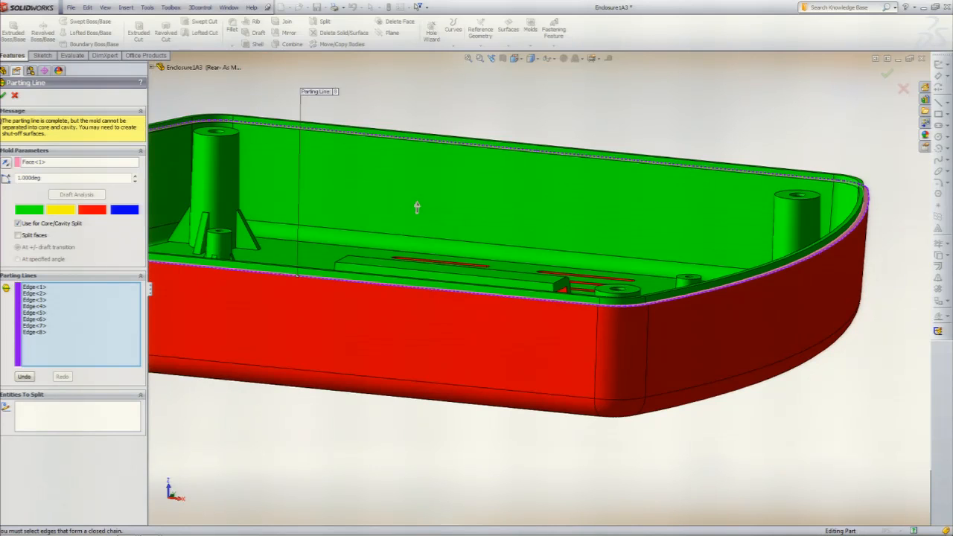
left_click(417, 207)
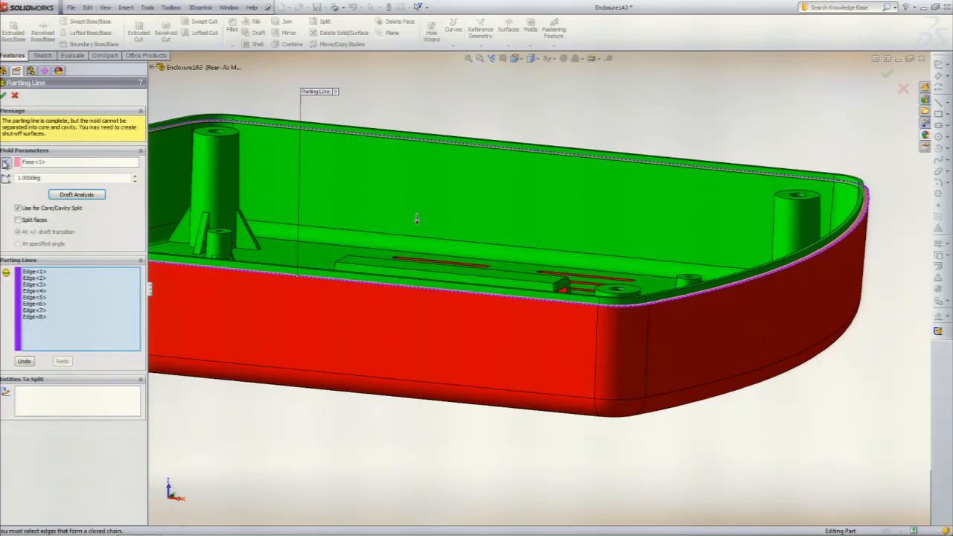
key("f")
left_click(50, 197)
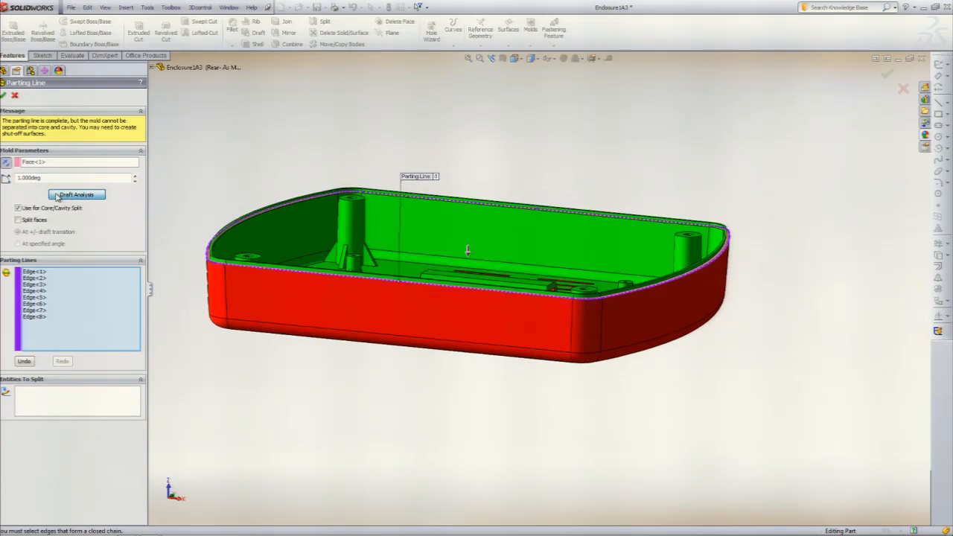
middle_click_drag(663, 145, 541, 278)
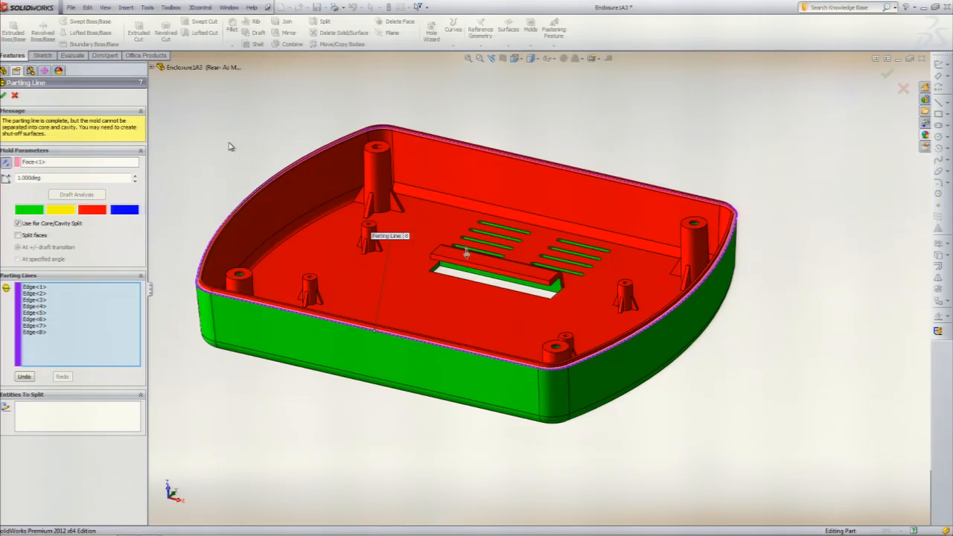
left_click(4, 96)
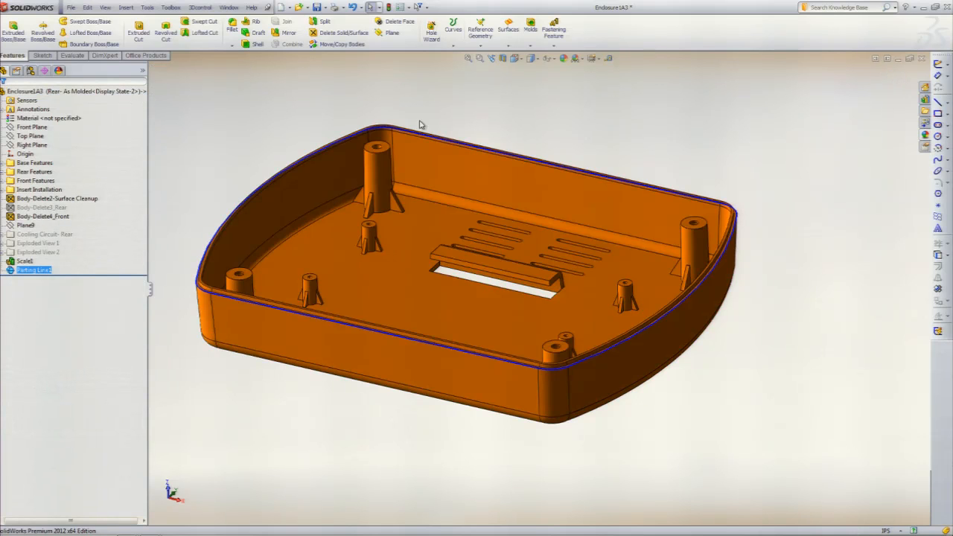
- Create knitted shut-off surfaces with contact patches over all the enclosure's vent slots, boss holes and the rectangular opening
scroll(216, 299, "down", 3)
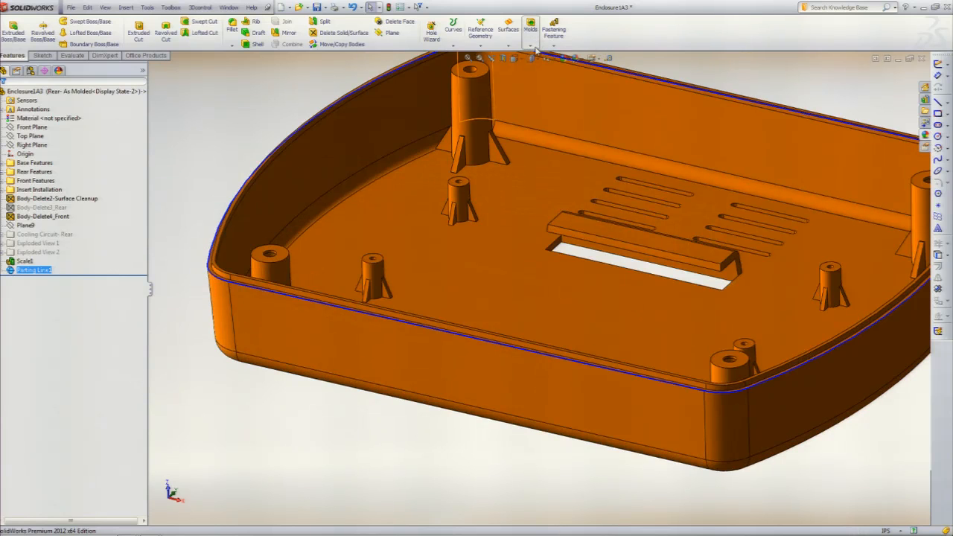
left_click(531, 34)
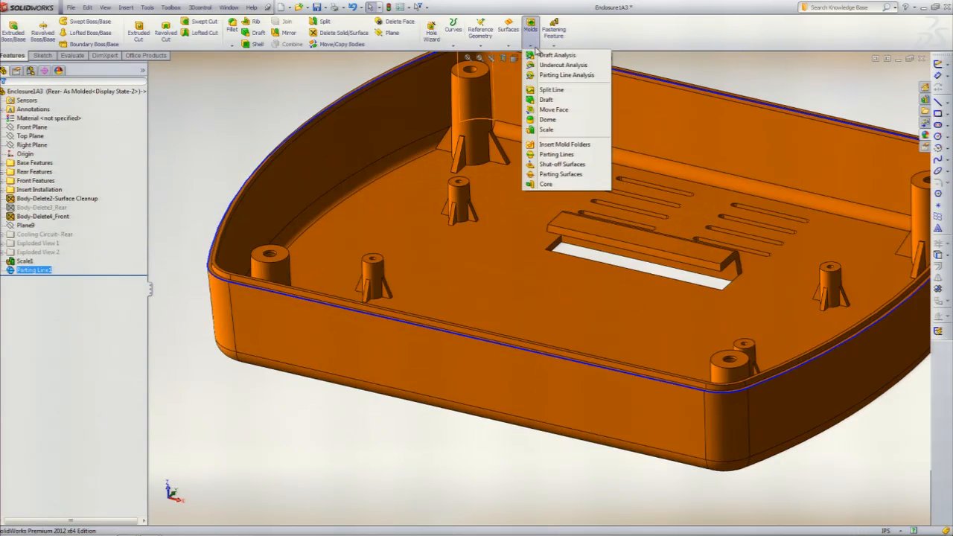
left_click(564, 164)
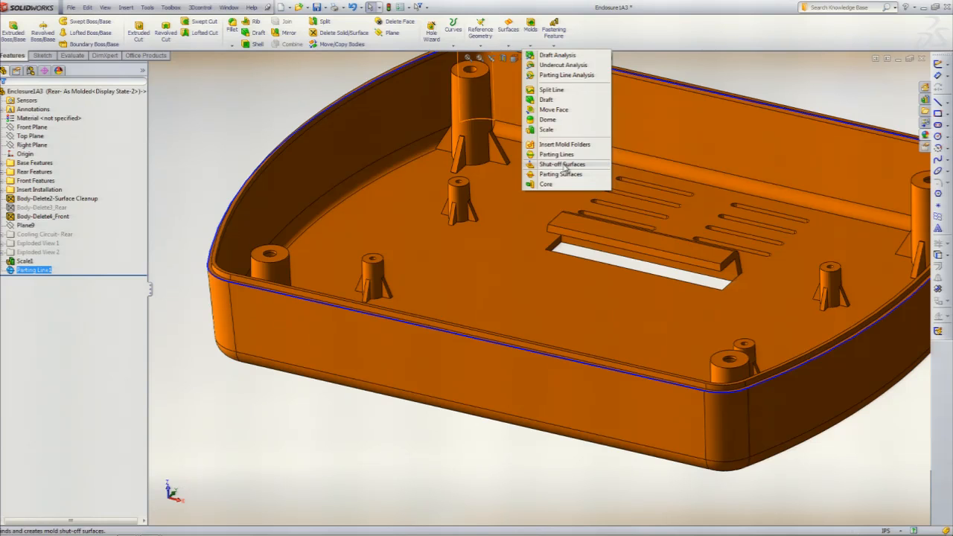
left_click(563, 166)
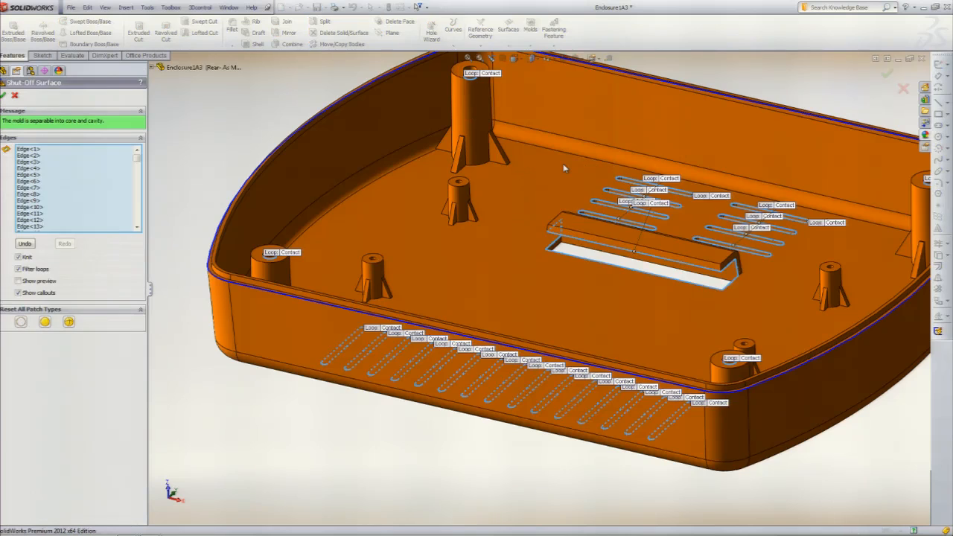
middle_click_drag(302, 105, 339, 141)
scroll(460, 274, "up", 2)
scroll(459, 274, "down", 1)
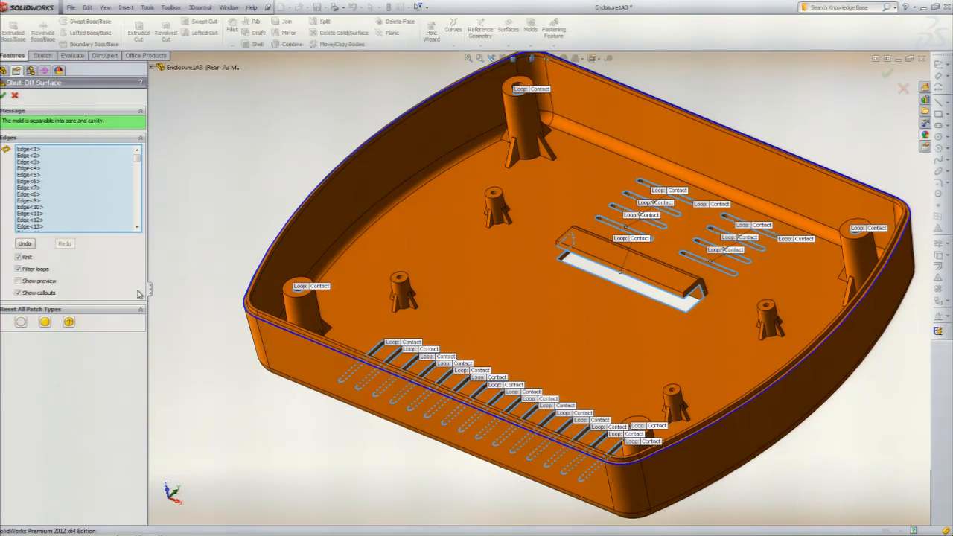
scroll(530, 244, "down", 3)
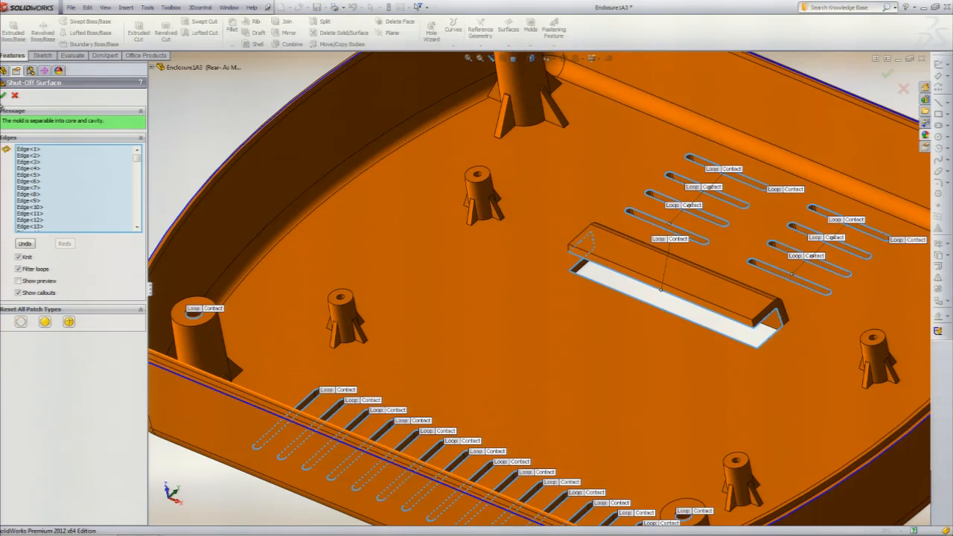
left_click(4, 97)
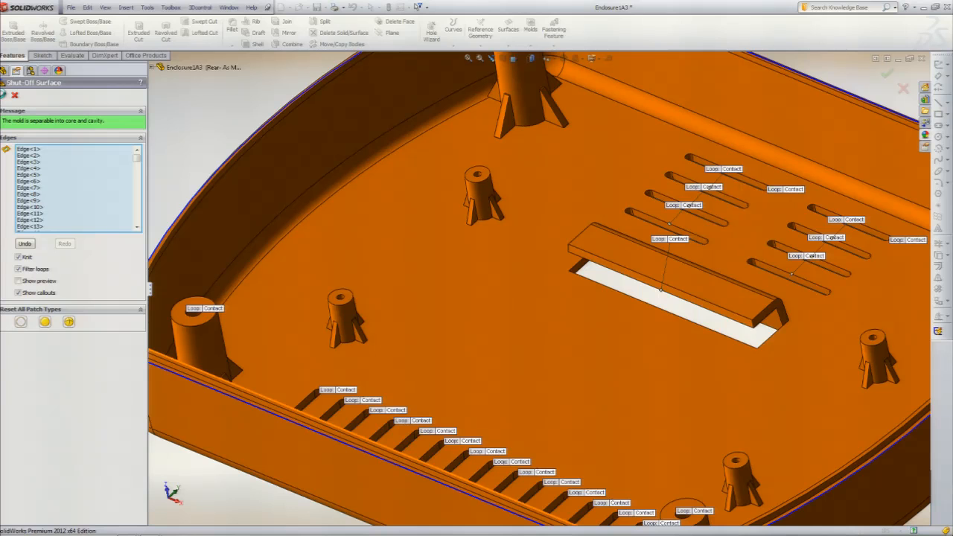
- Examine the shut-off surfaces over the vent slots, boss holes and hooded rectangular opening inside the enclosure
scroll(536, 341, "up", 5)
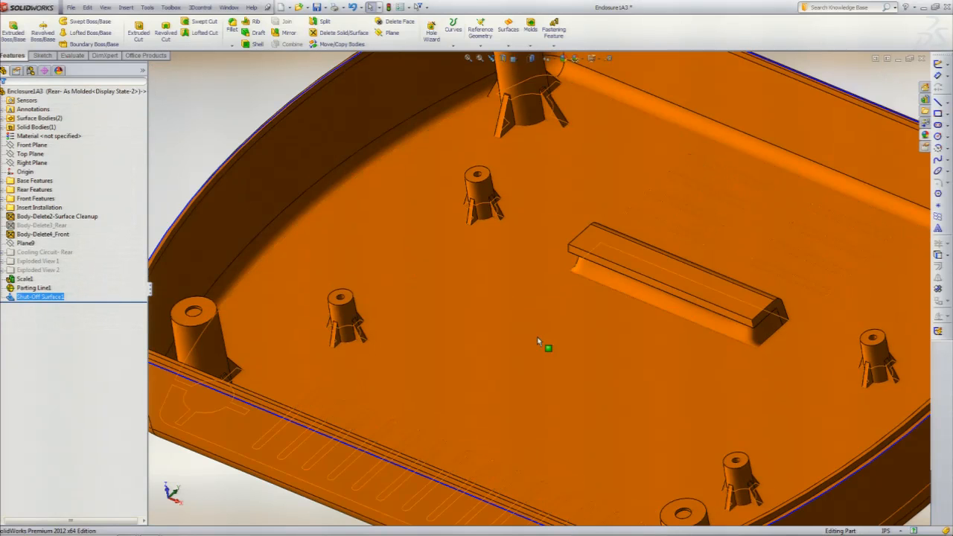
middle_click_drag(536, 340, 618, 235)
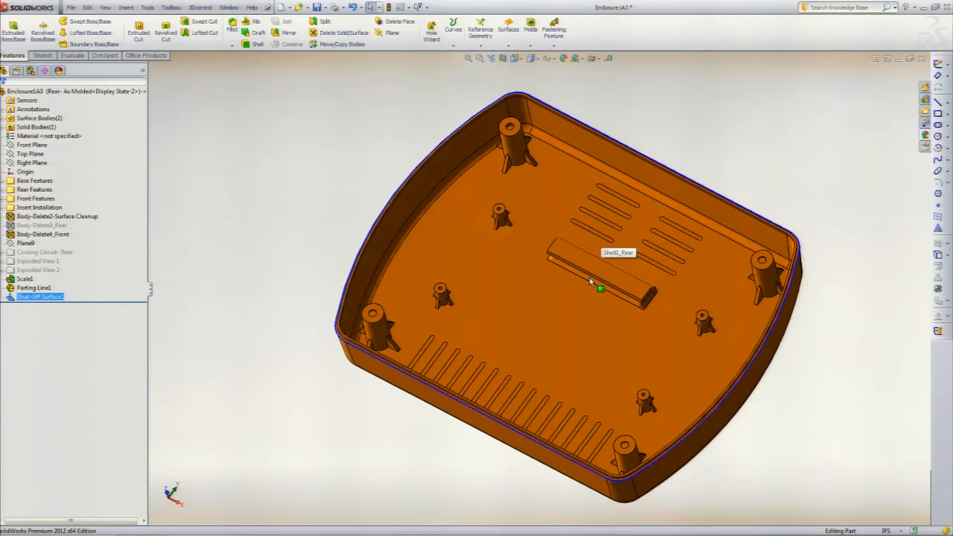
scroll(663, 224, "down", 5)
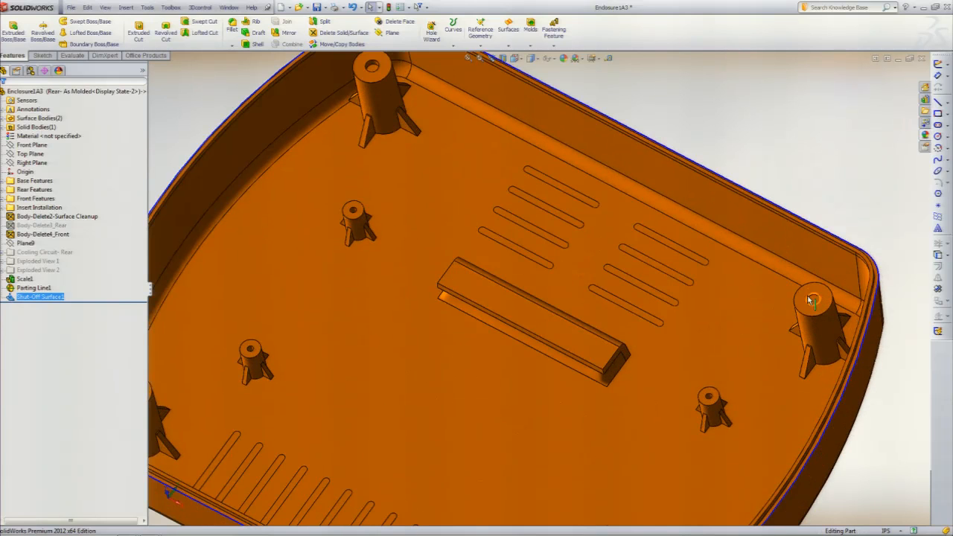
middle_click_drag(812, 308, 384, 353)
scroll(384, 353, "up", 2)
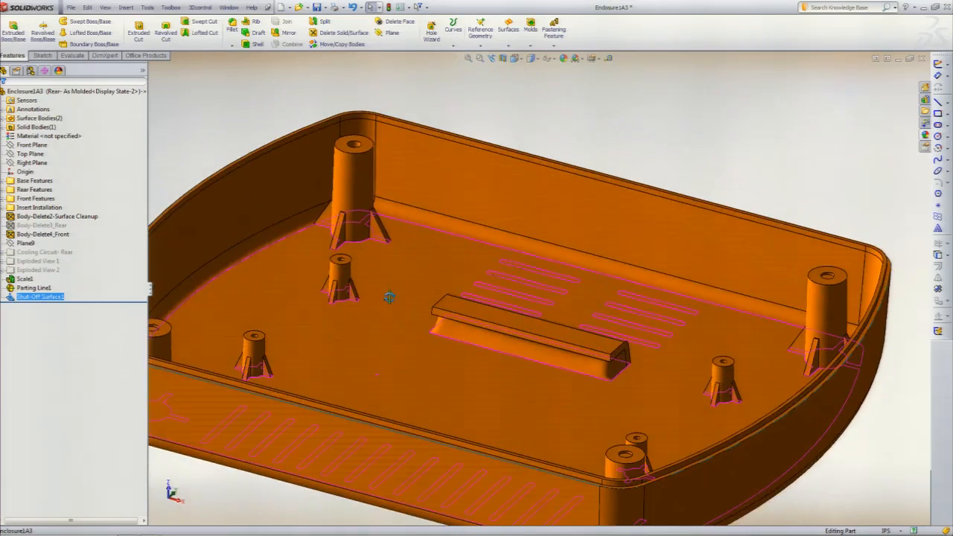
scroll(499, 350, "down", 6)
scroll(325, 384, "up", 2)
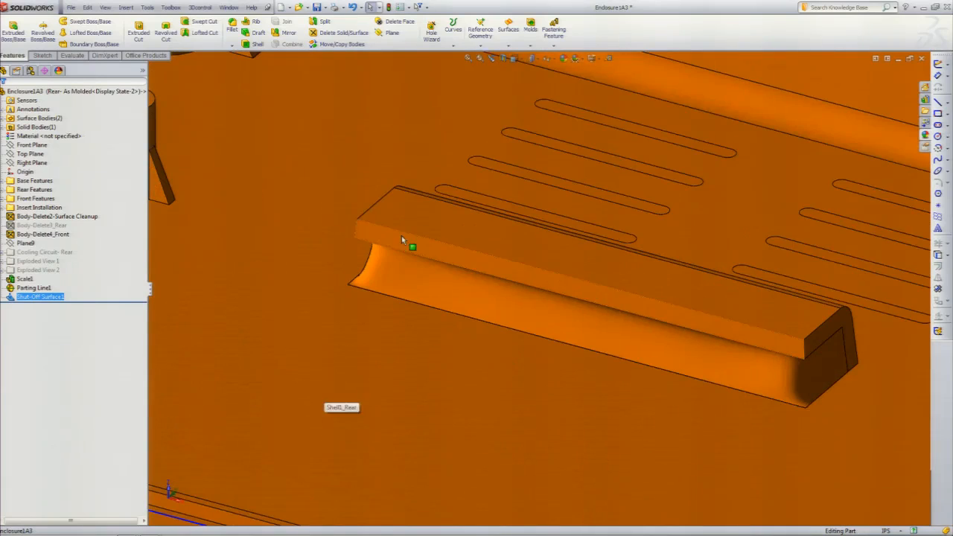
scroll(356, 271, "down", 2)
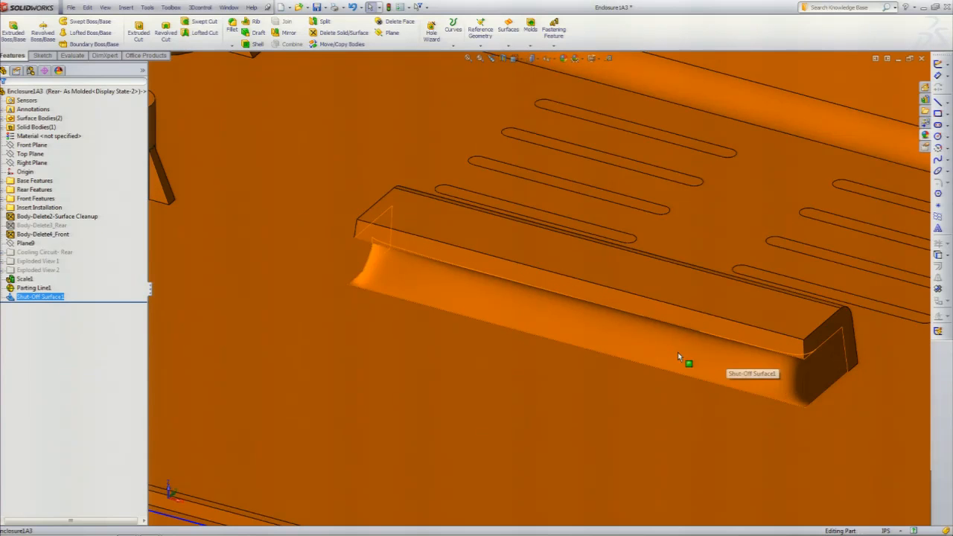
- Edit the shut-off surface feature and change the patch at the hooded rectangular opening to tangent
right_click(31, 296)
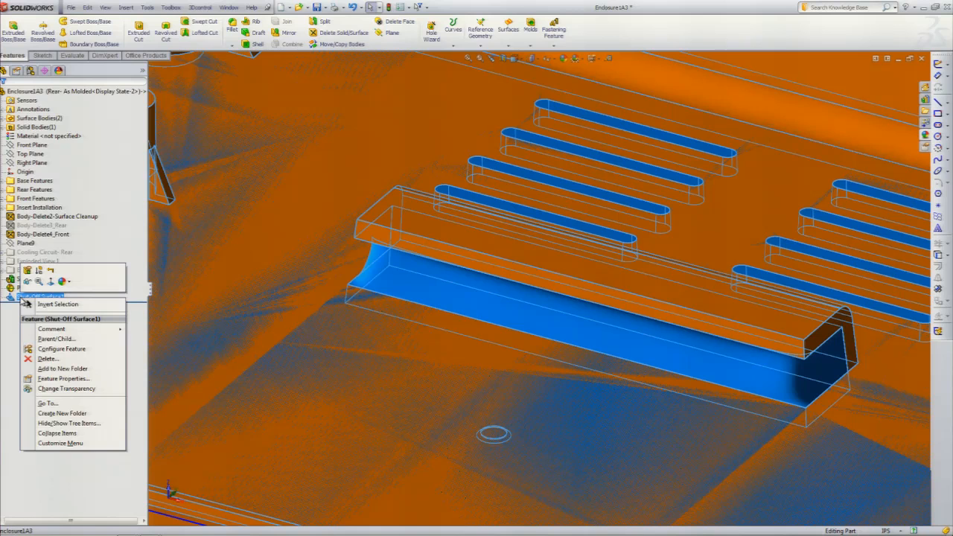
left_click(27, 271)
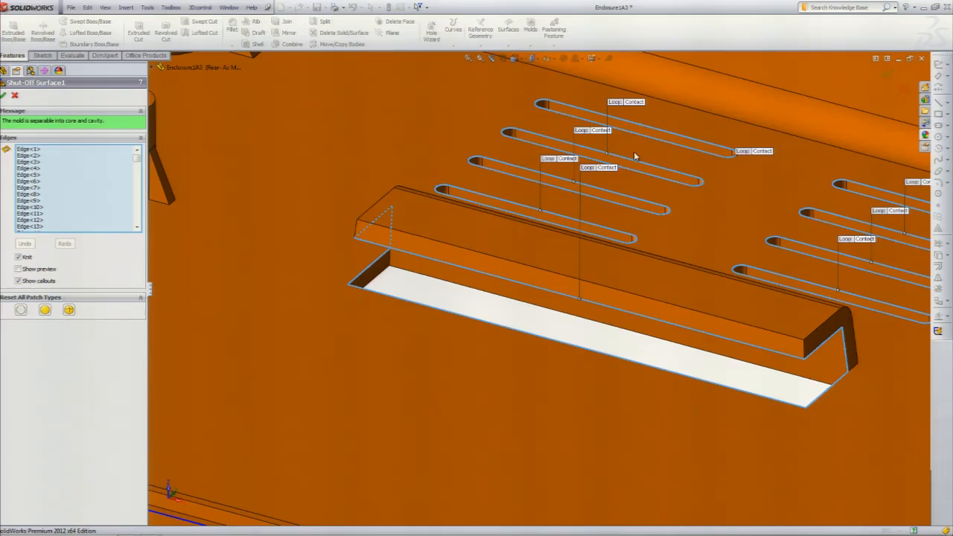
left_click_drag(603, 169, 460, 302)
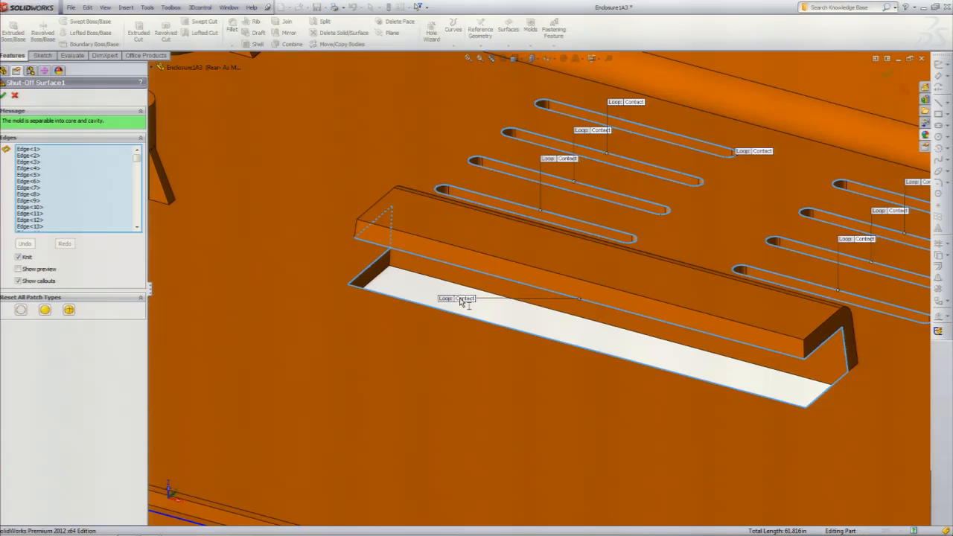
left_click(462, 299)
left_click(5, 95)
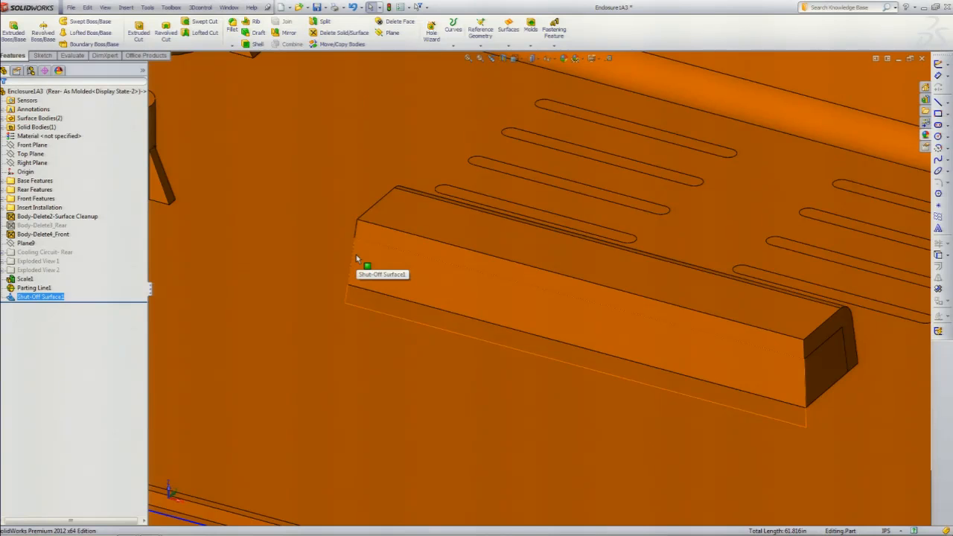
- Create a parting surface from the parting line, perpendicular to pull, extending 5 inches outward around the enclosure
key("f")
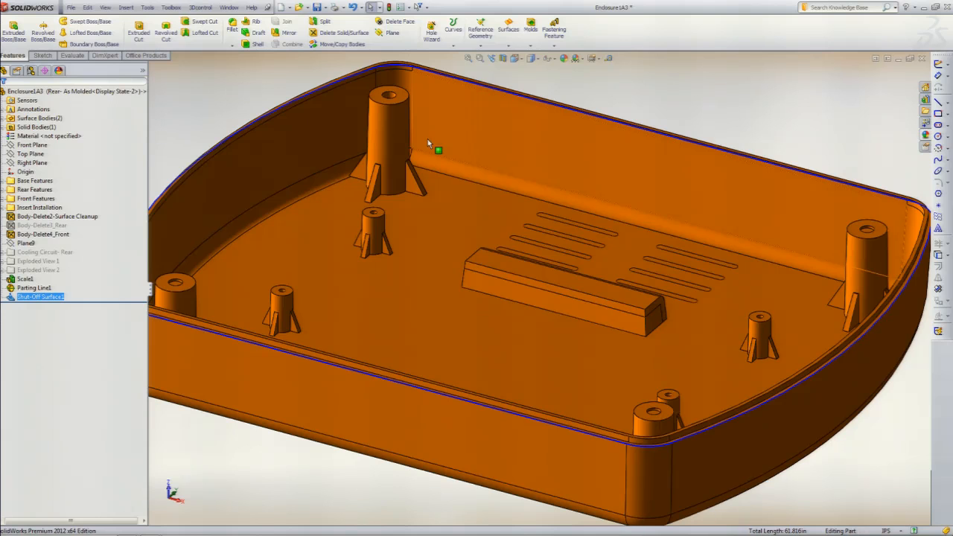
left_click(531, 38)
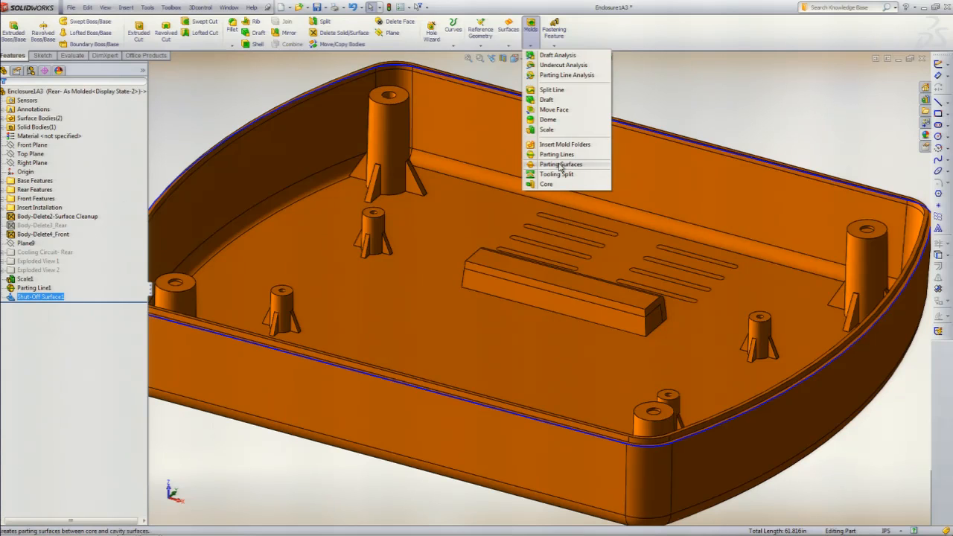
left_click(560, 165)
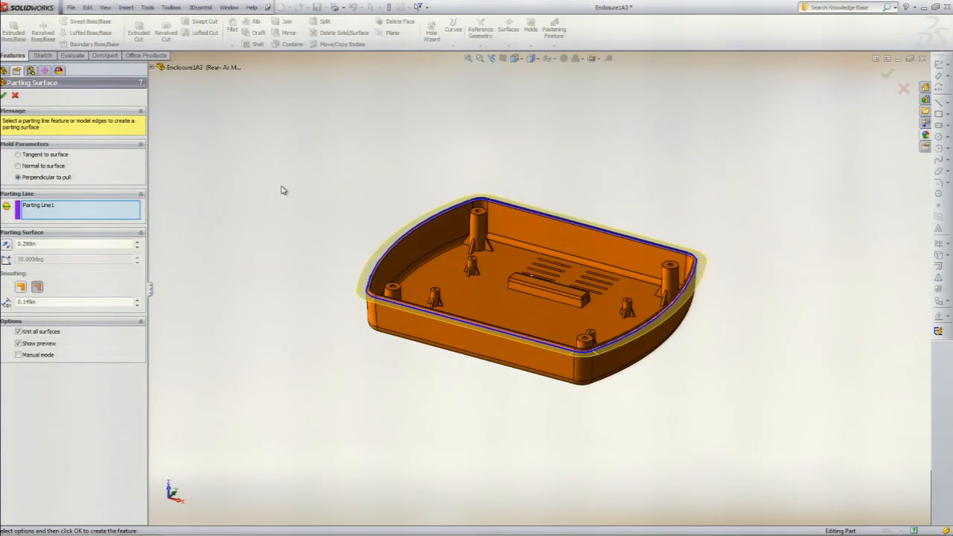
key("ctrl+1")
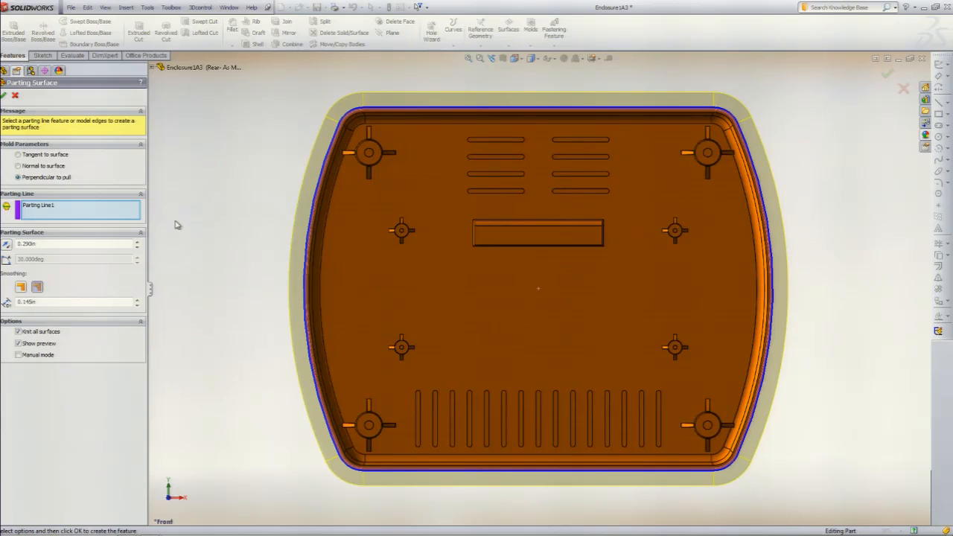
key("z")
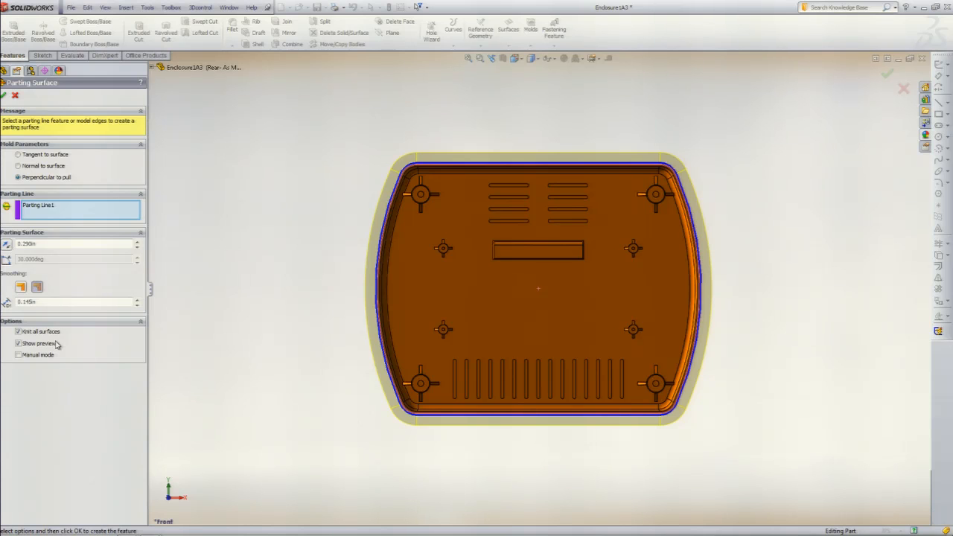
double_click(56, 244)
type("5")
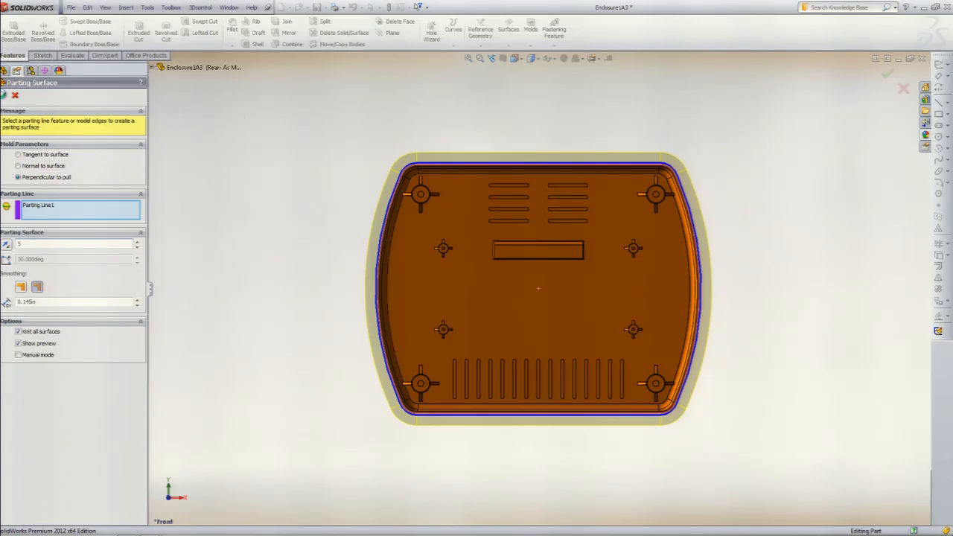
left_click(4, 95)
key("f")
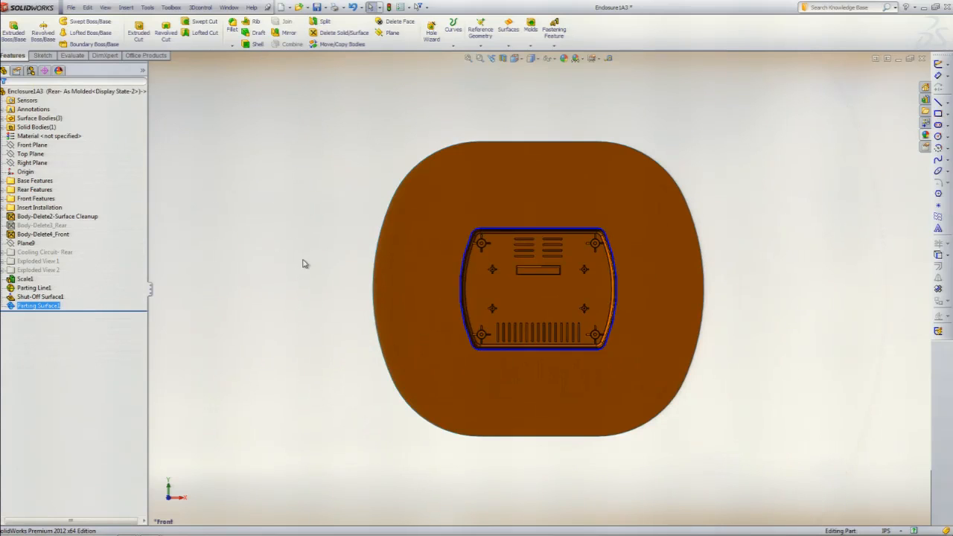
- Start a Tooling Split on the parting surface and sketch a center rectangle about 14.4 by 11.5 inches from the origin
middle_click_drag(511, 432, 553, 187)
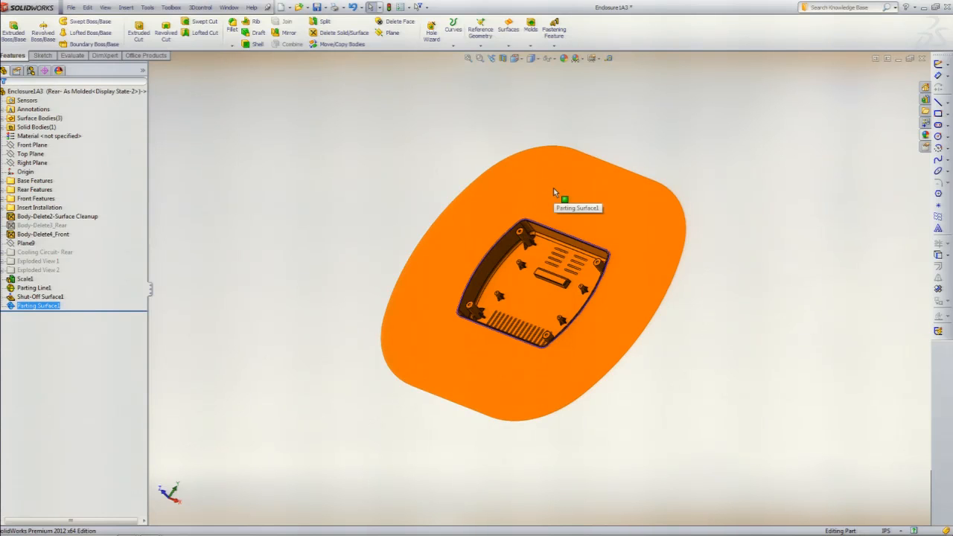
left_click(370, 168)
key("ctrl+1")
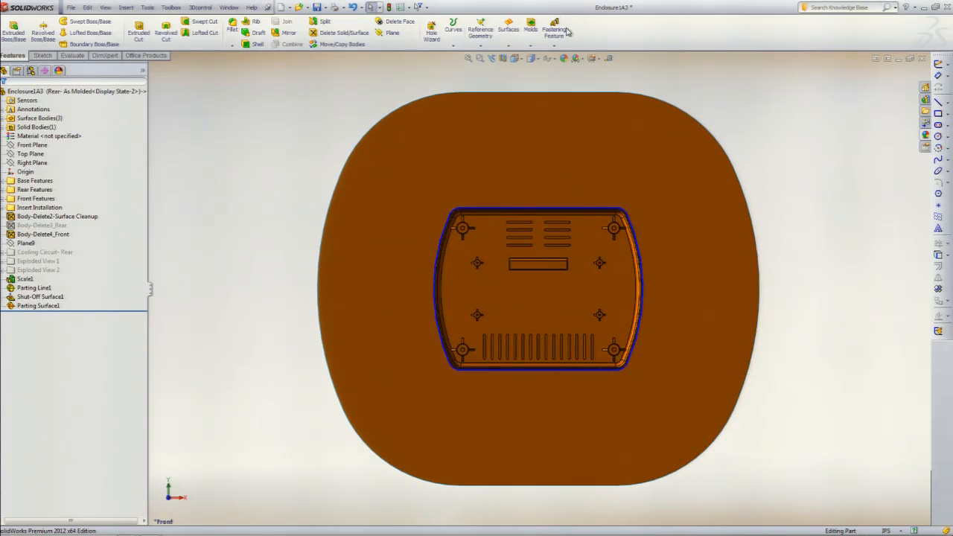
left_click(531, 45)
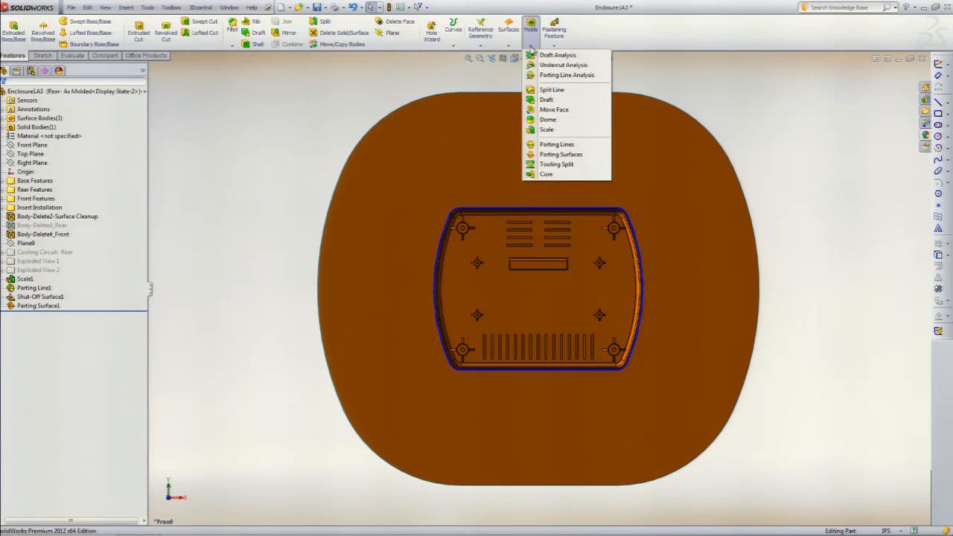
left_click(564, 164)
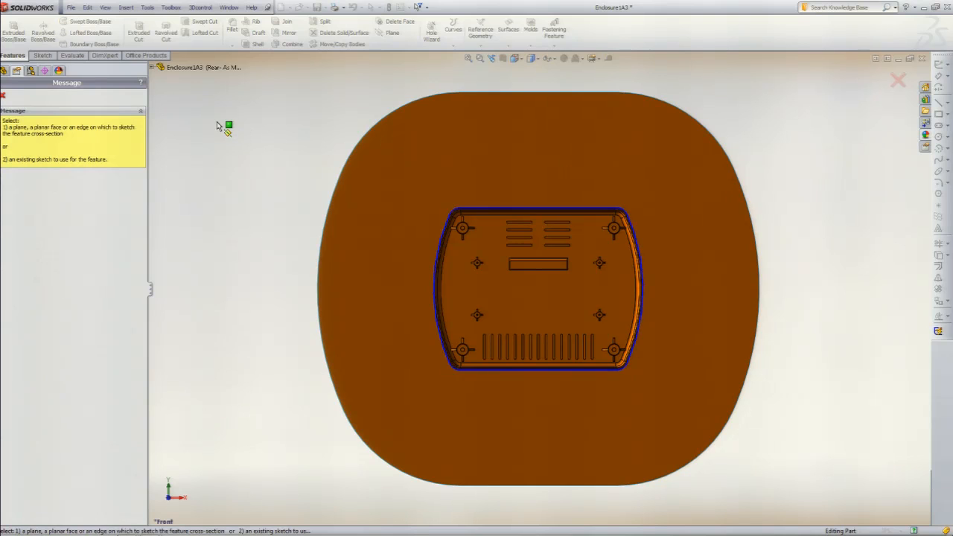
left_click(452, 140)
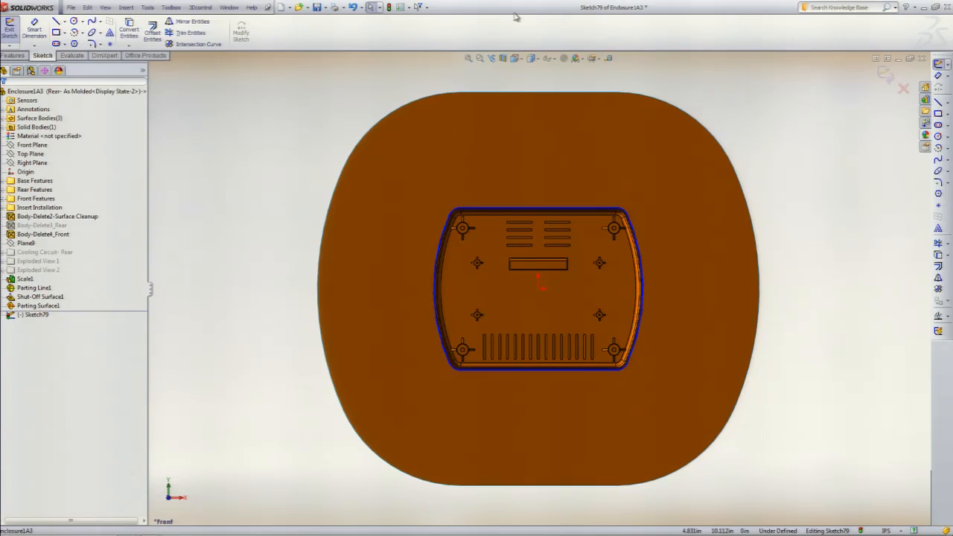
left_click(66, 34)
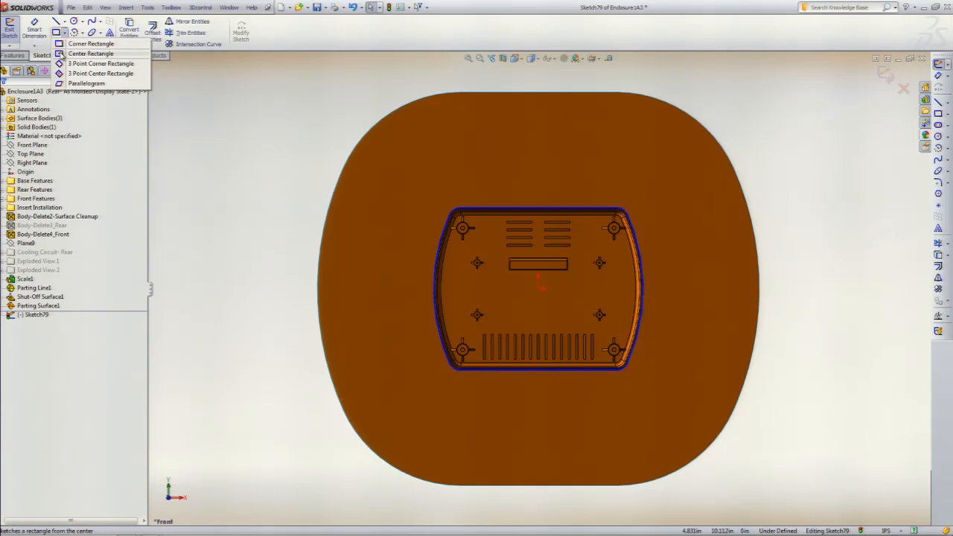
left_click(90, 53)
left_click(537, 289)
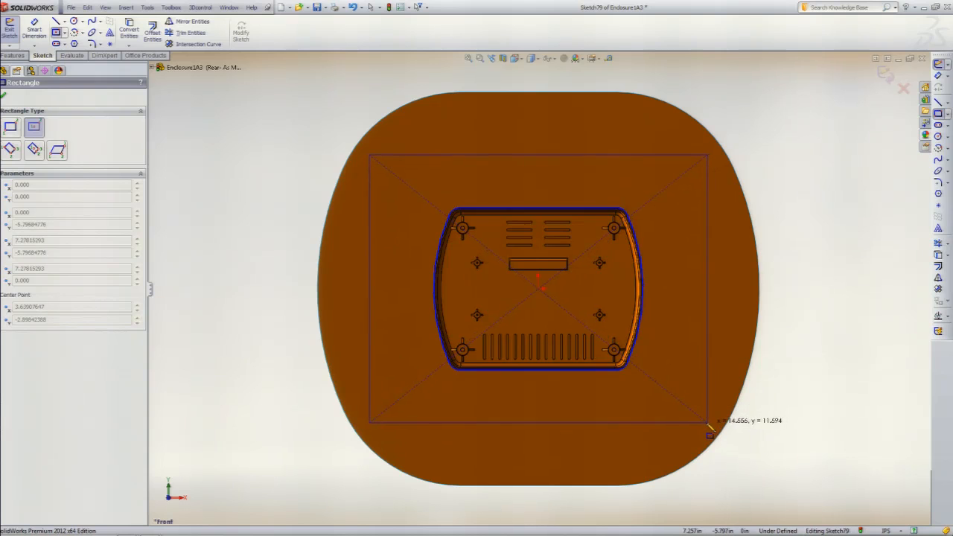
left_click(706, 422)
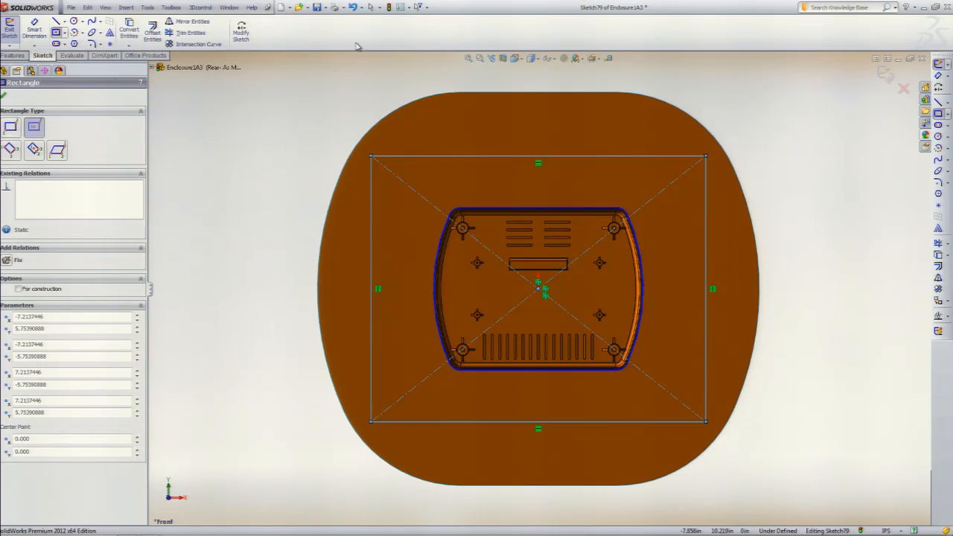
- Dimension the tooling block rectangle 14 inches wide and 12 inches high
right_click(315, 88)
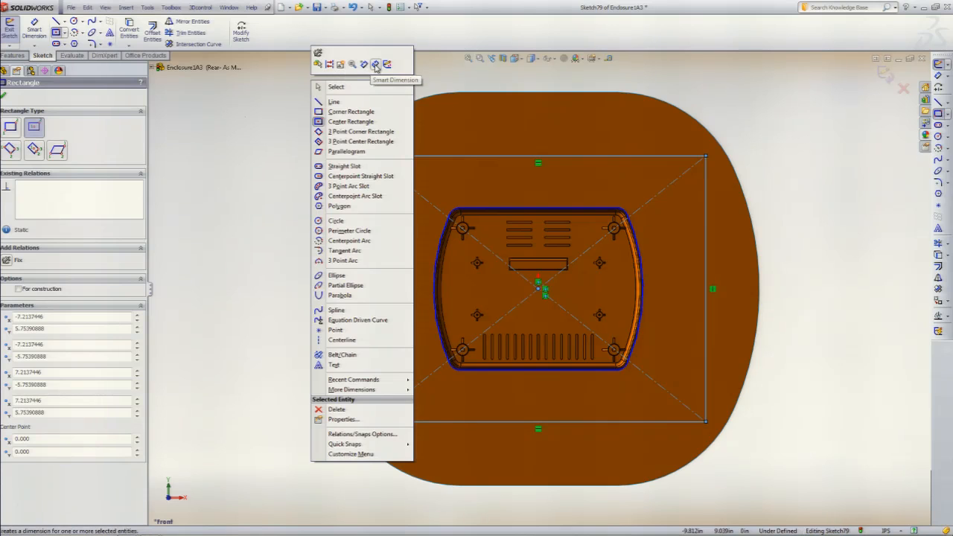
left_click(376, 65)
left_click(576, 156)
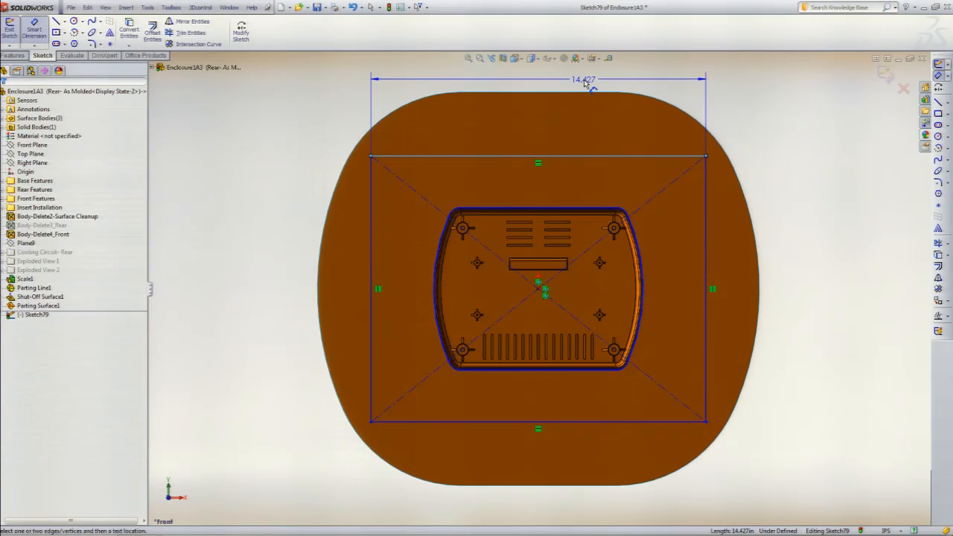
left_click(586, 83)
type("14")
key("Return")
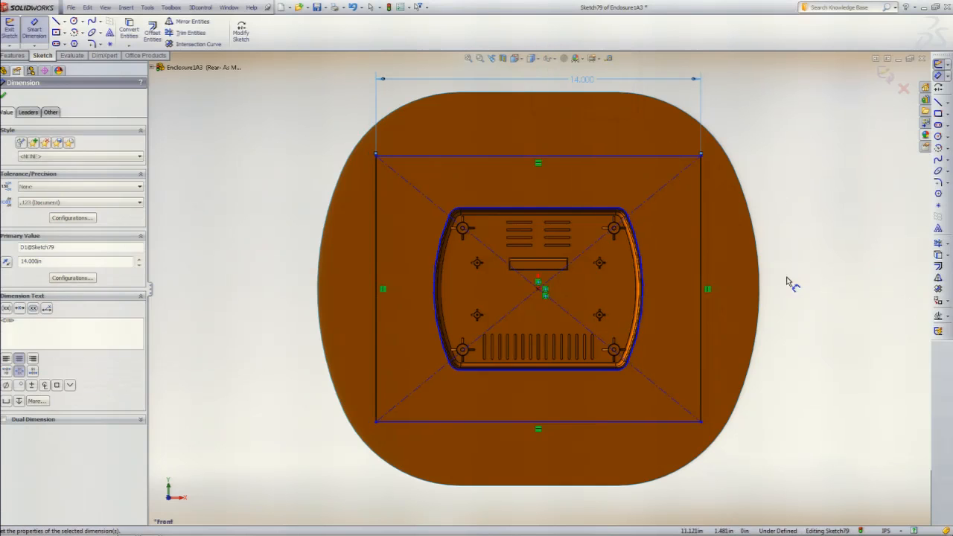
left_click(700, 204)
left_click(862, 266)
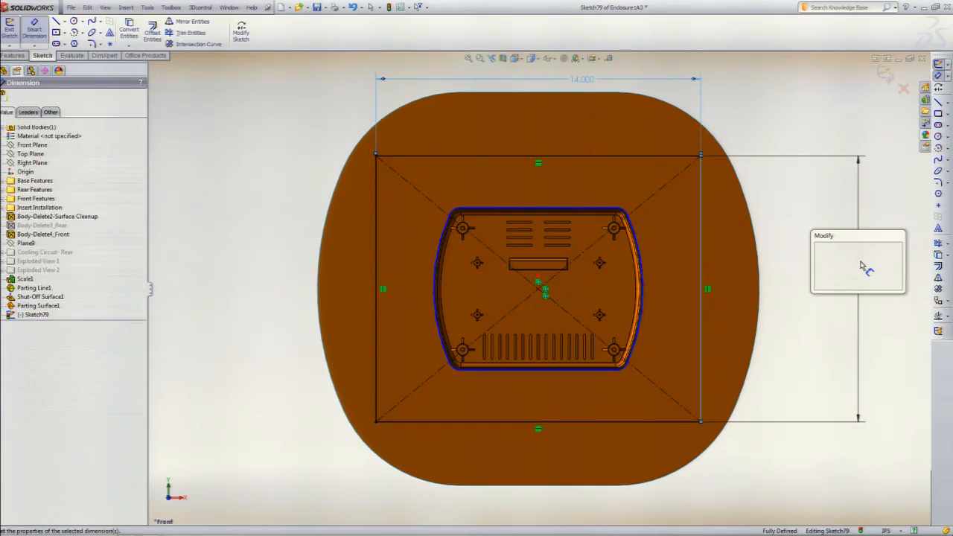
type("12")
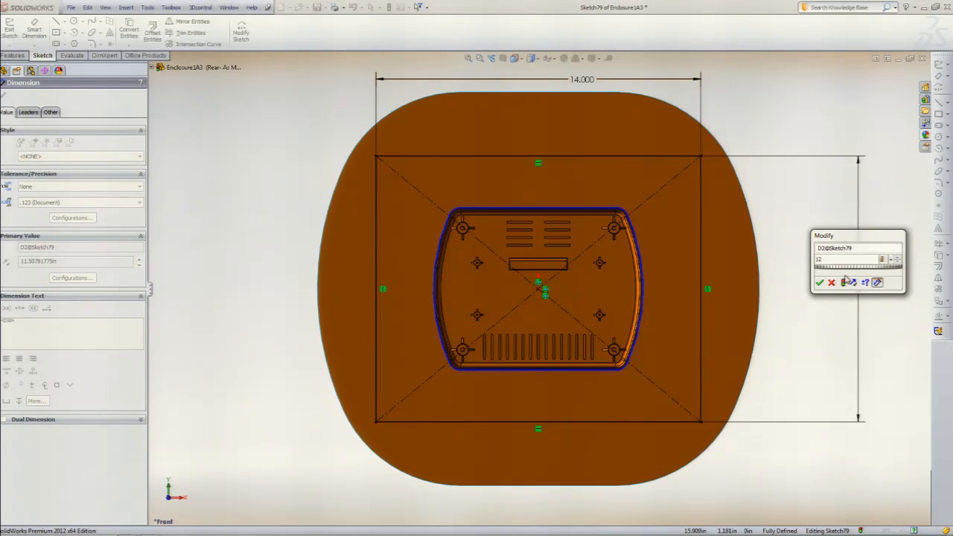
left_click(822, 284)
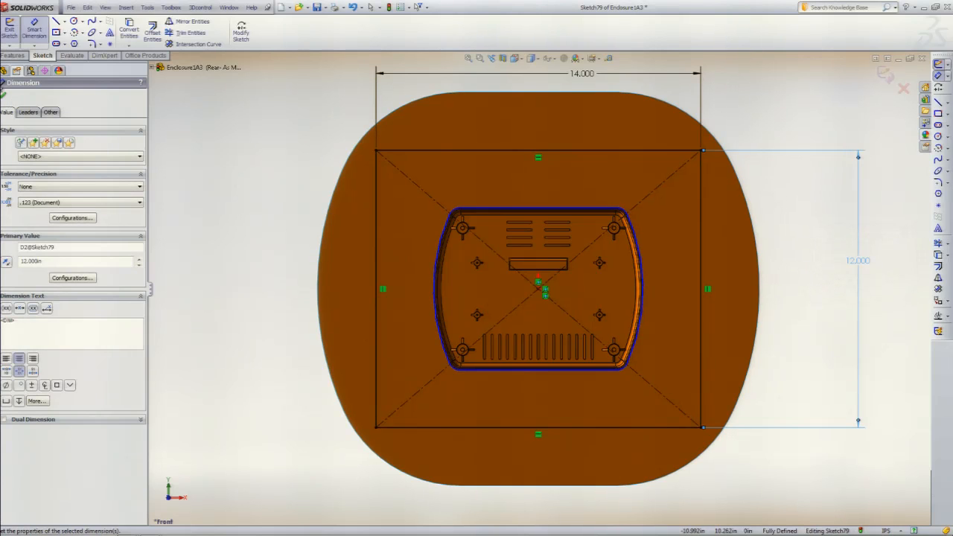
left_click(3, 97)
- Finish the sketch and create the tooling split with a block size of 3 inches in both directions
mouse_move(240, 285)
middle_mouse_down()
mouse_move(240, 207)
mouse_move(220, 165)
mouse_move(233, 158)
middle_mouse_up()
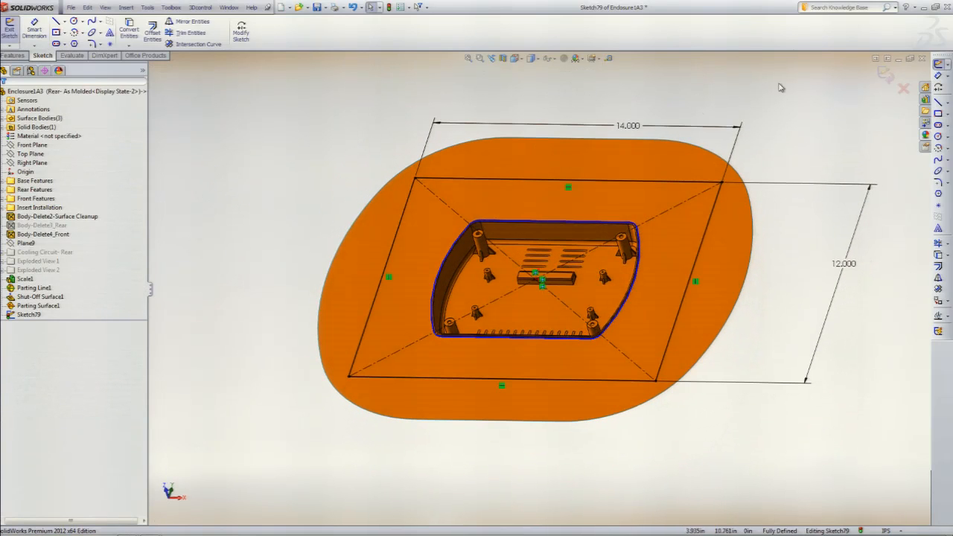
left_click(886, 77)
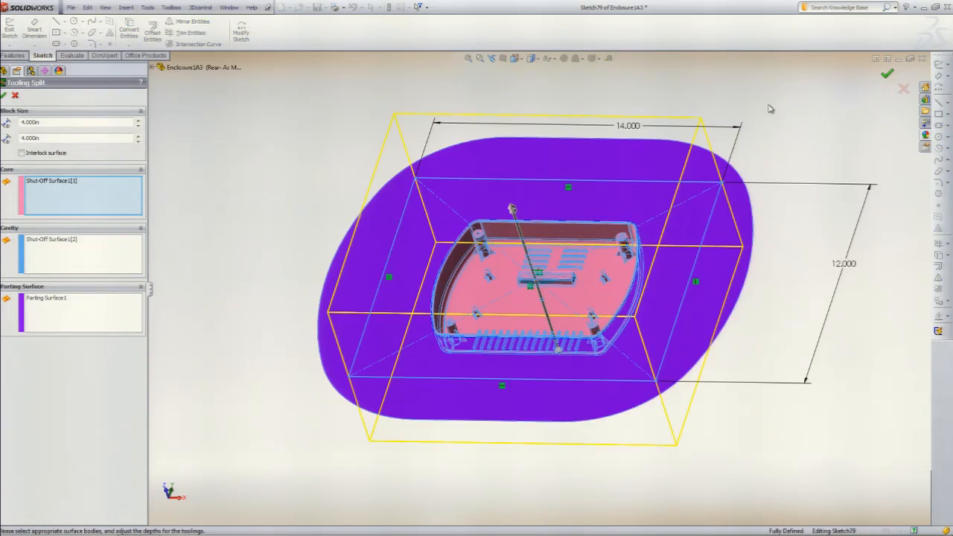
middle_click_drag(225, 236, 208, 207)
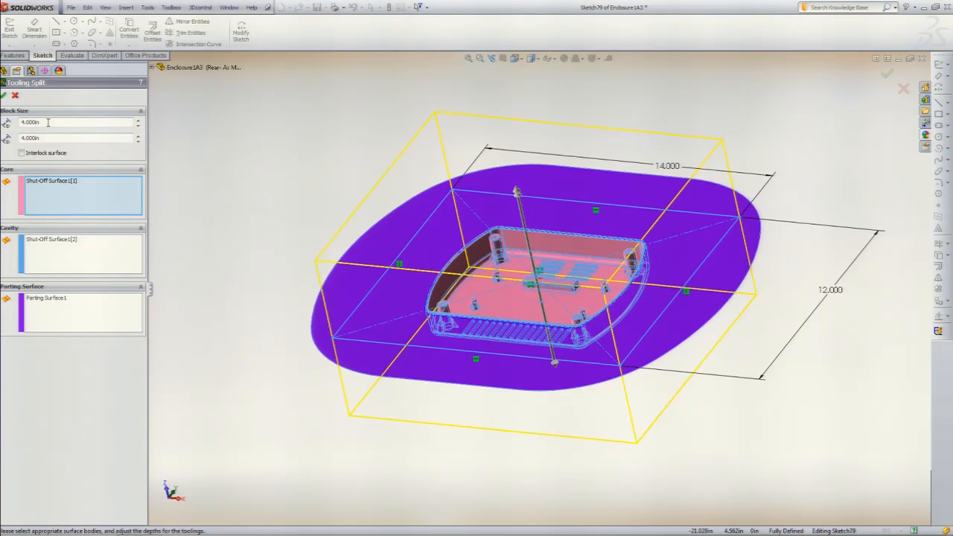
mouse_move(315, 268)
middle_mouse_down()
mouse_move(302, 215)
mouse_move(313, 257)
middle_mouse_up()
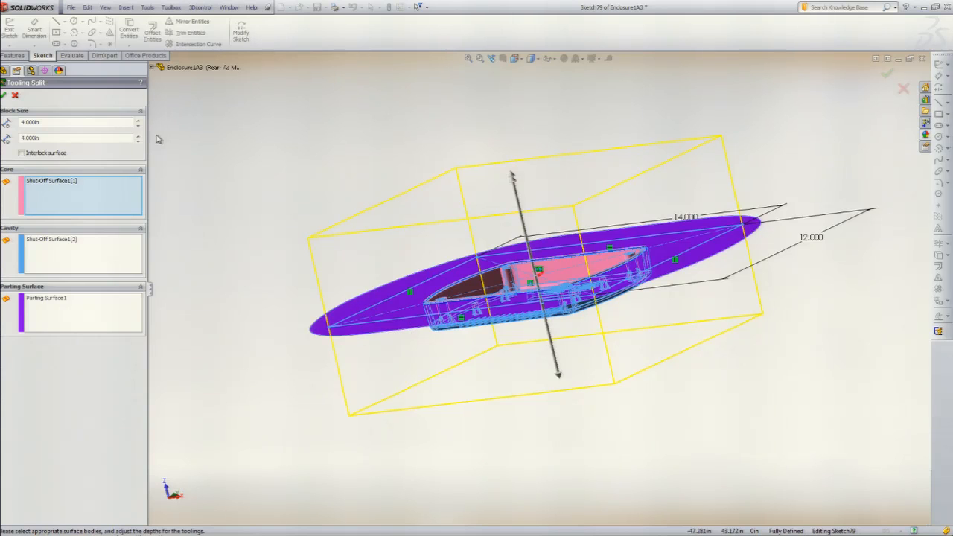
double_click(45, 123)
type("3")
key("Tab")
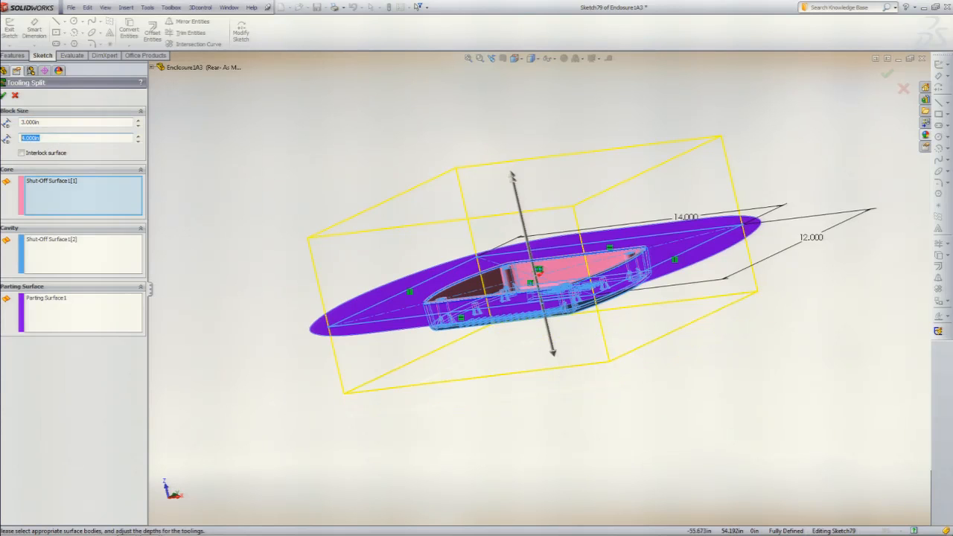
type("3")
key("Tab")
left_click(5, 96)
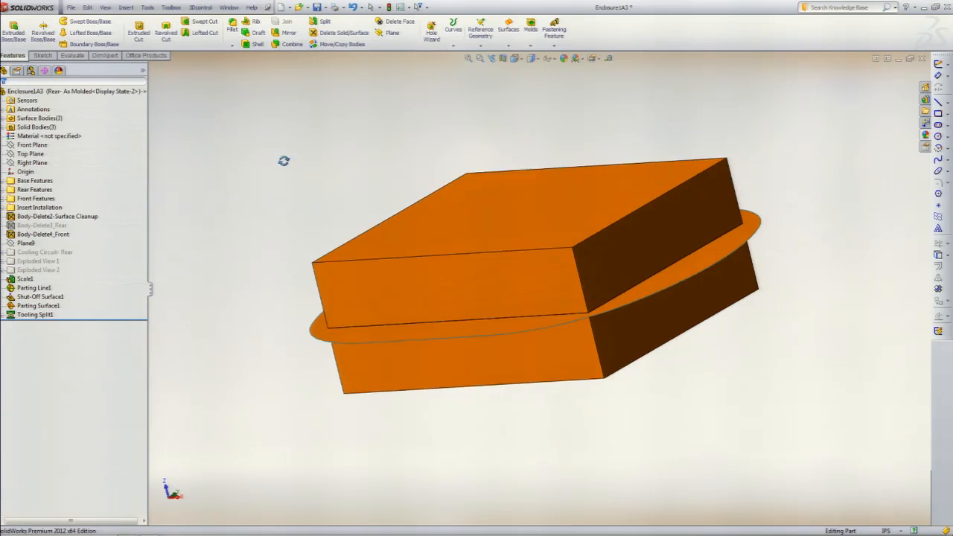
- Hide all the surface bodies and the parting line so only the mold blocks are displayed
middle_click_drag(284, 161, 285, 216)
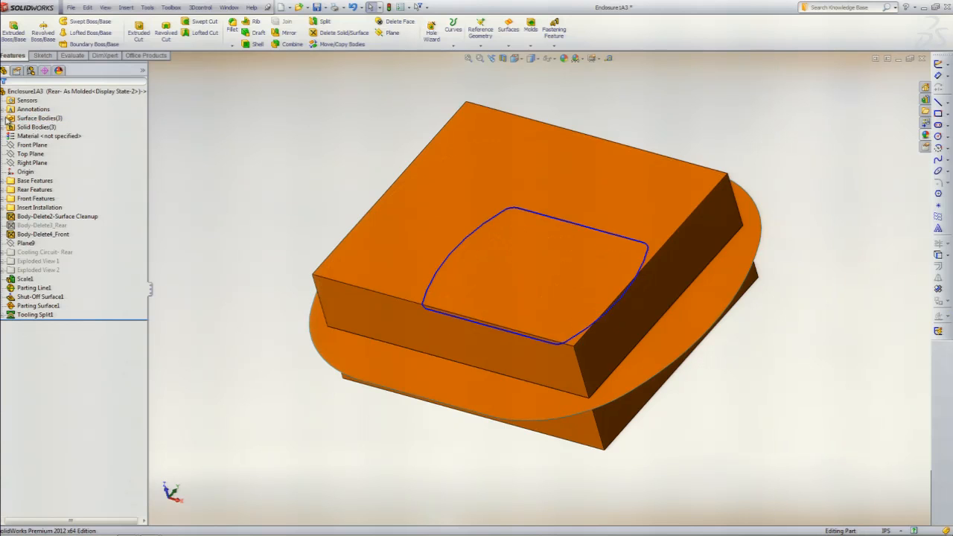
left_click(5, 119)
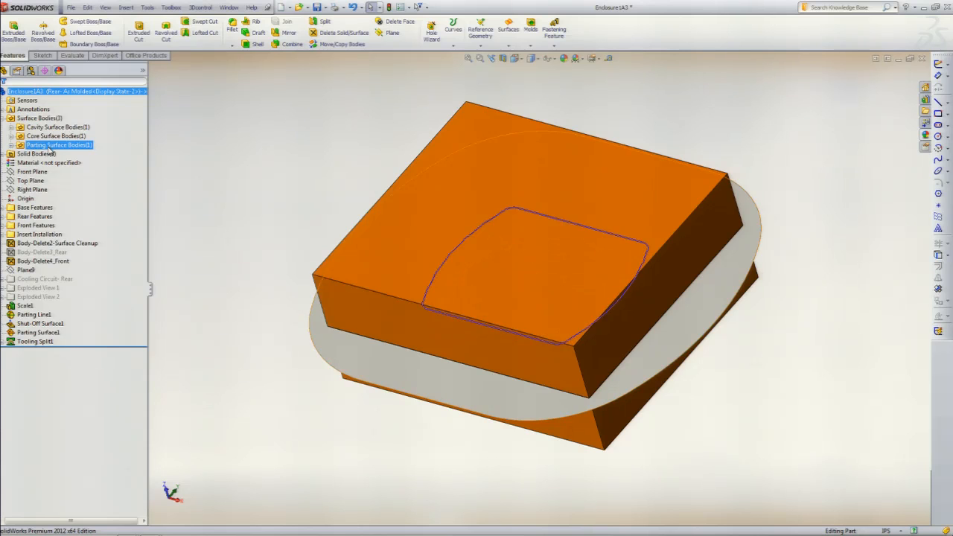
right_click(37, 119)
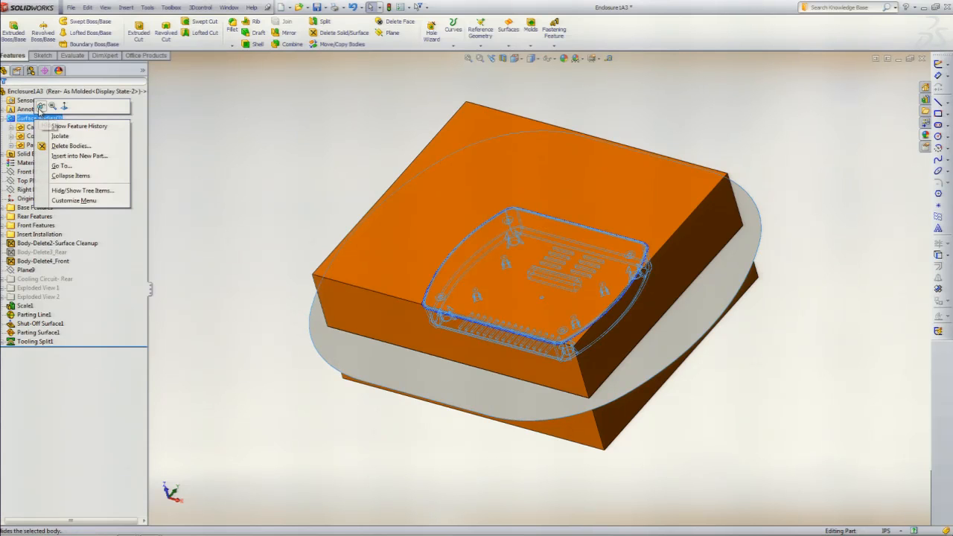
left_click(41, 107)
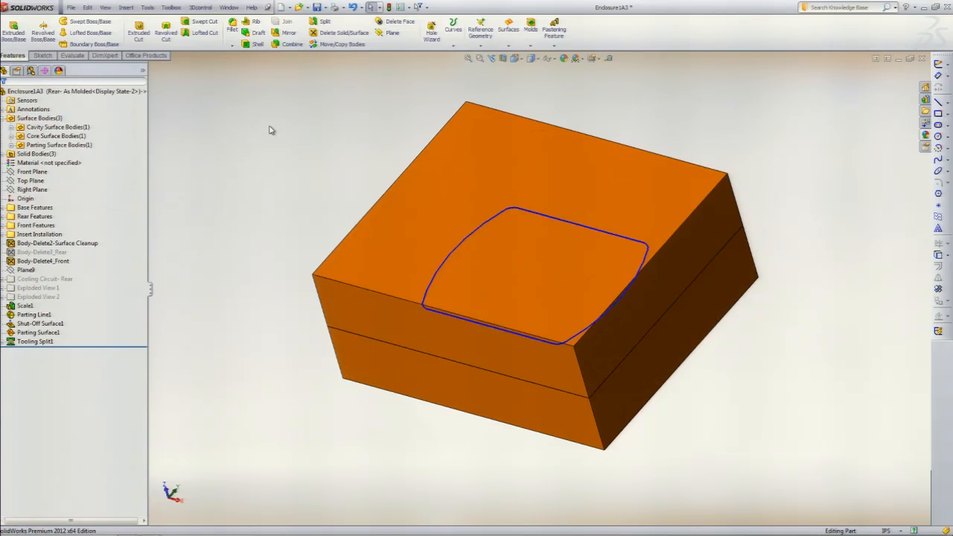
right_click(538, 214)
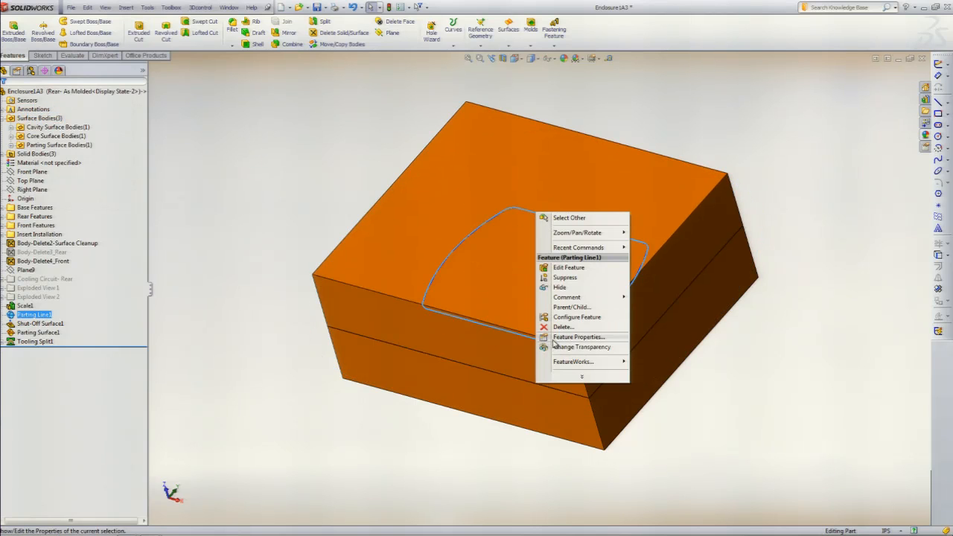
left_click(568, 289)
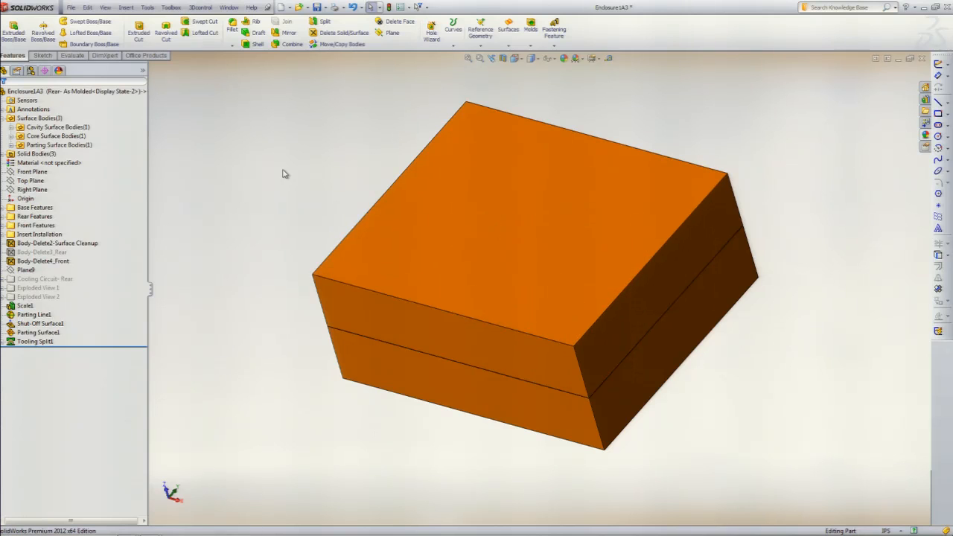
- Apply the polished steel appearance to both mold block bodies and turn on RealView graphics
middle_click_drag(568, 157, 339, 149)
left_click(925, 136)
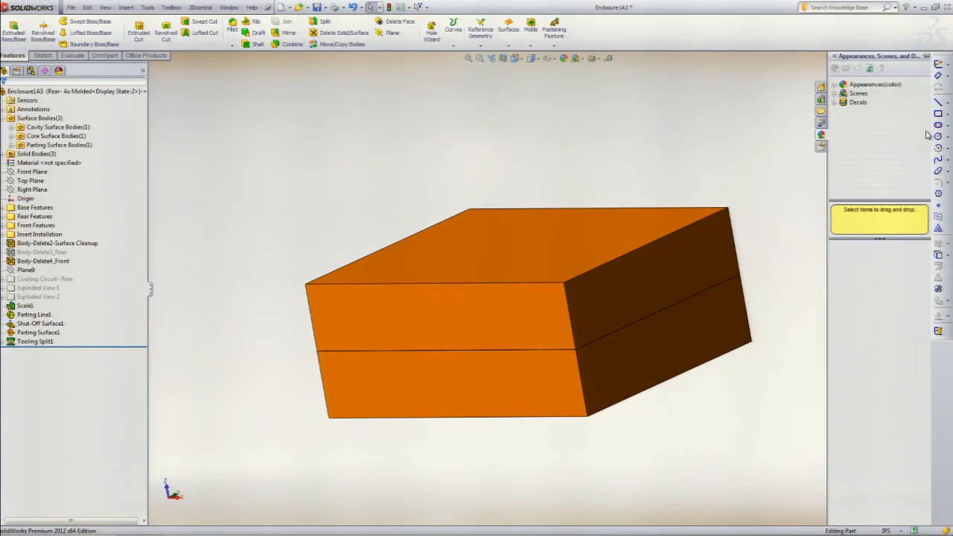
left_click(836, 85)
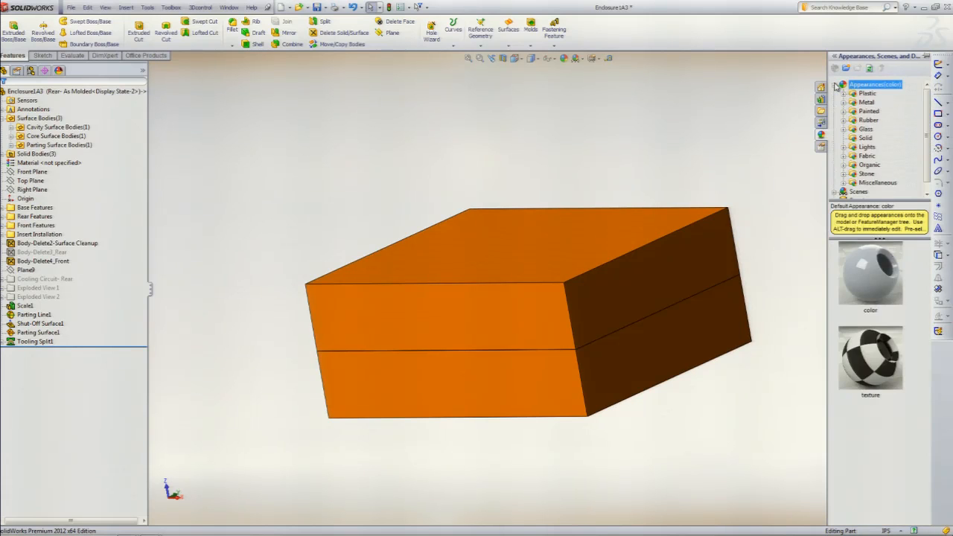
left_click(843, 102)
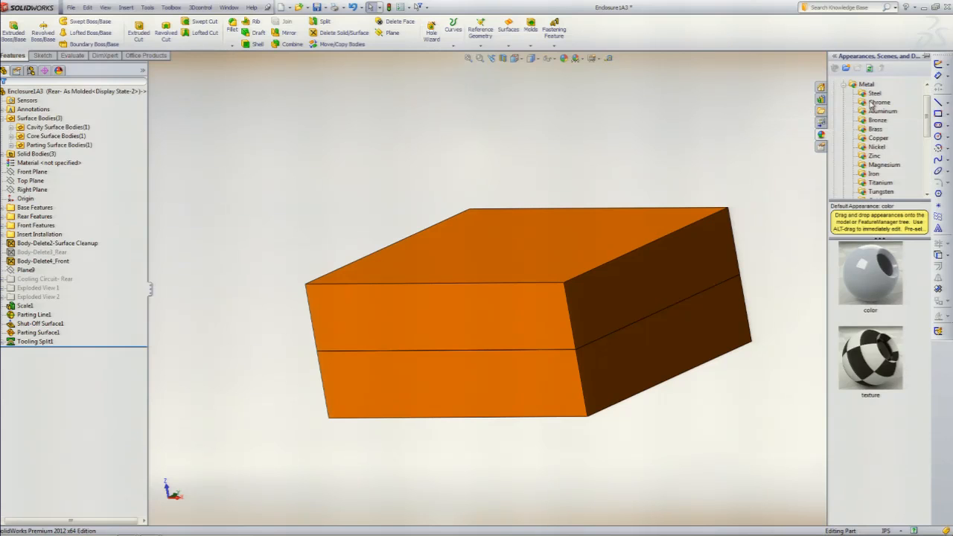
left_click(875, 93)
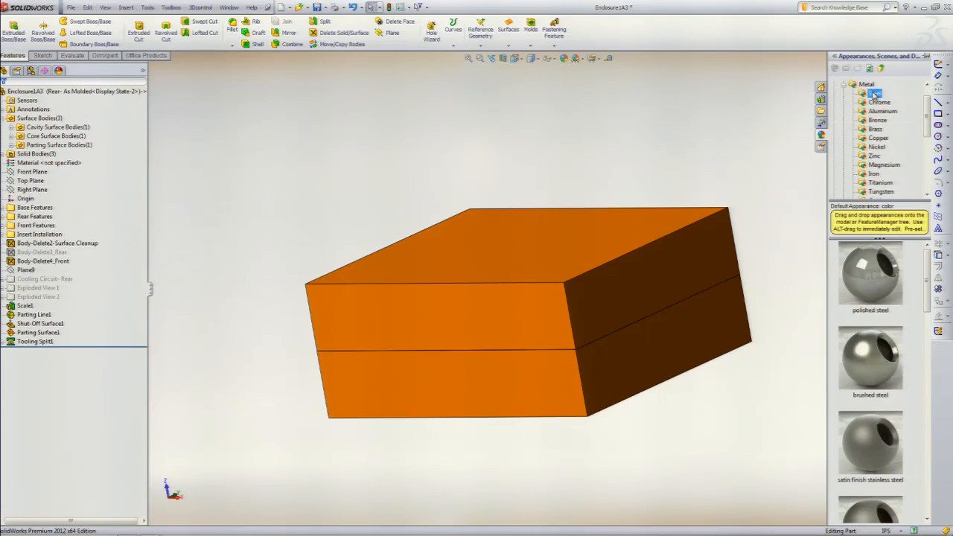
left_click_drag(875, 279, 697, 262)
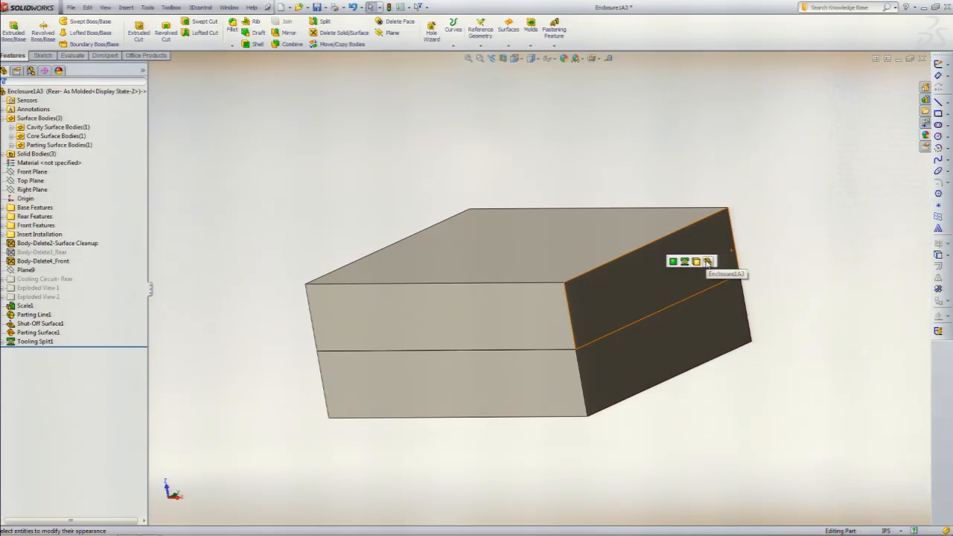
left_click(695, 262)
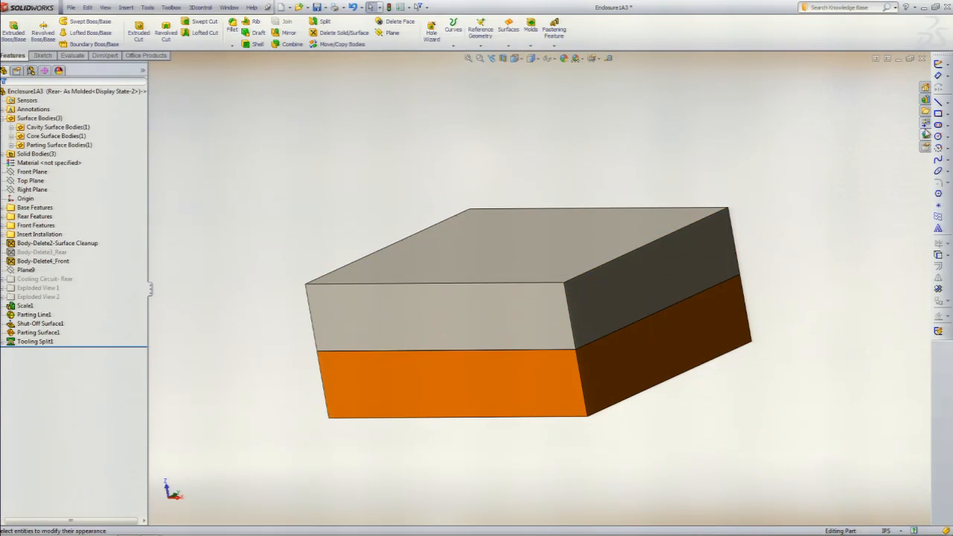
left_click(925, 137)
left_click_drag(858, 281, 696, 327)
left_click(704, 327)
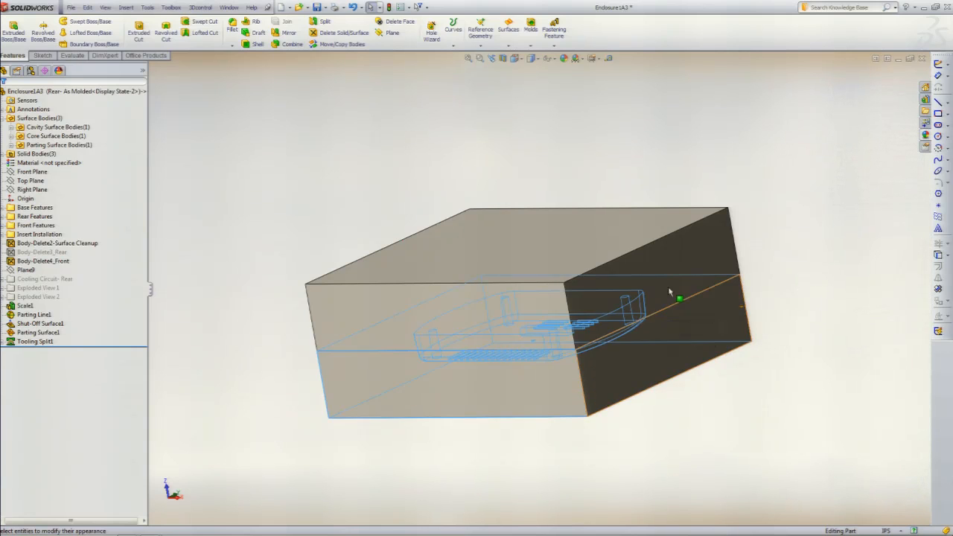
left_click(593, 61)
left_click(599, 72)
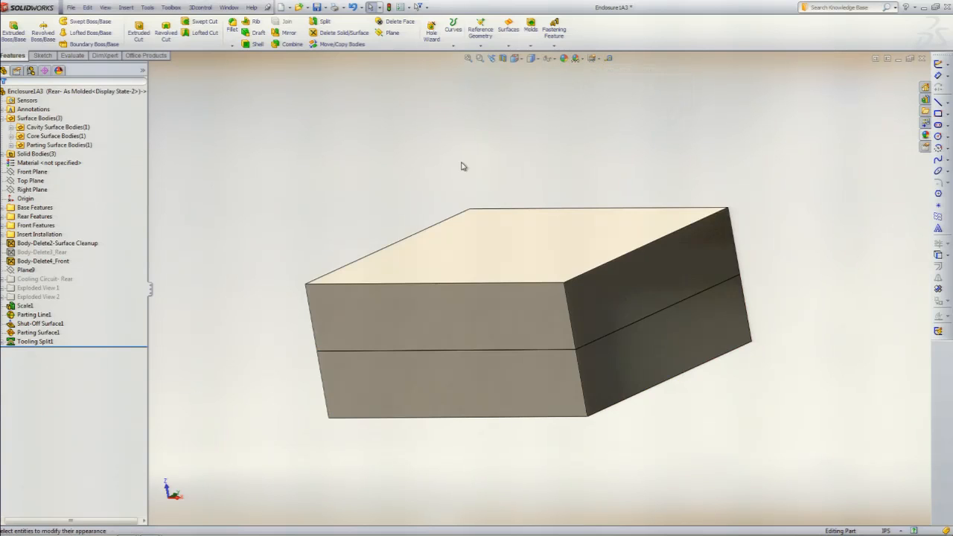
- Move the upper mold block (core) straight up along Z by about 4.42 inches, away from the lower block
left_click(328, 44)
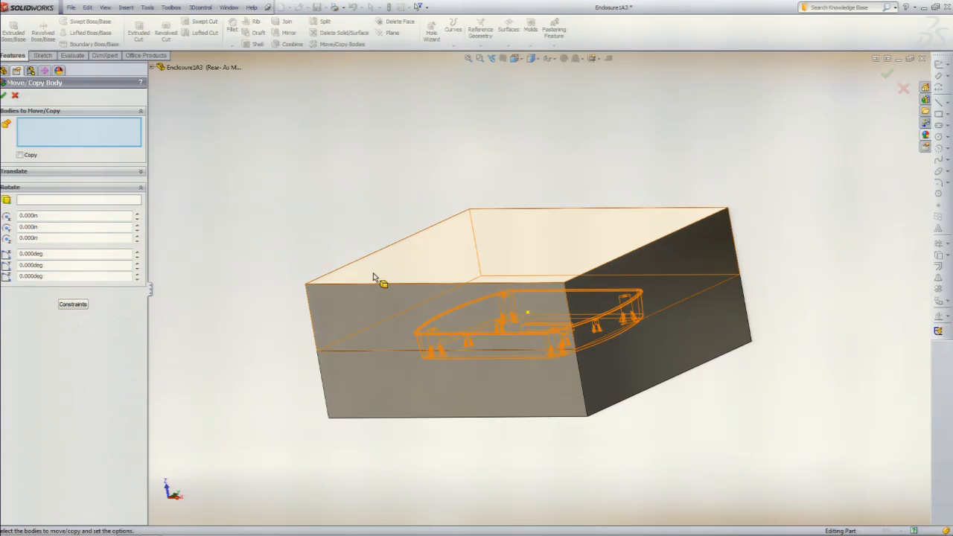
left_click(427, 308)
left_click_drag(520, 257, 503, 158)
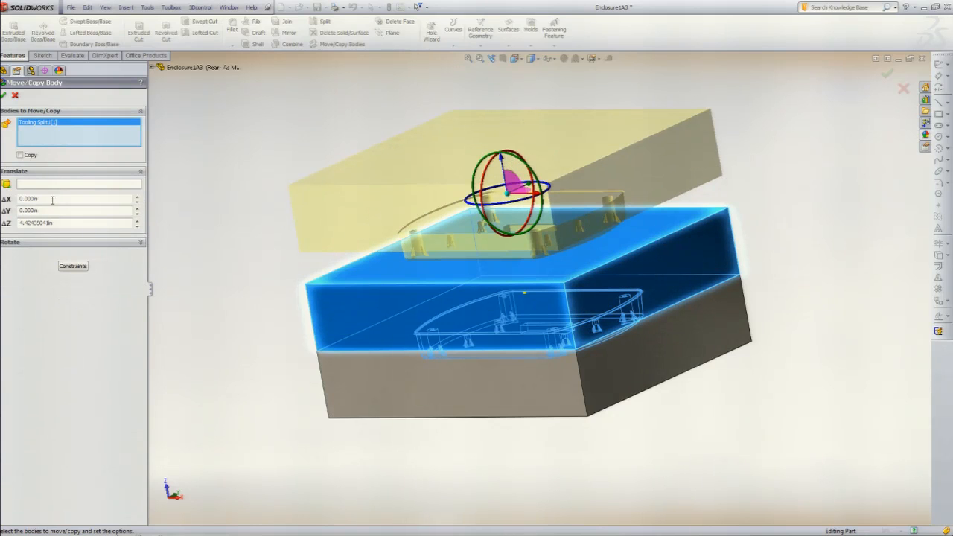
left_click(4, 97)
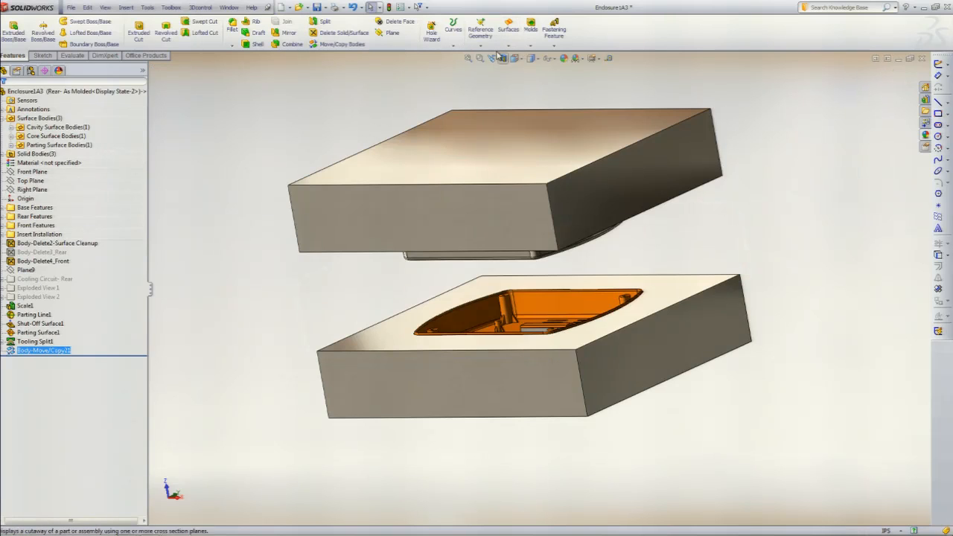
- Move the lower mold block (cavity) straight down along Z so it clears the orange enclosure part
left_click(328, 44)
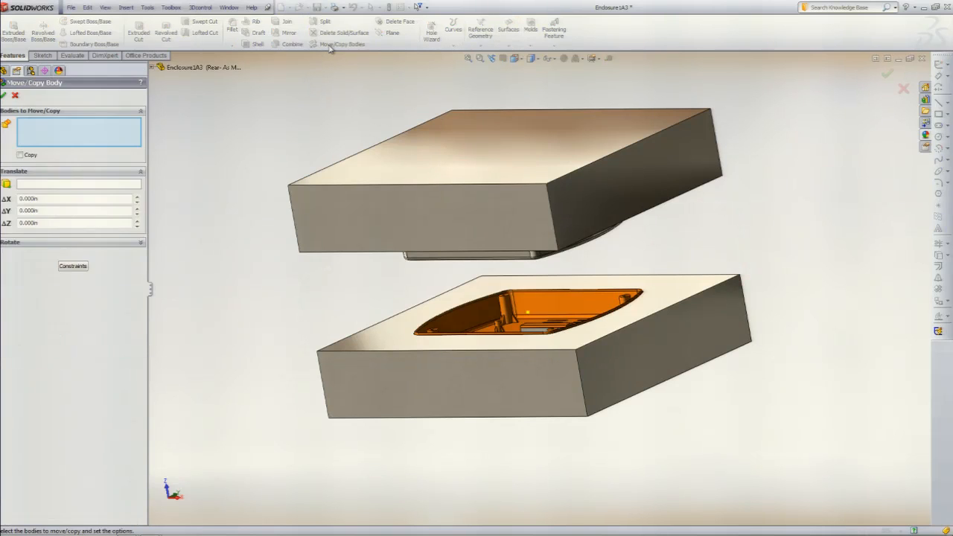
left_click(537, 373)
left_click_drag(533, 316, 544, 385)
left_click(6, 97)
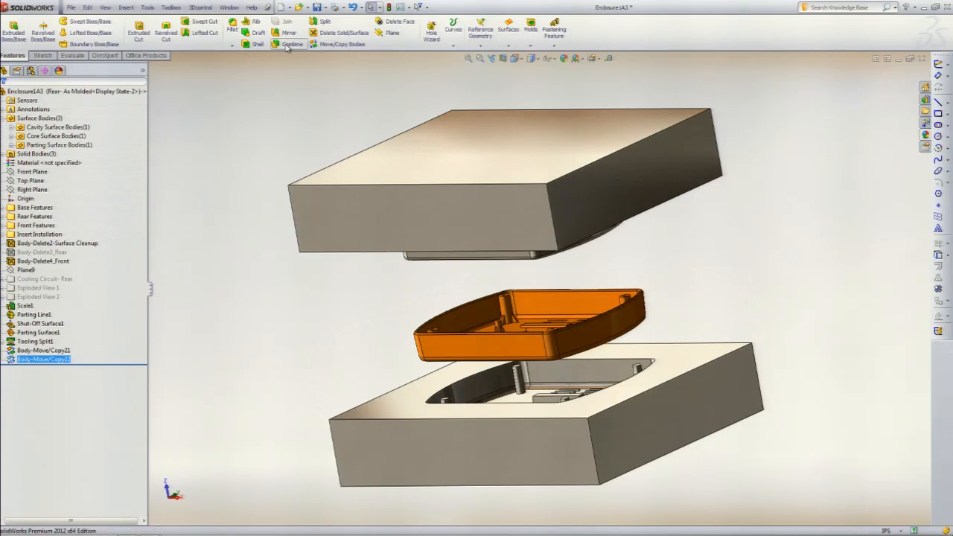
- Rotate the upper mold block 90 degrees about its lower side edge so its molding face swings open
left_click(339, 44)
middle_click_drag(780, 208, 712, 230)
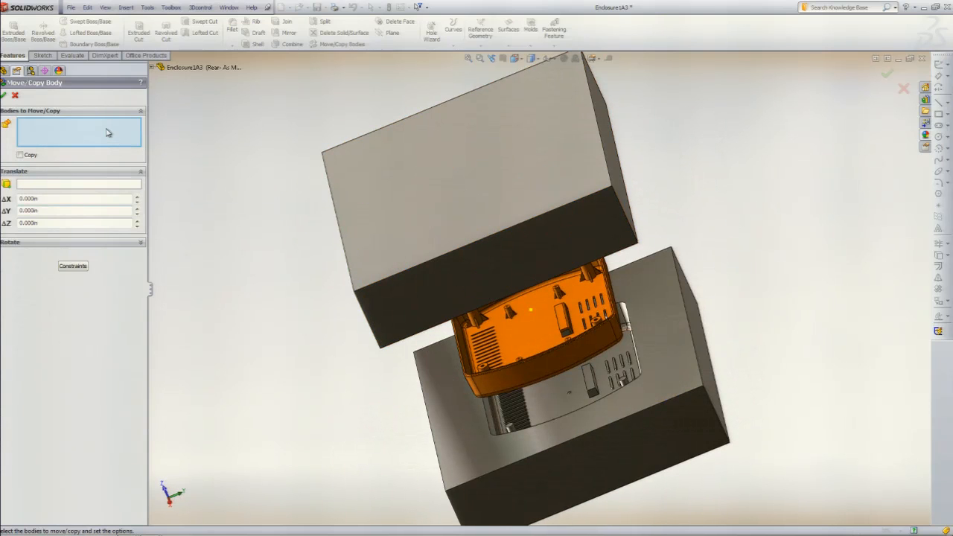
left_click(528, 163)
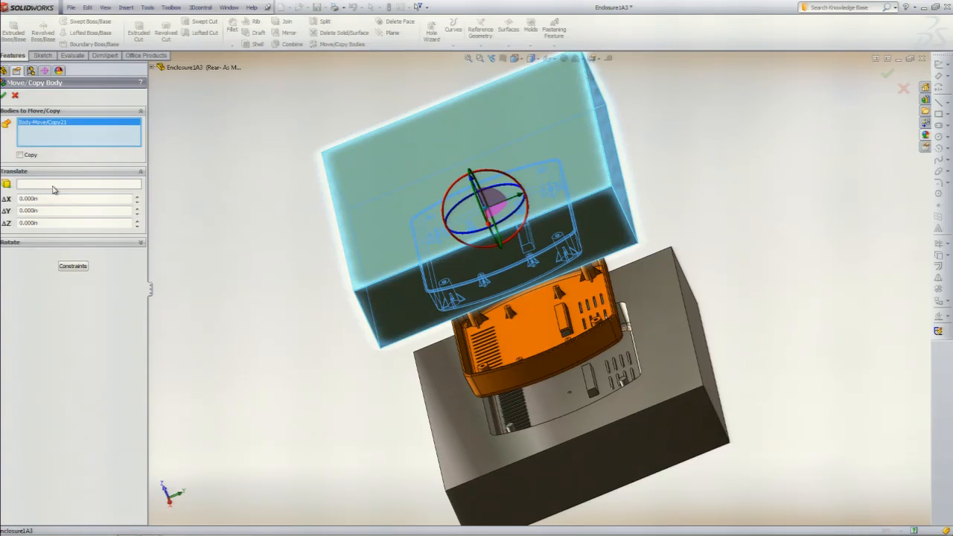
left_click(36, 242)
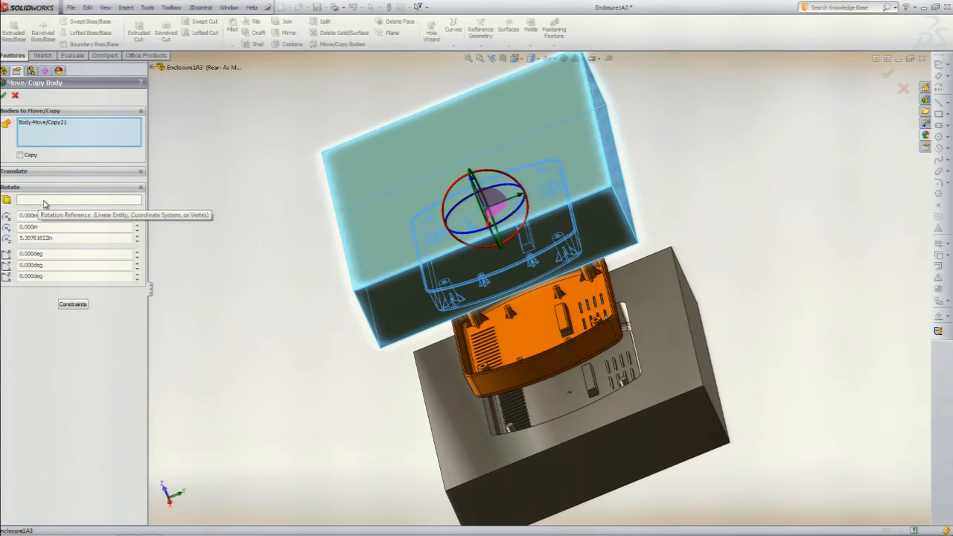
middle_click_drag(668, 170, 715, 220)
left_click(106, 200)
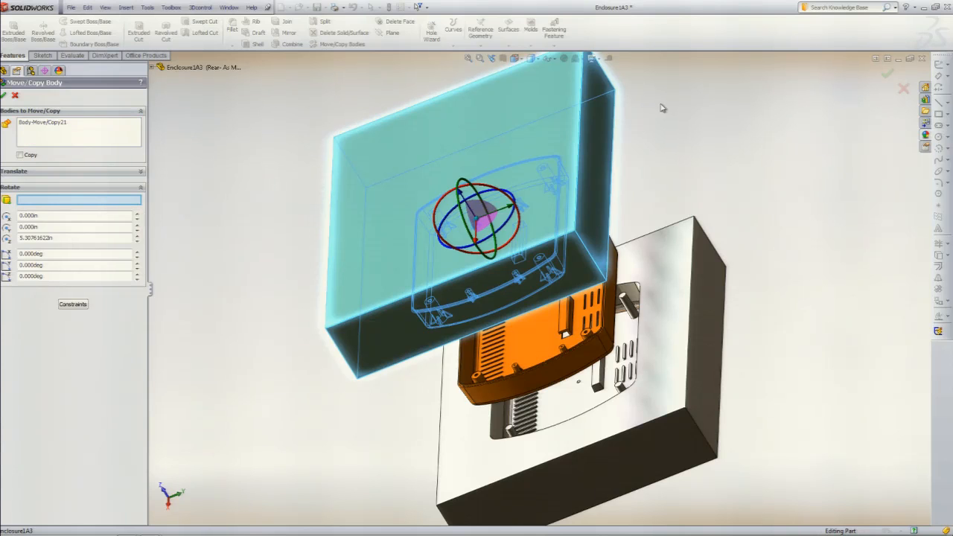
left_click(613, 123)
middle_click_drag(353, 203, 358, 157)
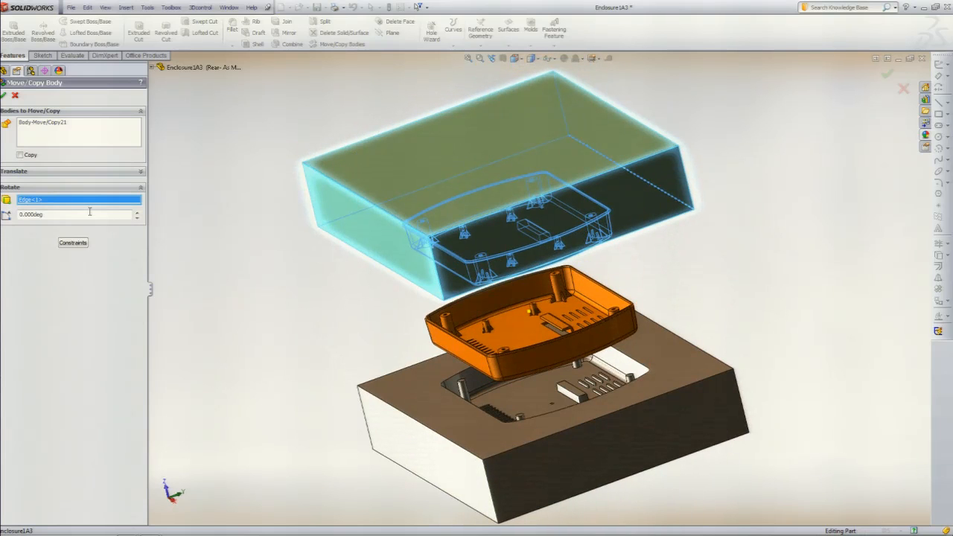
left_click(137, 218)
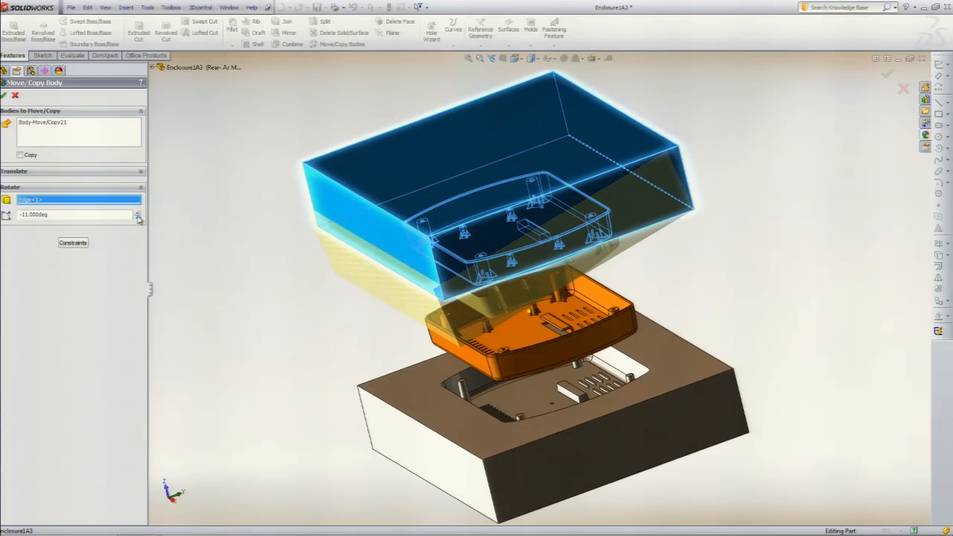
left_click_drag(139, 214, 138, 215)
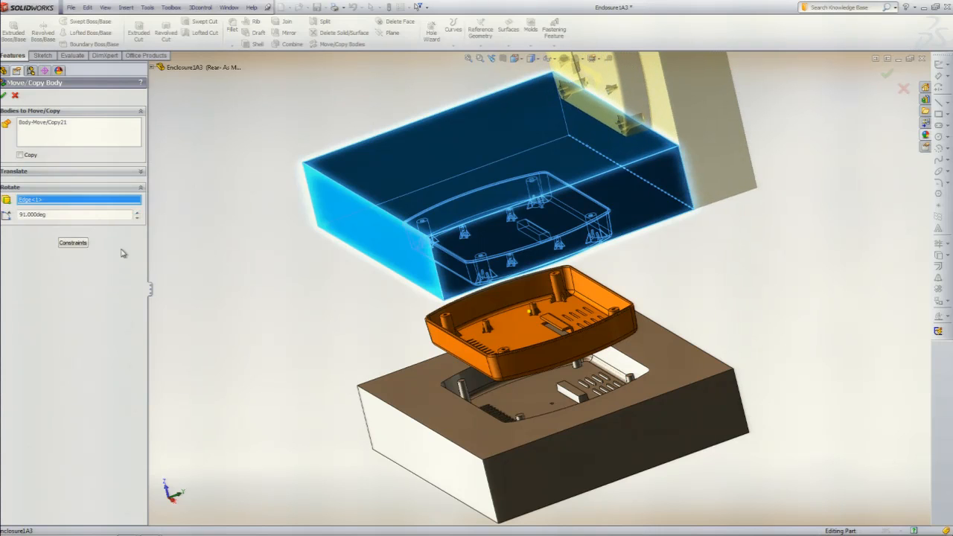
key("f")
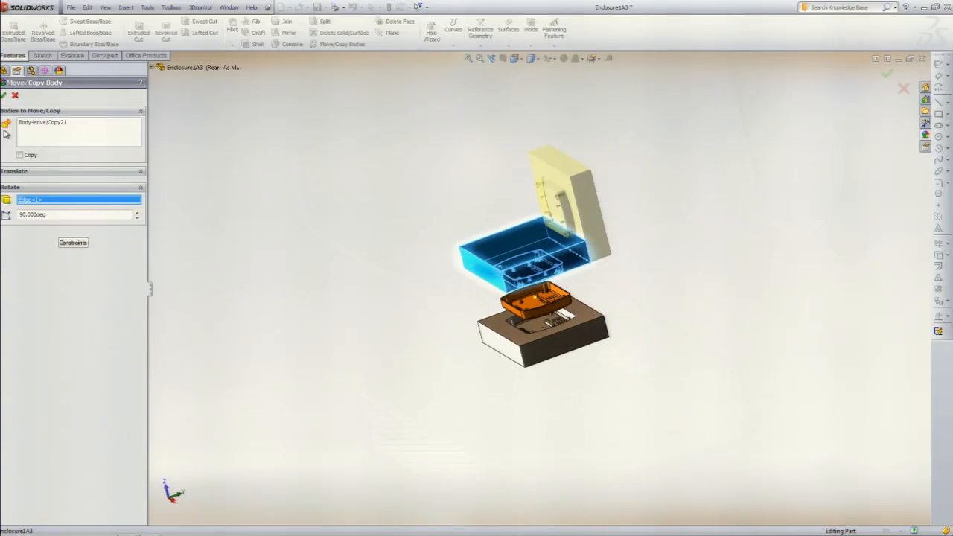
left_click(4, 96)
- Examine the opened core block, the part and the cavity block in isometric view, and review the available mold commands
middle_click_drag(311, 276, 272, 431)
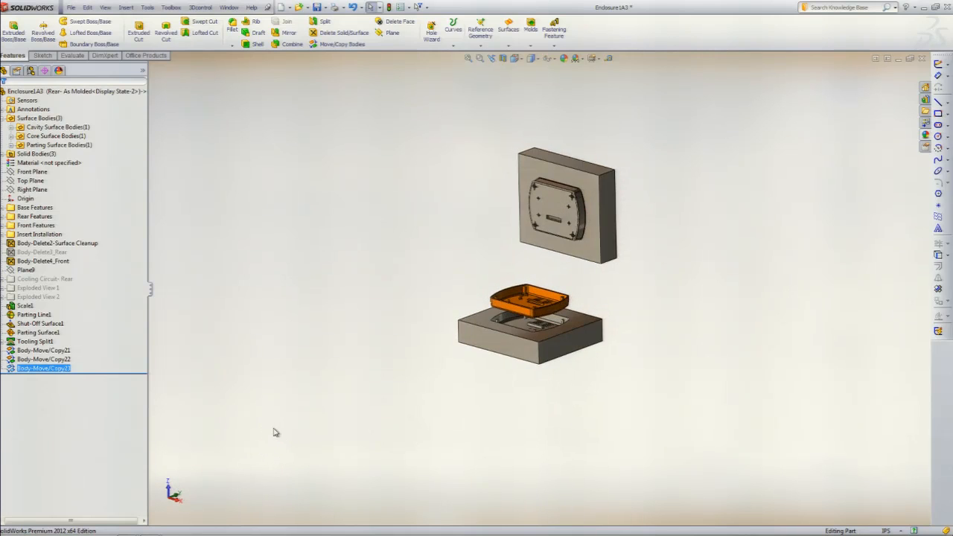
key("ctrl+7")
scroll(347, 275, "down", 2)
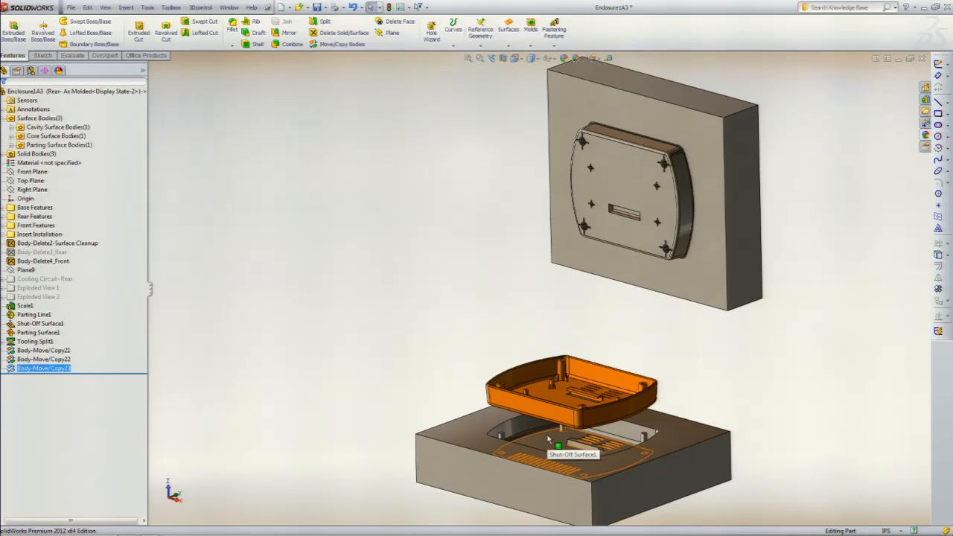
left_click(335, 254)
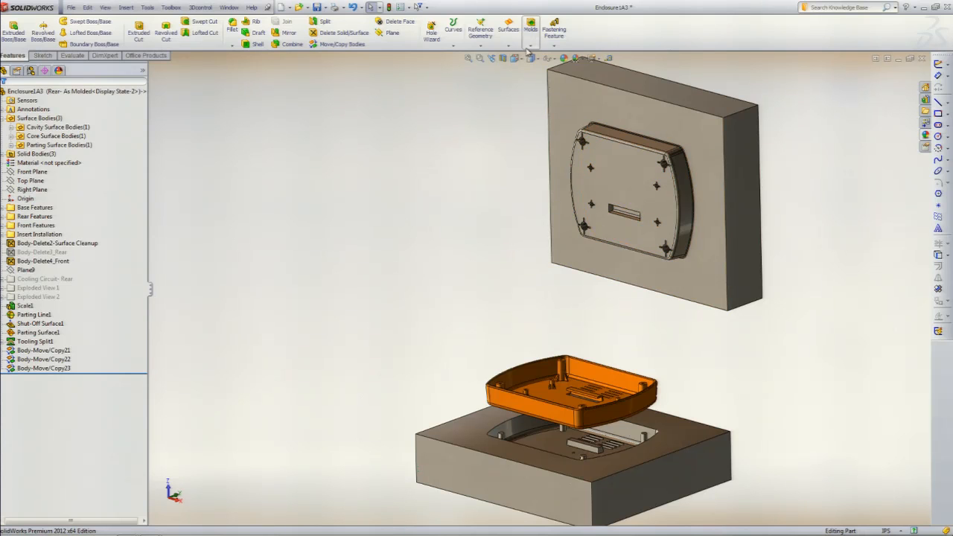
left_click(528, 46)
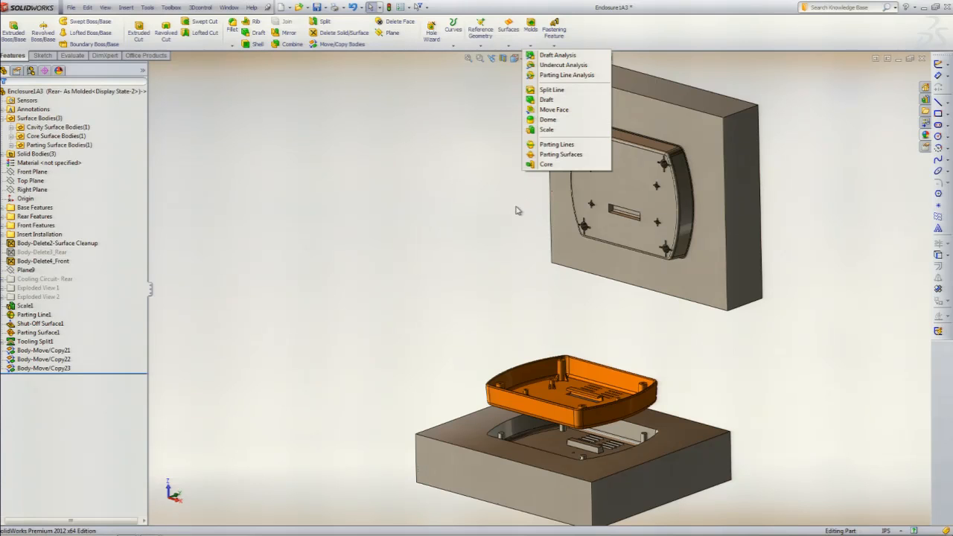
left_click(385, 164)
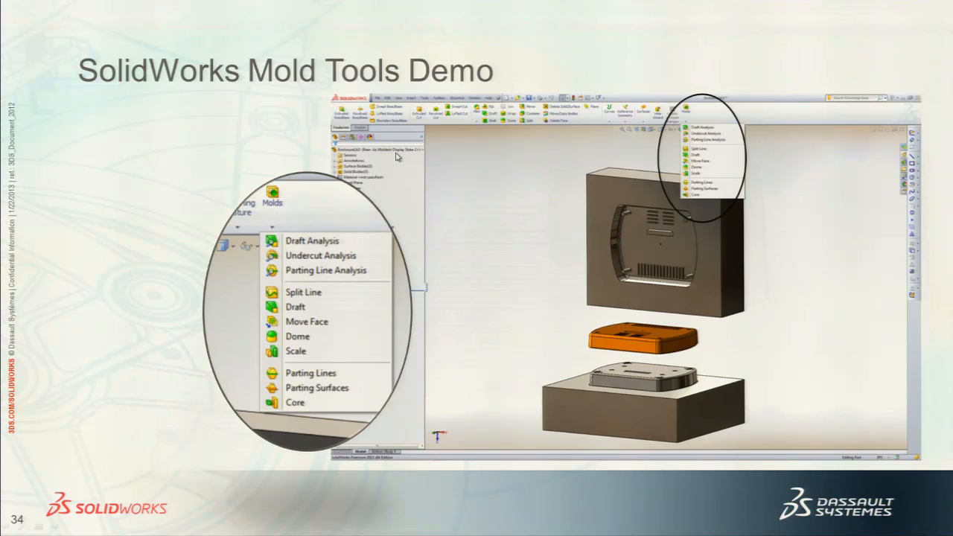
key("Right")
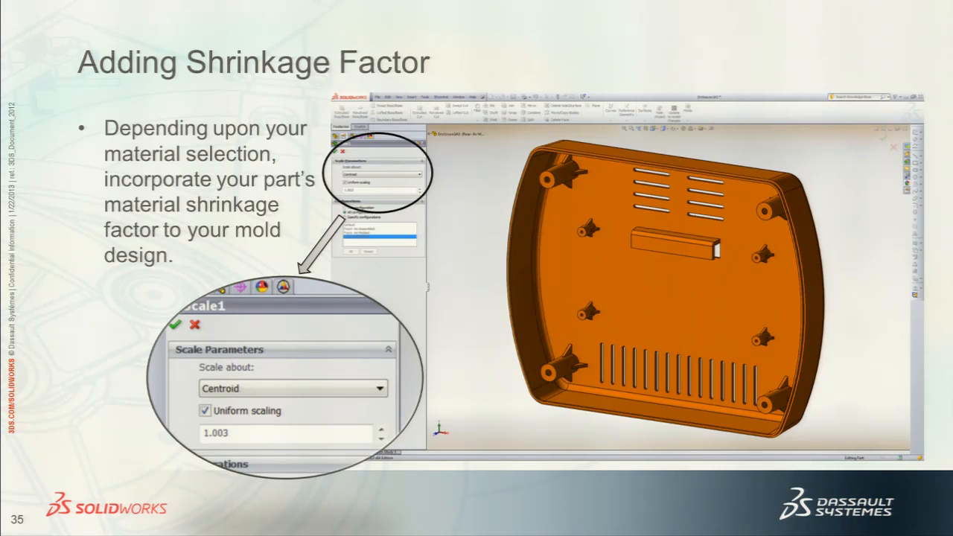
key("Right")
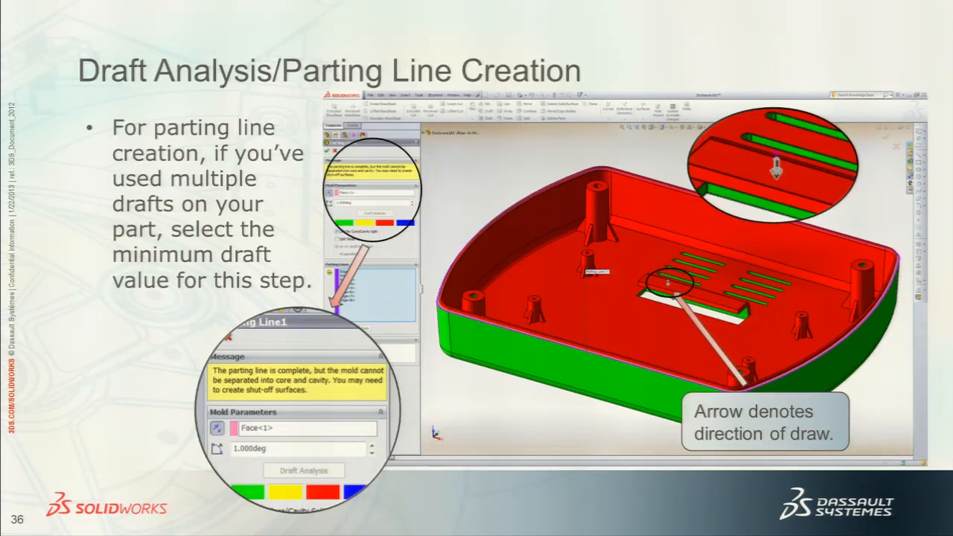
key("Right")
key("Right")
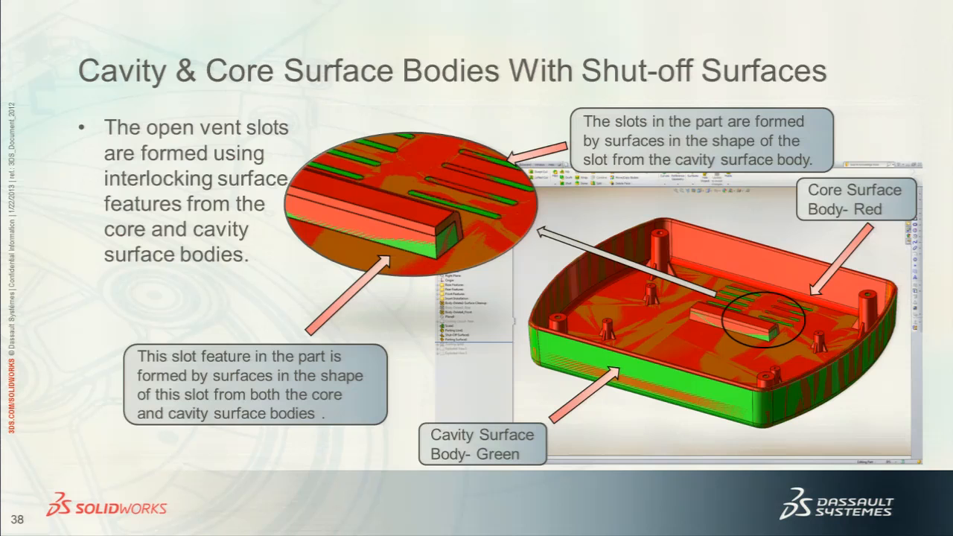
key("Right")
key("Right")
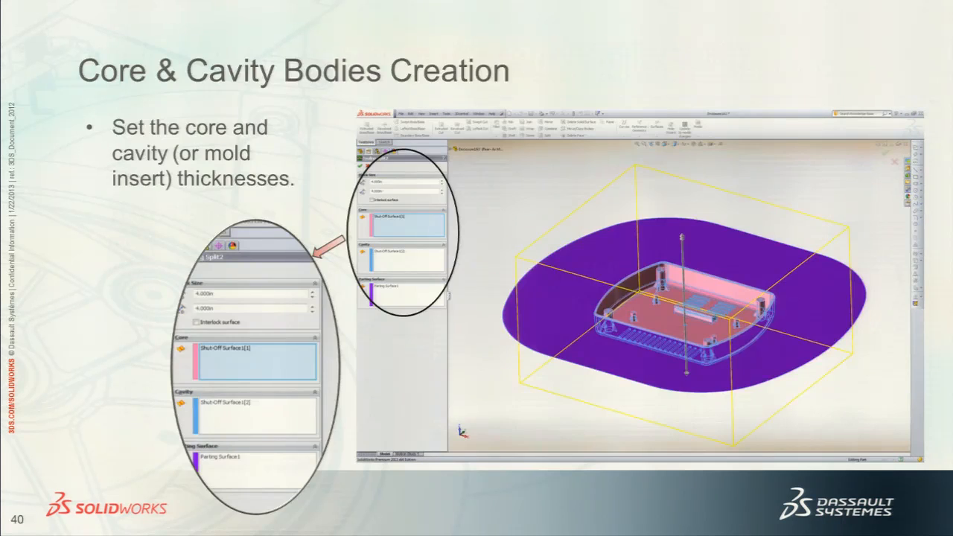